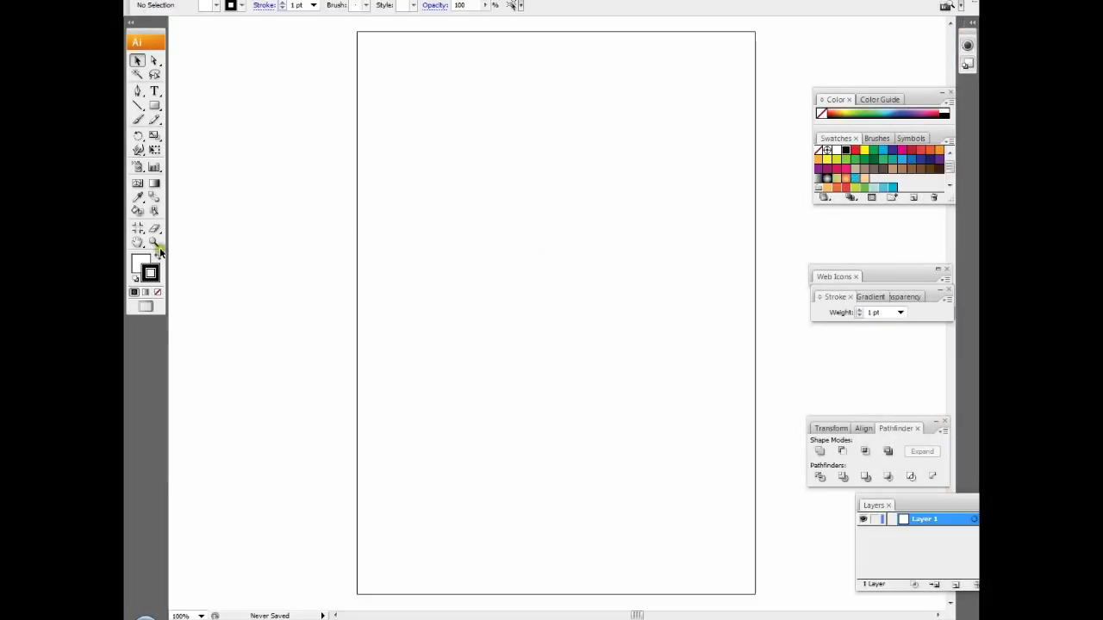
Set the crop area over the page and type a letter X.
{"action": "left_click", "coordinate": [137, 228]}
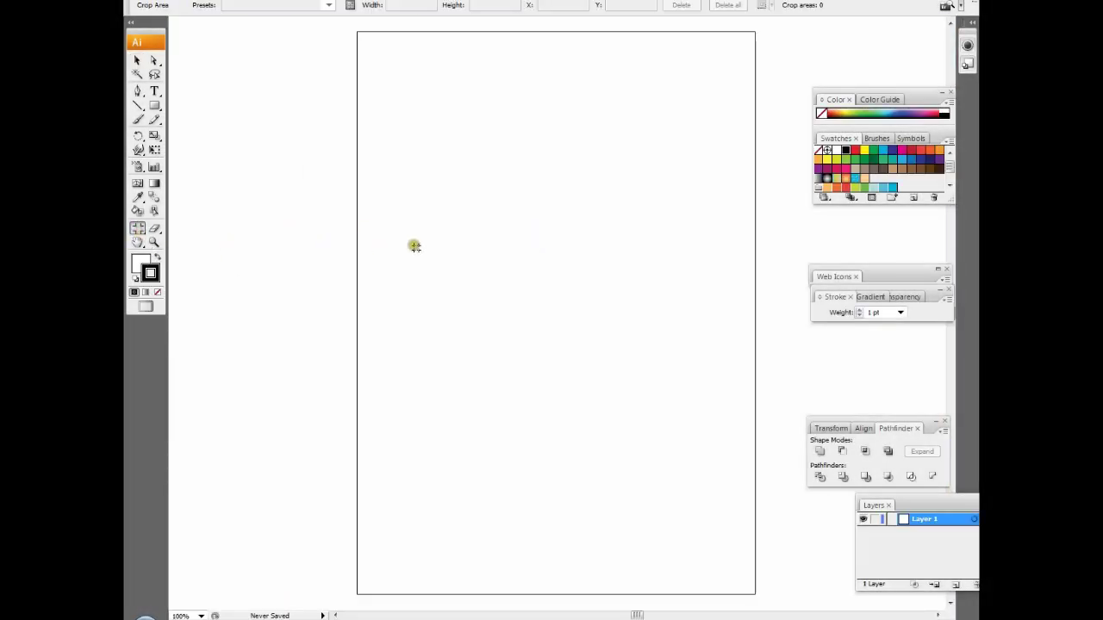
{"action": "left_click_drag", "start_coordinate": [213, 99], "coordinate": [813, 428]}
{"action": "left_click", "coordinate": [137, 63]}
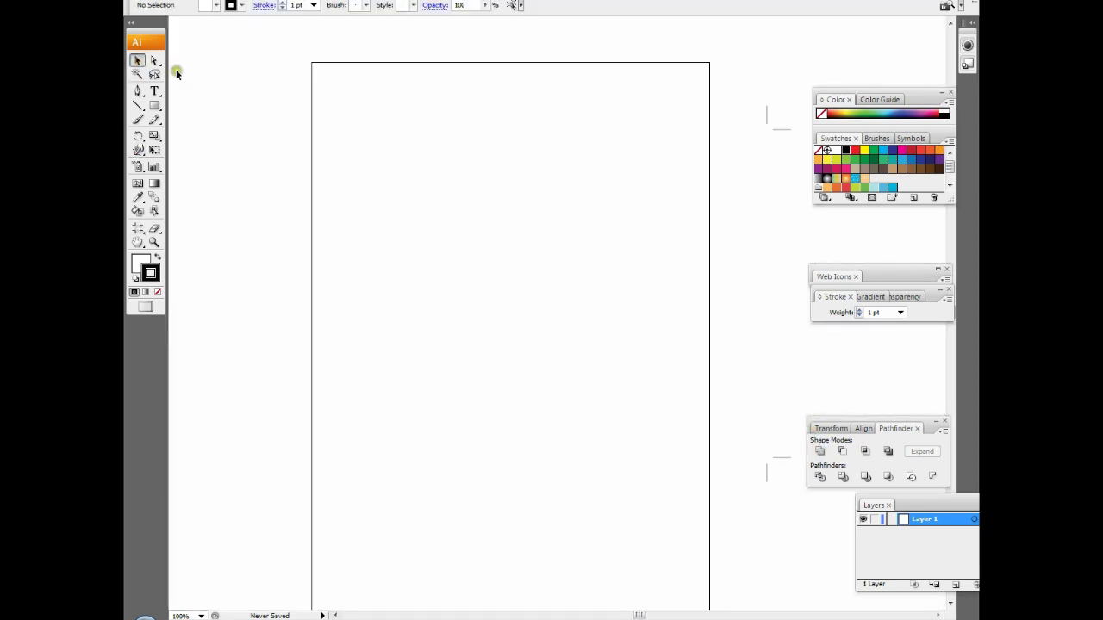
{"action": "left_click", "coordinate": [418, 303]}
{"action": "type", "text": "X"}
{"action": "key", "text": "Escape"}
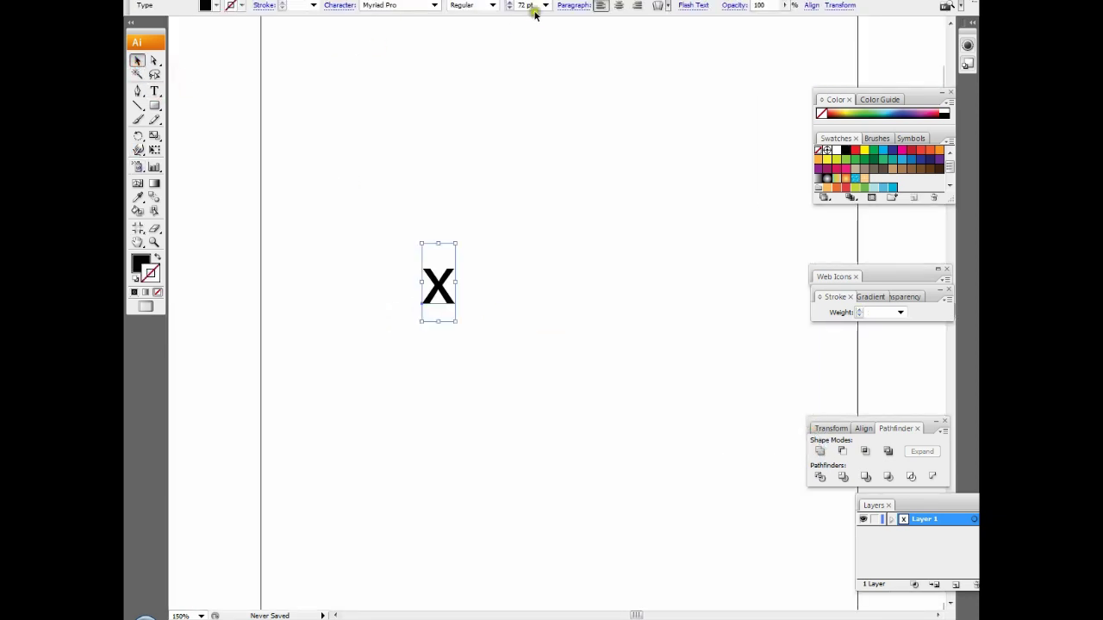
Scale the X up much larger and try a couple of different fonts.
{"action": "left_click_drag", "start_coordinate": [458, 321], "coordinate": [633, 498]}
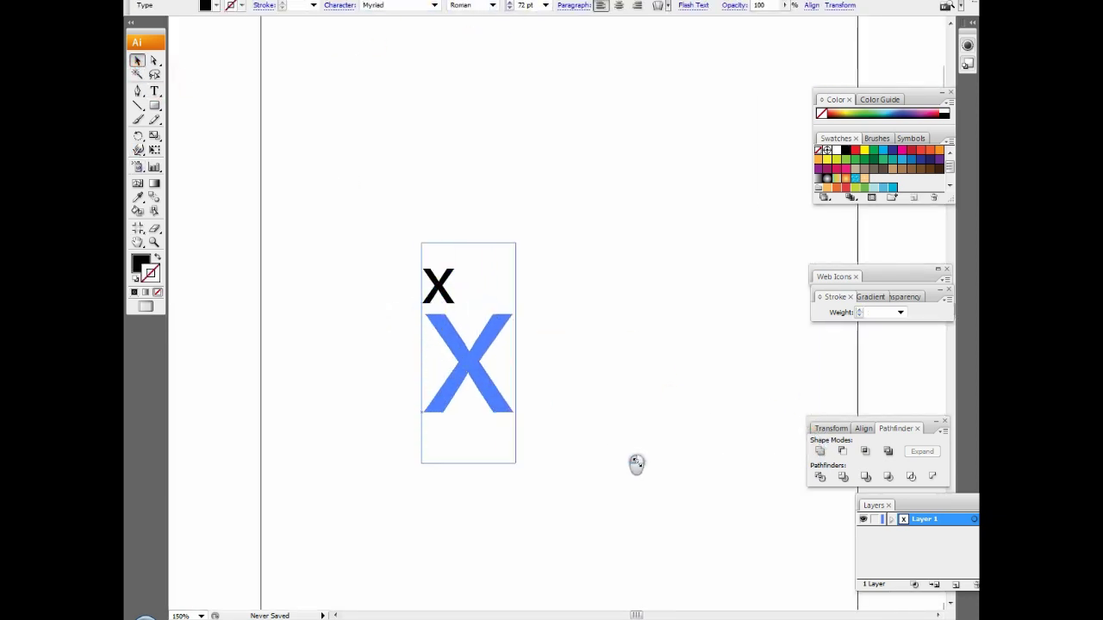
{"action": "key", "text": "Up"}
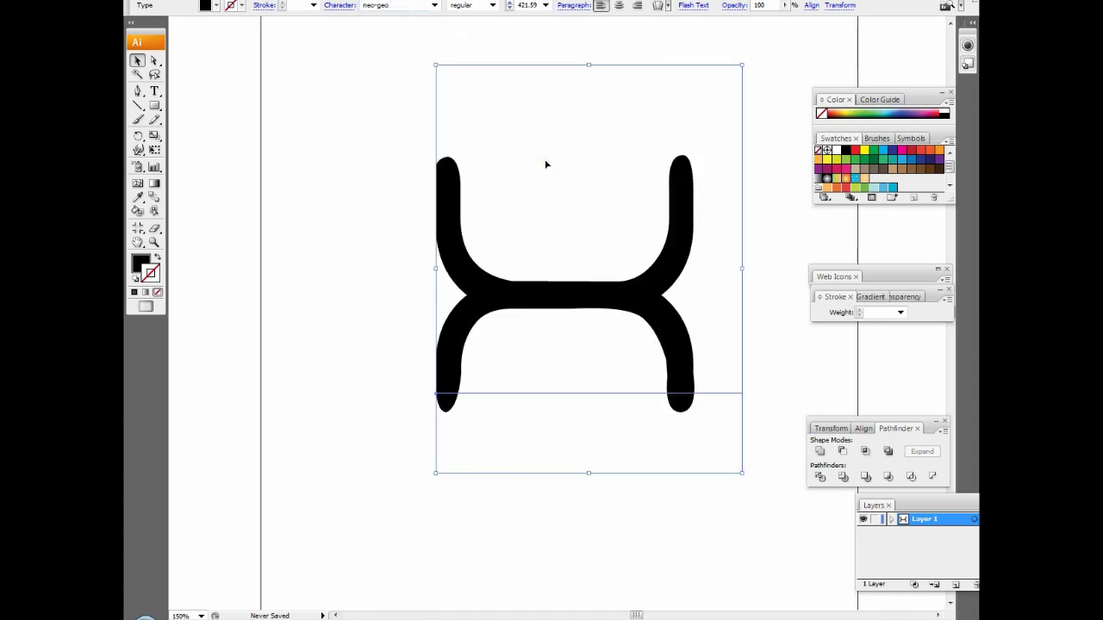
{"action": "key", "text": "Up"}
Expand the X into outlined shapes, nudge it left, and zoom in.
{"action": "left_click", "coordinate": [211, 0]}
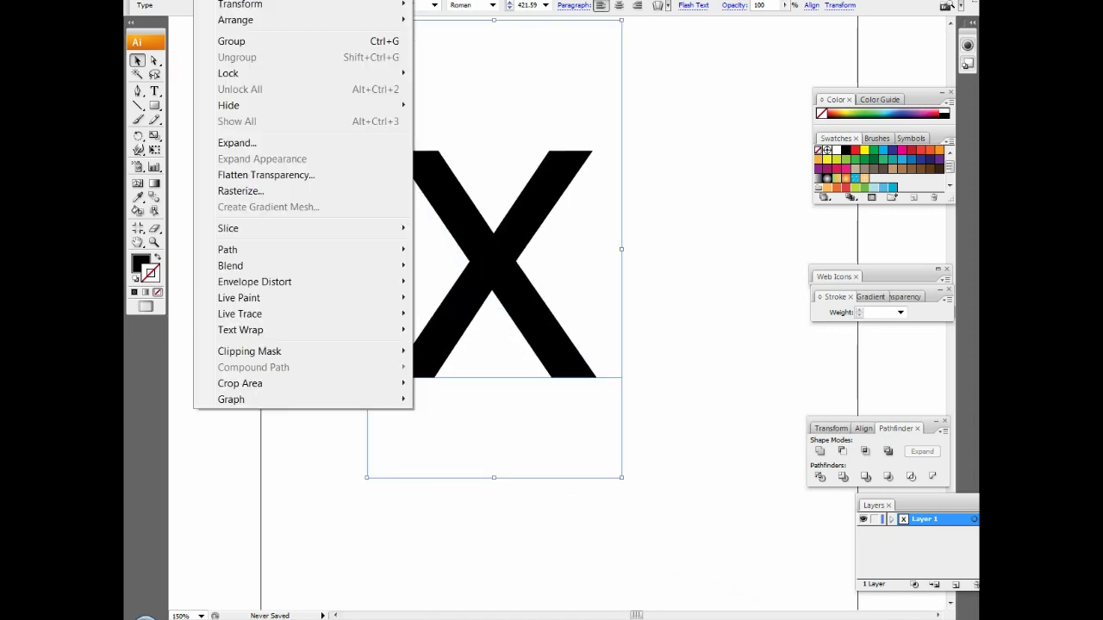
{"action": "left_click", "coordinate": [216, 140]}
{"action": "left_click", "coordinate": [618, 249]}
{"action": "mouse_move", "coordinate": [511, 246]}
{"action": "left_mouse_down"}
{"action": "mouse_move", "coordinate": [480, 271]}
{"action": "mouse_move", "coordinate": [455, 239]}
{"action": "left_mouse_up"}
{"action": "left_click", "coordinate": [630, 241]}
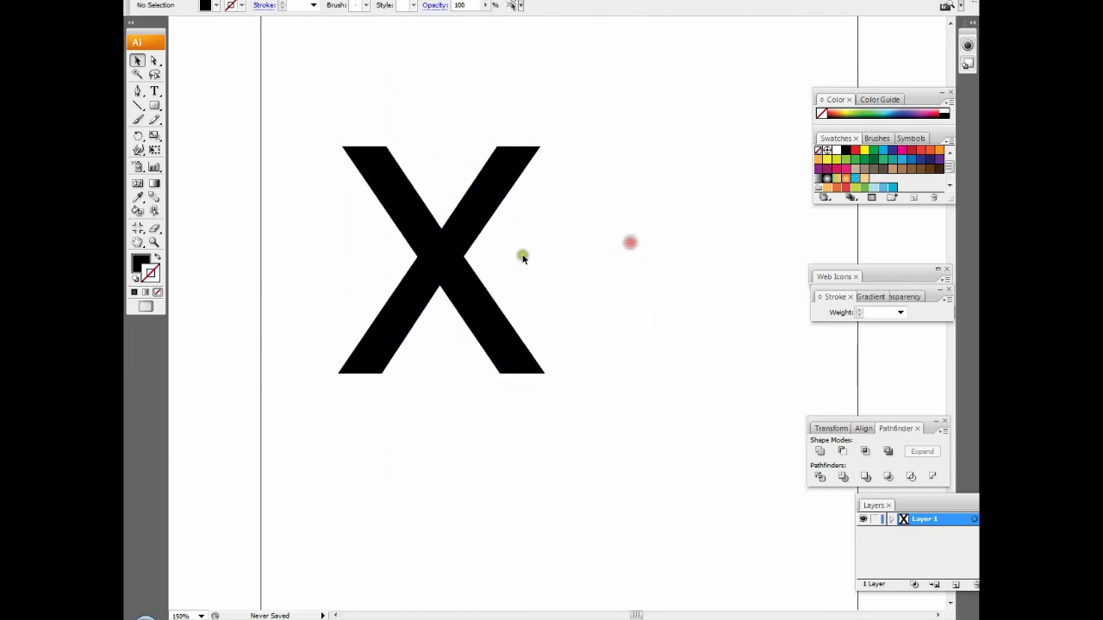
{"action": "key", "text": "ctrl+plus"}
{"action": "key", "text": "ctrl+plus"}
Fill the selected X with a dark blue.
{"action": "key", "text": "ctrl+minus"}
{"action": "left_click", "coordinate": [430, 321]}
{"action": "double_click", "coordinate": [139, 264]}
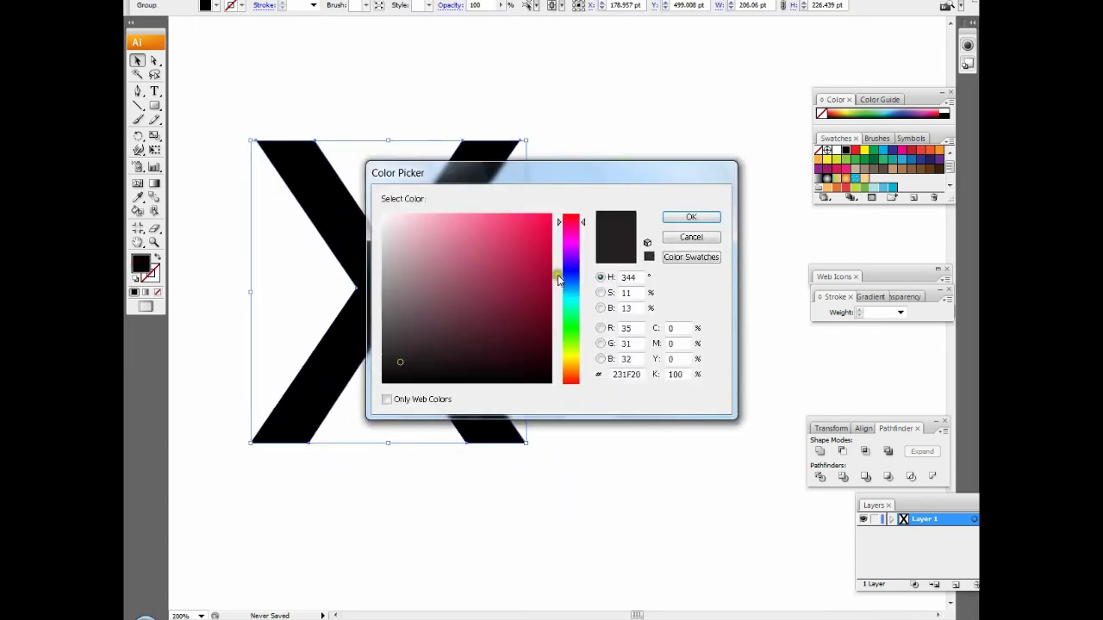
{"action": "left_click_drag", "start_coordinate": [570, 381], "coordinate": [572, 286]}
{"action": "left_click", "coordinate": [550, 216]}
{"action": "left_click", "coordinate": [691, 216]}
{"action": "double_click", "coordinate": [140, 263]}
{"action": "left_click", "coordinate": [529, 271]}
{"action": "left_click", "coordinate": [689, 218]}
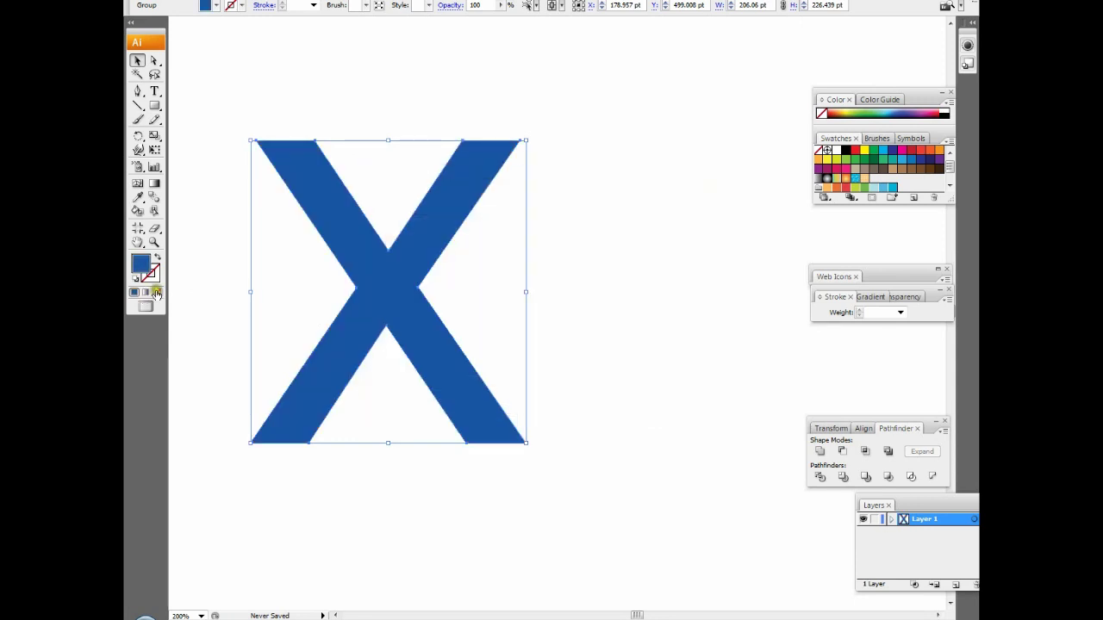
Give the X a light-blue stroke (0F95D8).
{"action": "double_click", "coordinate": [153, 278]}
{"action": "left_click", "coordinate": [570, 290]}
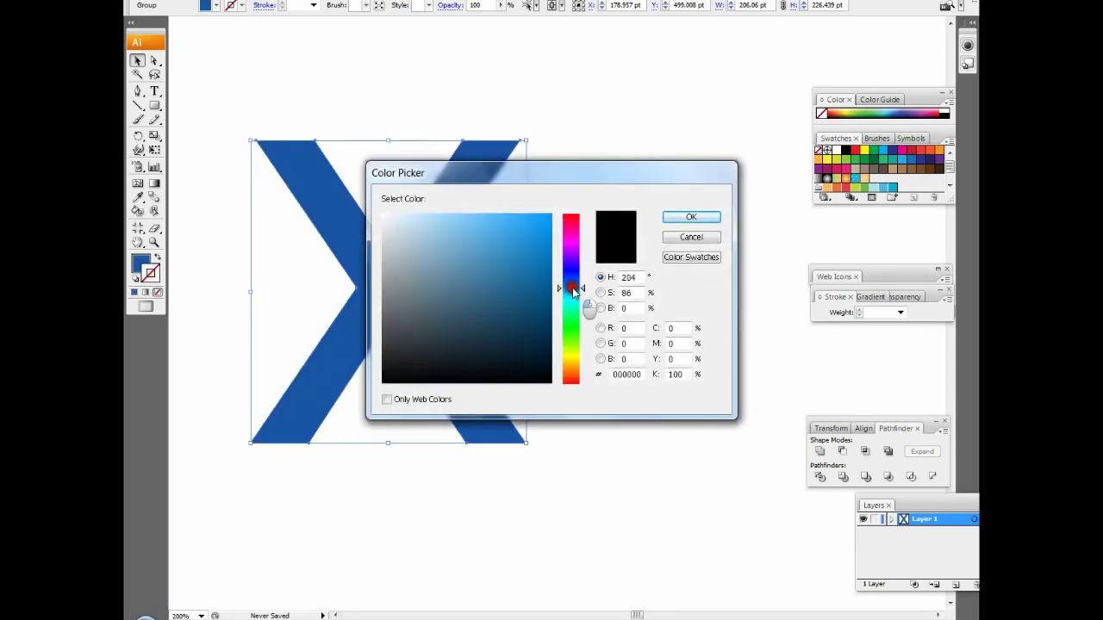
{"action": "left_click", "coordinate": [548, 239]}
{"action": "left_click_drag", "start_coordinate": [572, 288], "coordinate": [582, 295]}
{"action": "left_click", "coordinate": [549, 219]}
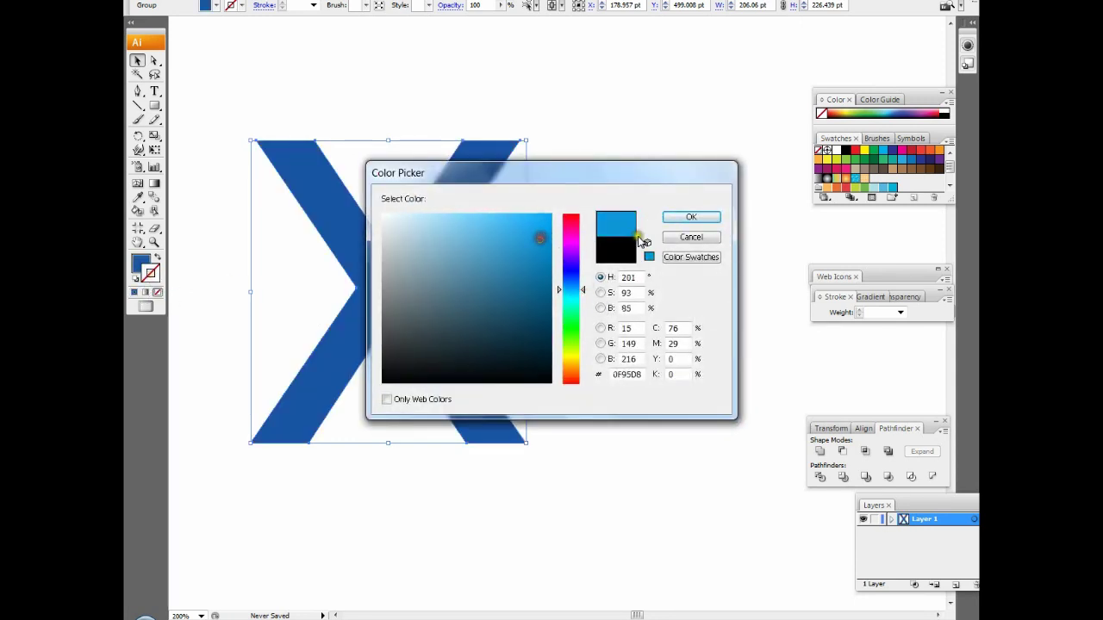
{"action": "left_click", "coordinate": [674, 218]}
{"action": "left_click", "coordinate": [348, 2]}
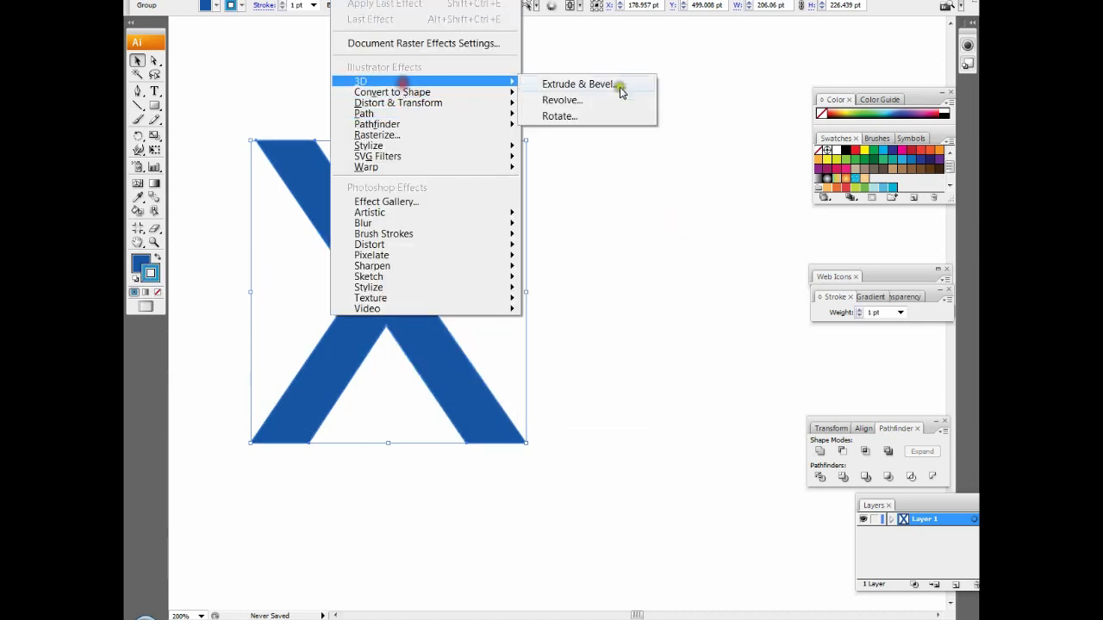
Apply Extrude & Bevel with preview on and rotation set to 0/5/0.
{"action": "left_click", "coordinate": [618, 89]}
{"action": "left_click", "coordinate": [846, 175]}
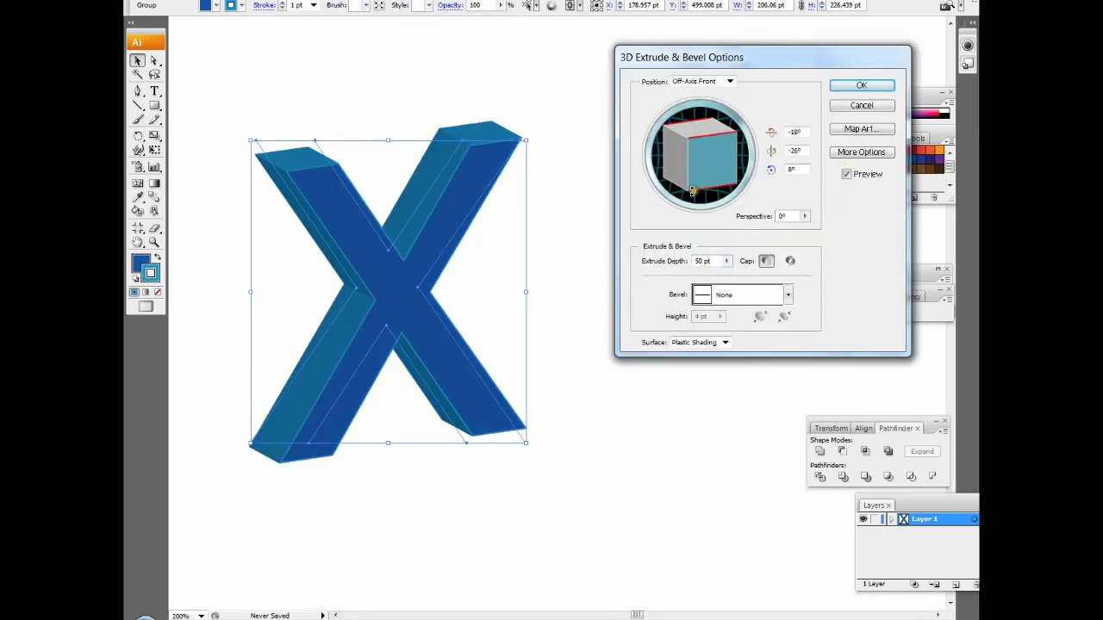
{"action": "left_click_drag", "start_coordinate": [692, 190], "coordinate": [696, 184]}
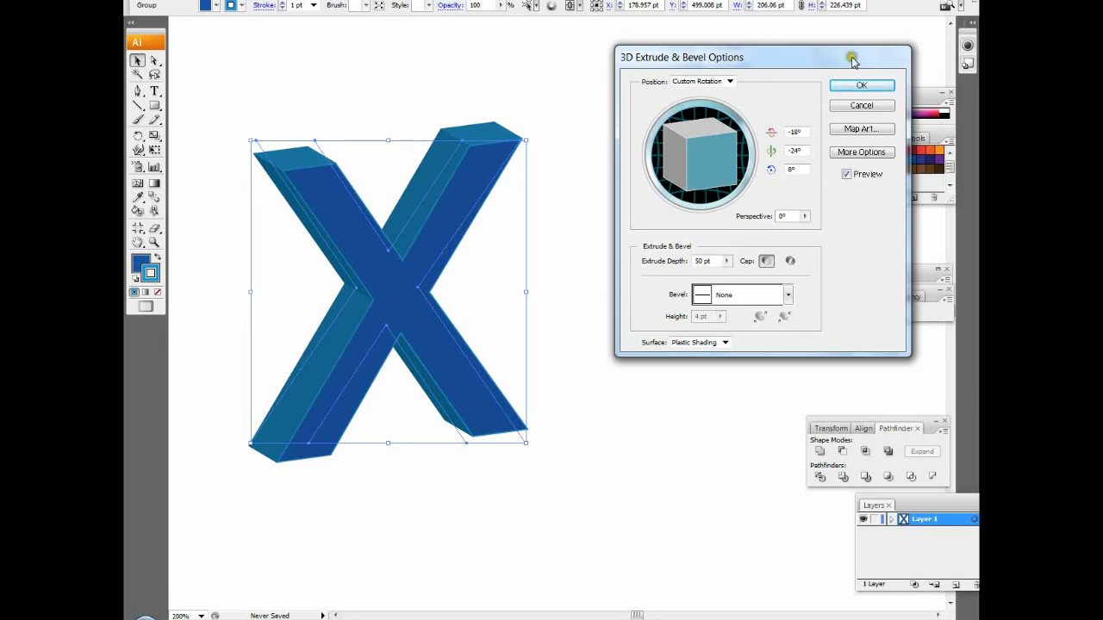
{"action": "type", "text": "0"}
{"action": "left_click", "coordinate": [758, 129]}
{"action": "type", "text": "0"}
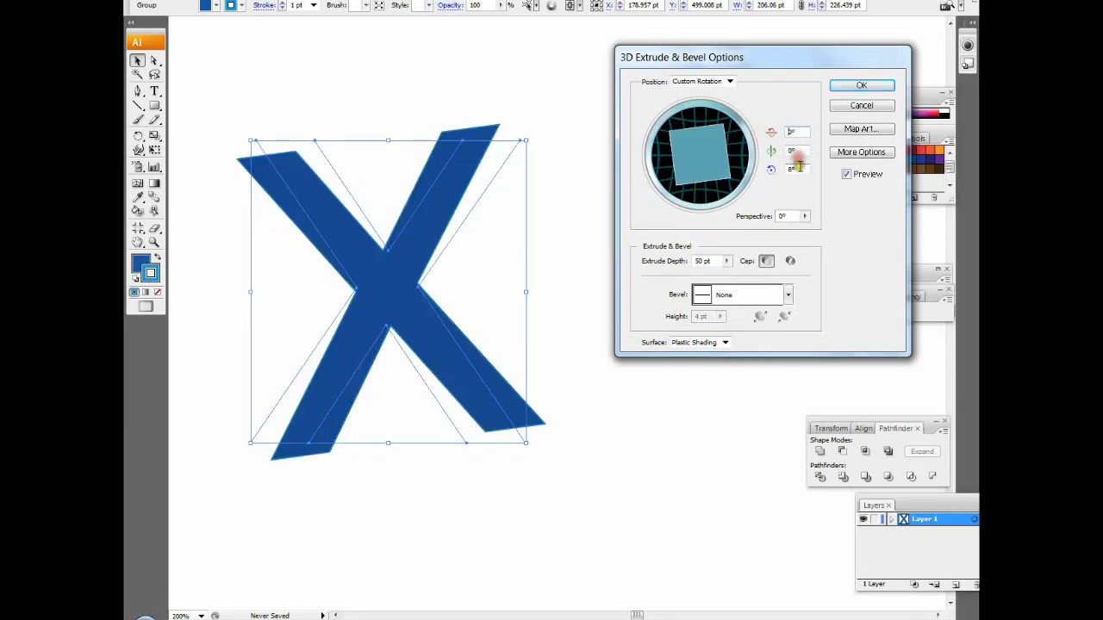
{"action": "left_click", "coordinate": [766, 173]}
{"action": "type", "text": "0"}
{"action": "left_click", "coordinate": [799, 153]}
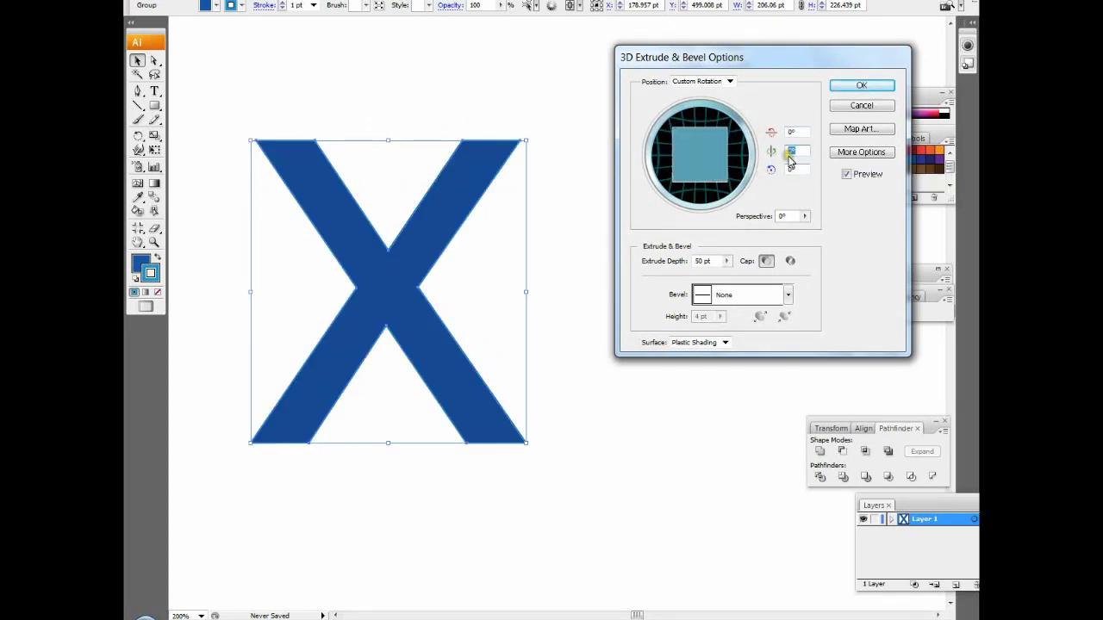
{"action": "type", "text": "5"}
{"action": "left_click", "coordinate": [817, 209]}
Set extrusion depth to 96 pt and perspective to 74°, then apply the effect.
{"action": "left_click_drag", "start_coordinate": [727, 265], "coordinate": [660, 274]}
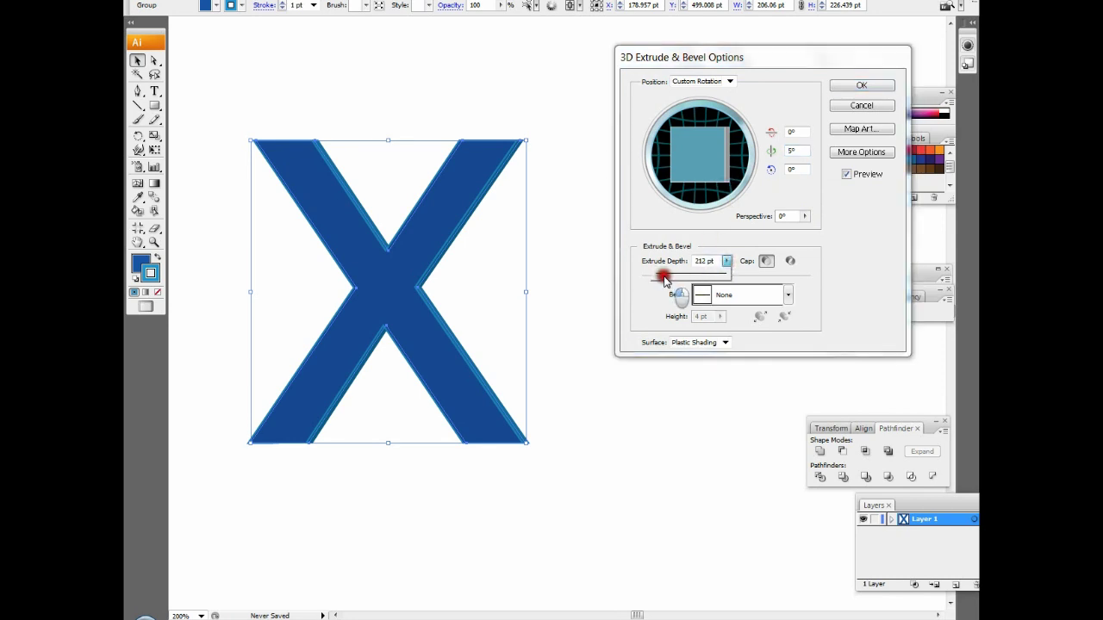
{"action": "left_click", "coordinate": [804, 216]}
{"action": "mouse_move", "coordinate": [766, 232]}
{"action": "left_mouse_down"}
{"action": "mouse_move", "coordinate": [784, 233]}
{"action": "mouse_move", "coordinate": [767, 233]}
{"action": "left_mouse_up"}
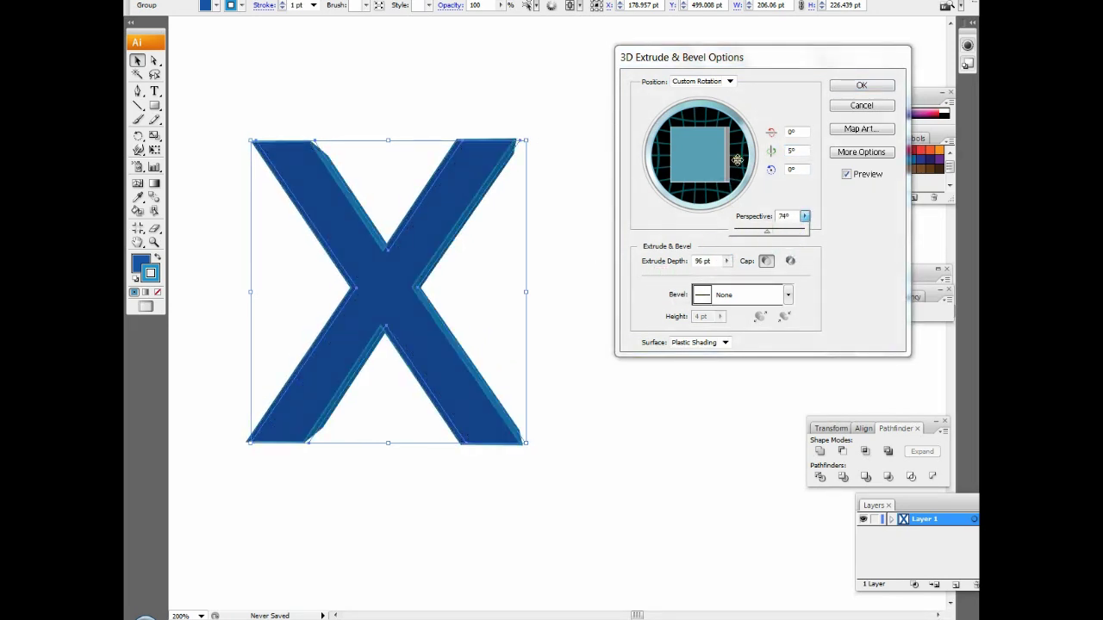
{"action": "key", "text": "Tab"}
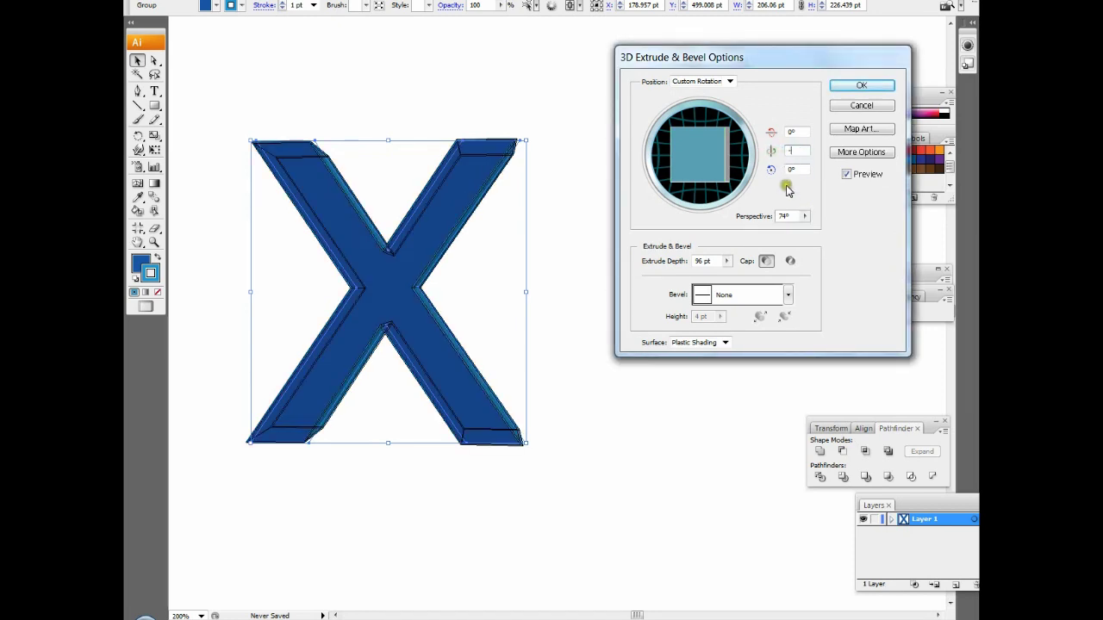
{"action": "key", "text": "Return"}
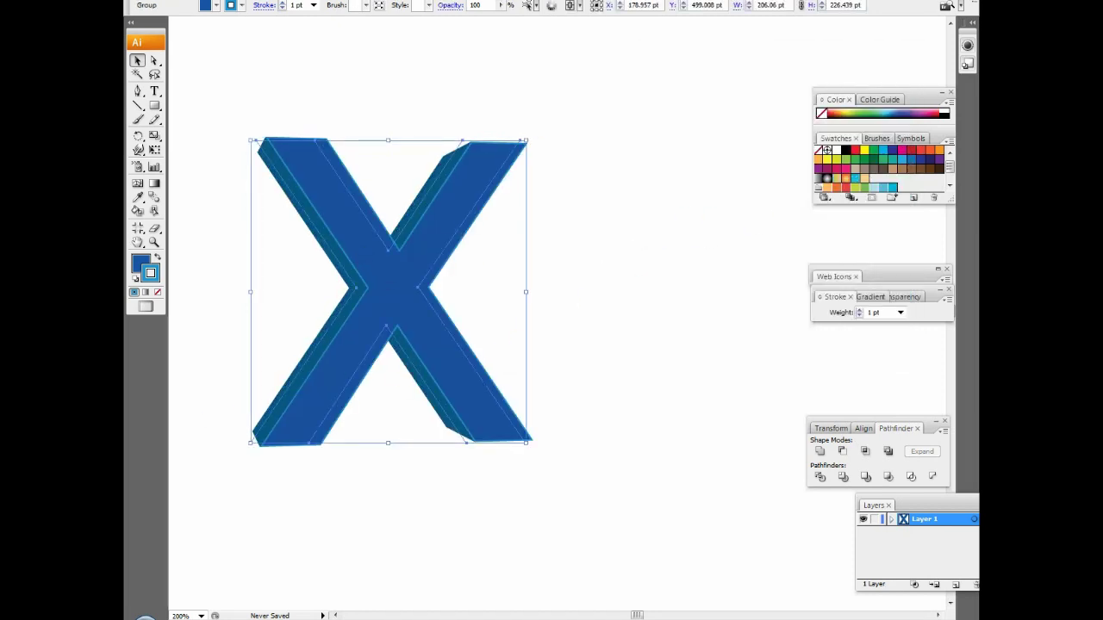
{"action": "left_click", "coordinate": [215, 1]}
Expand the X's 3D appearance and ungroup the resulting shapes.
{"action": "left_click", "coordinate": [266, 160]}
{"action": "left_click", "coordinate": [586, 248]}
{"action": "left_click", "coordinate": [394, 253]}
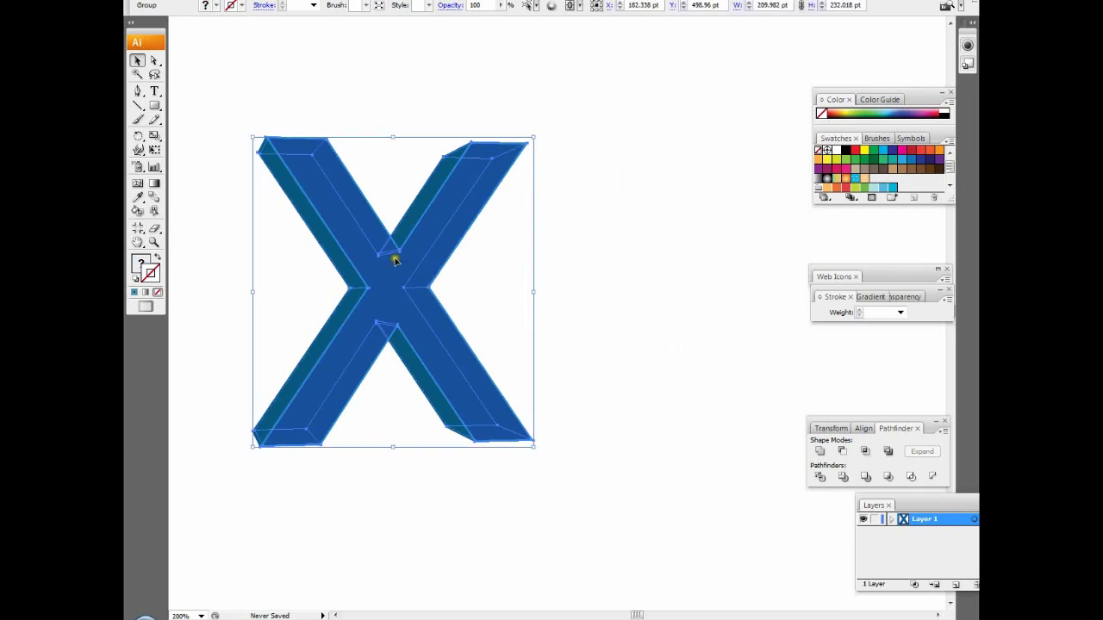
{"action": "right_click", "coordinate": [393, 253]}
{"action": "left_click", "coordinate": [423, 318]}
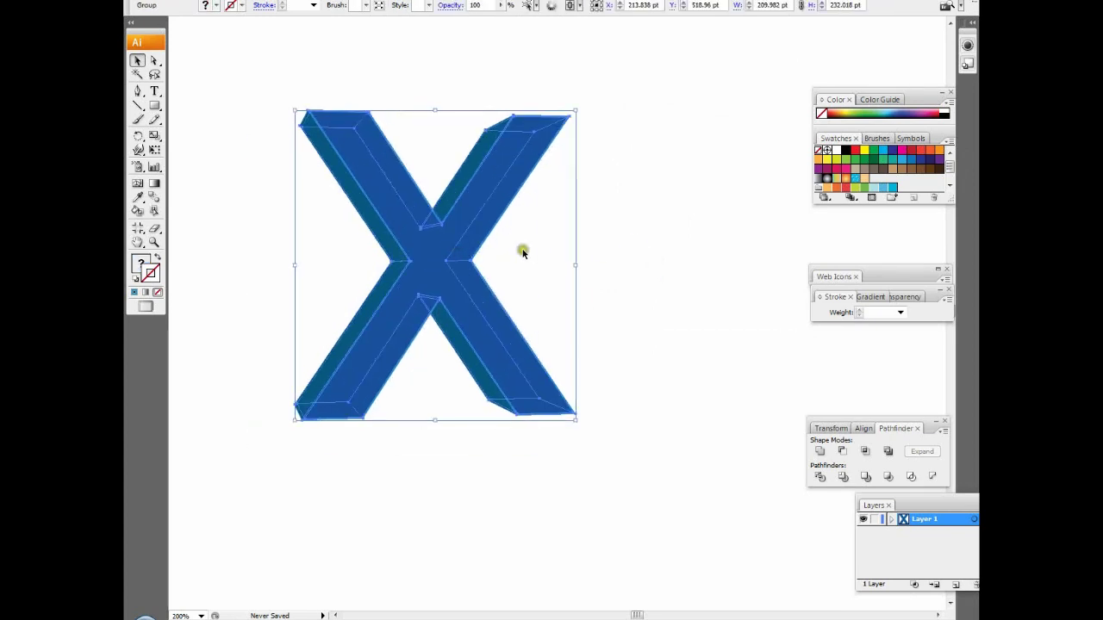
Test-move the pieces, pull the front face off the extrusion, then undo.
{"action": "left_click_drag", "start_coordinate": [415, 272], "coordinate": [412, 269]}
{"action": "right_click", "coordinate": [424, 301]}
{"action": "left_click", "coordinate": [599, 256]}
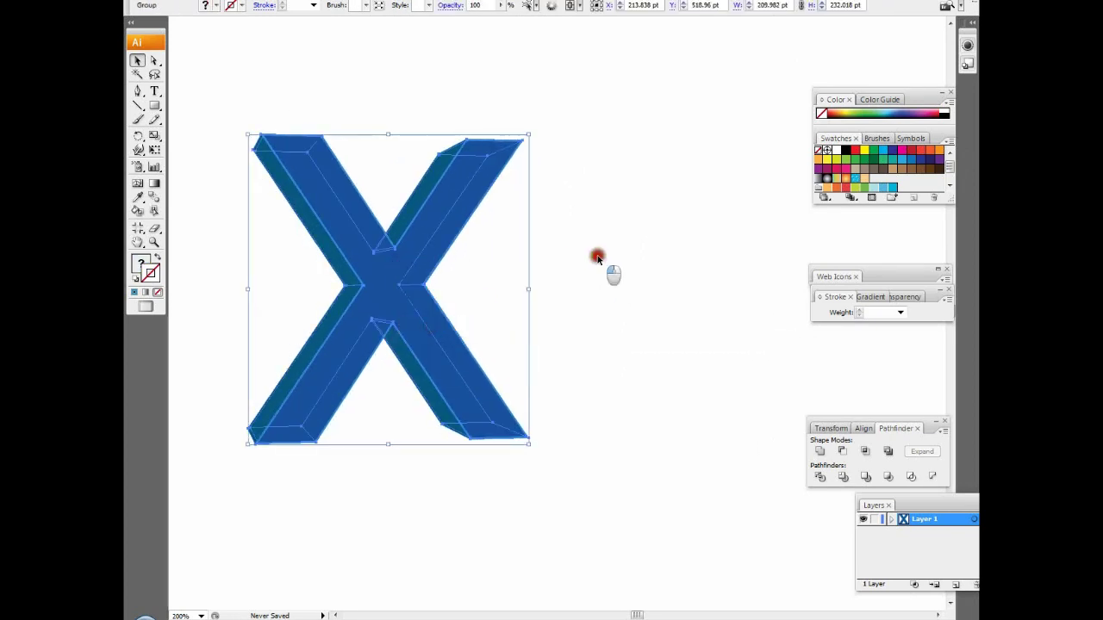
{"action": "right_click", "coordinate": [399, 271]}
{"action": "left_click", "coordinate": [423, 328]}
{"action": "left_click_drag", "start_coordinate": [427, 297], "coordinate": [542, 271]}
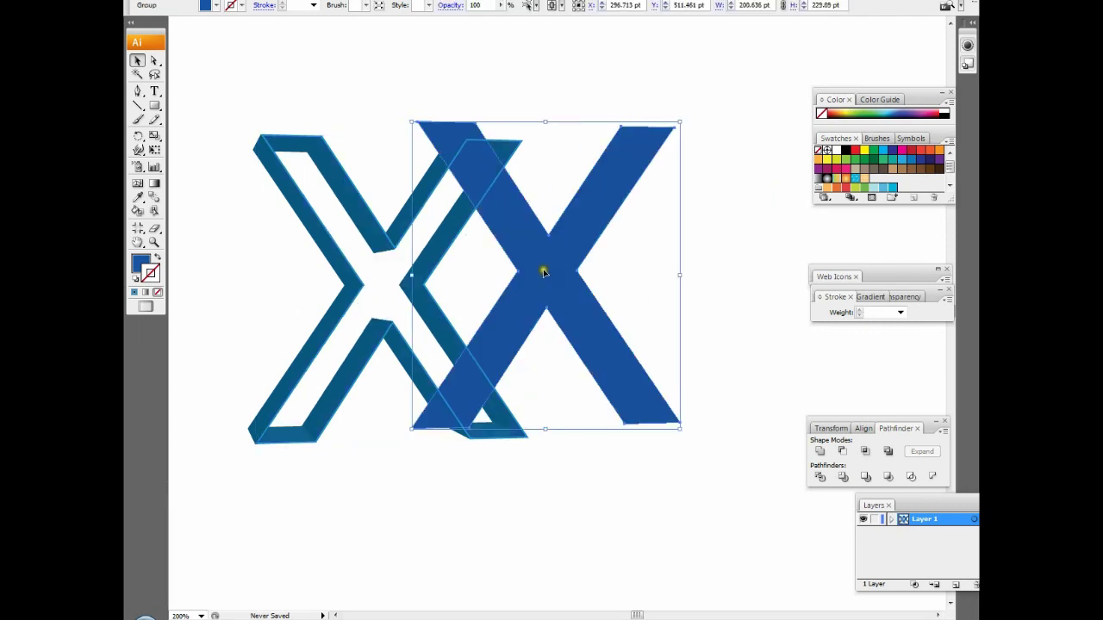
{"action": "key", "text": "ctrl+z"}
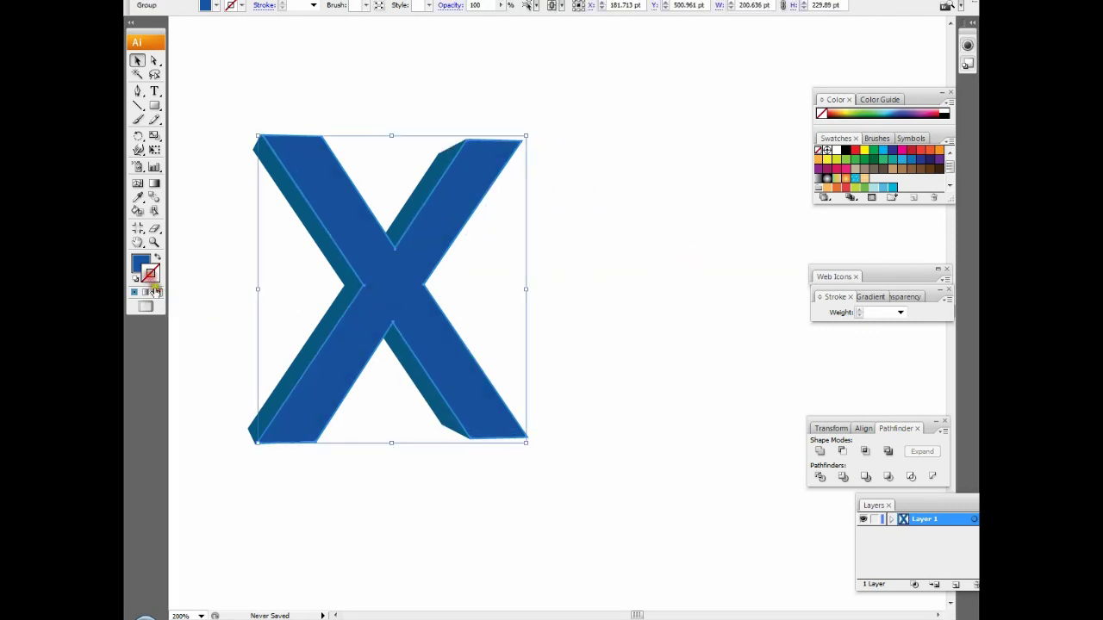
Move the front face aside again to inspect the extrusion pieces, undo, and zoom in.
{"action": "left_click_drag", "start_coordinate": [382, 241], "coordinate": [671, 272]}
{"action": "left_click", "coordinate": [420, 287]}
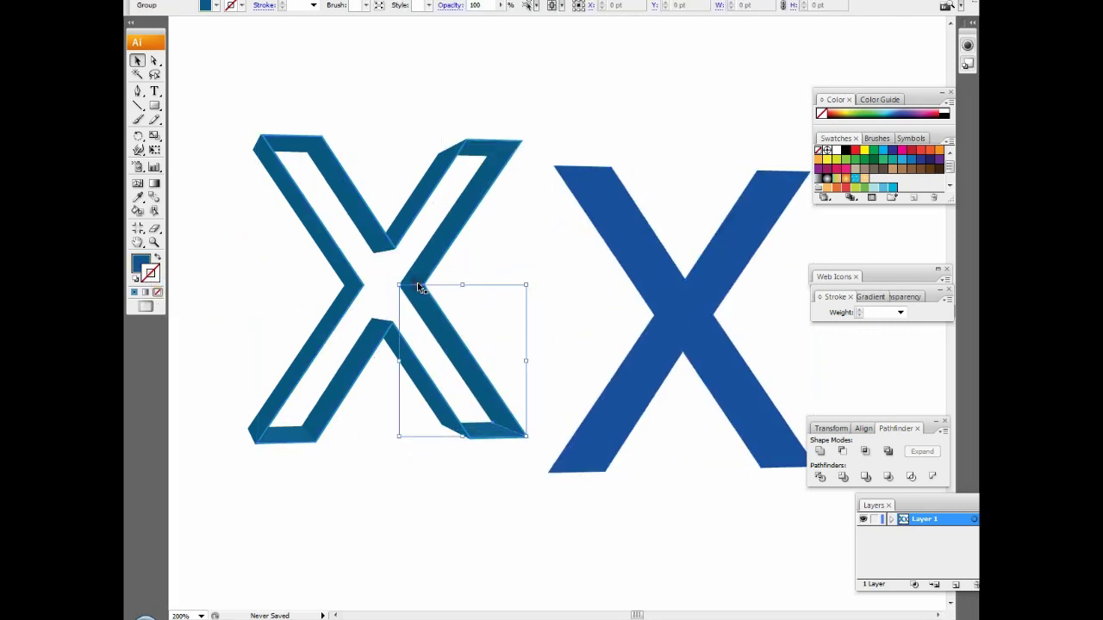
{"action": "left_click", "coordinate": [349, 248]}
{"action": "left_click", "coordinate": [694, 313]}
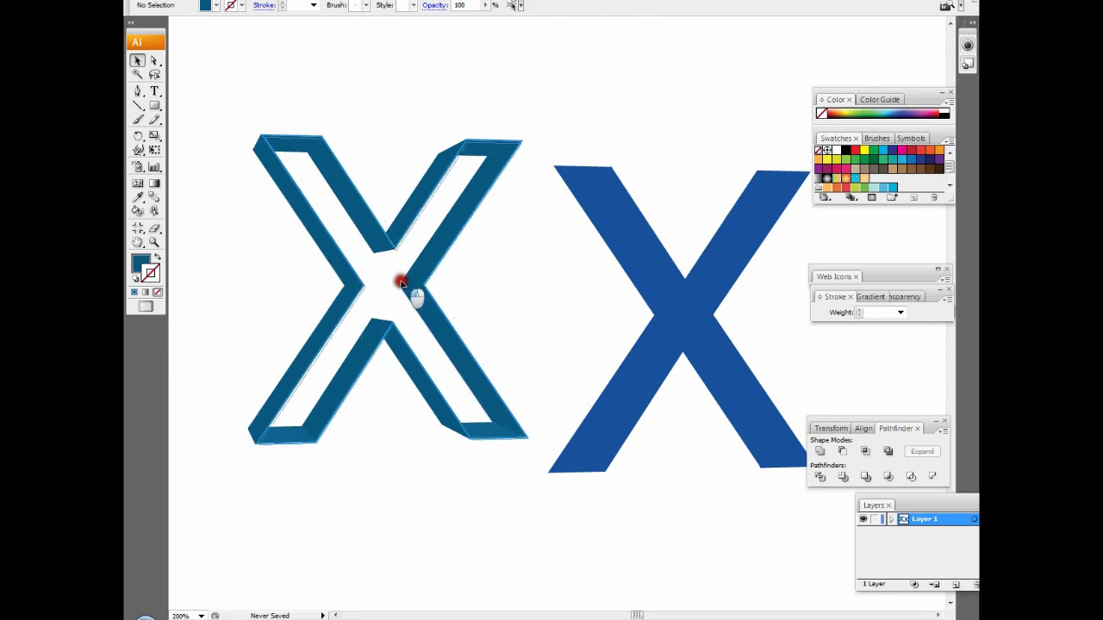
{"action": "key", "text": "ctrl+z"}
{"action": "key", "text": "ctrl+plus"}
{"action": "key", "text": "ctrl+plus"}
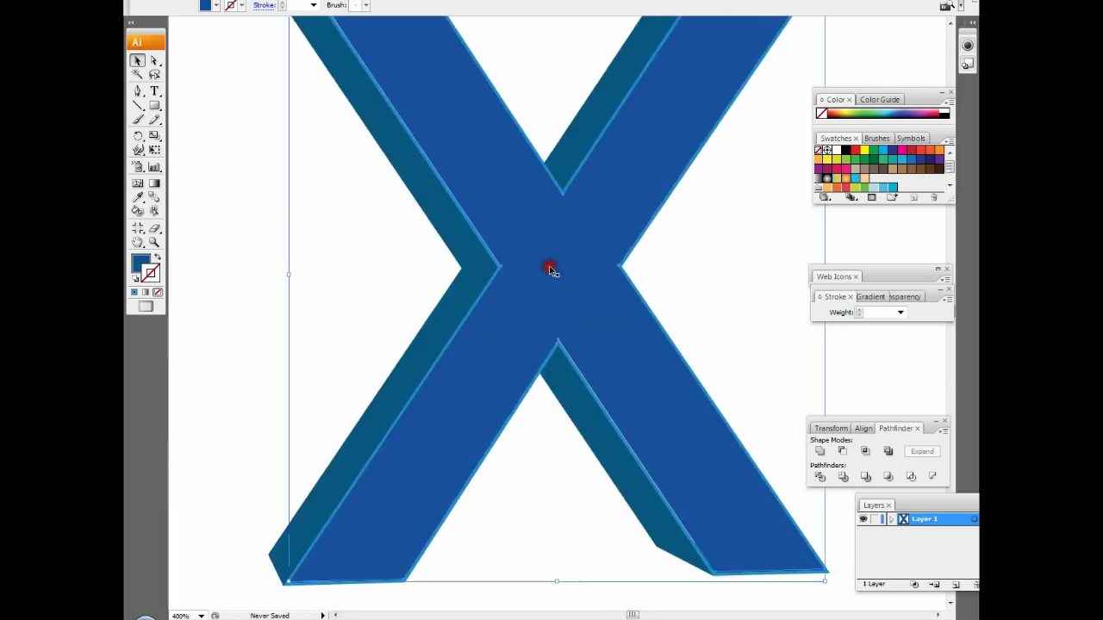
Fill the upper-left side piece of the X with a linear gradient.
{"action": "scroll", "coordinate": [543, 276], "scroll_direction": "up", "scroll_amount": 3}
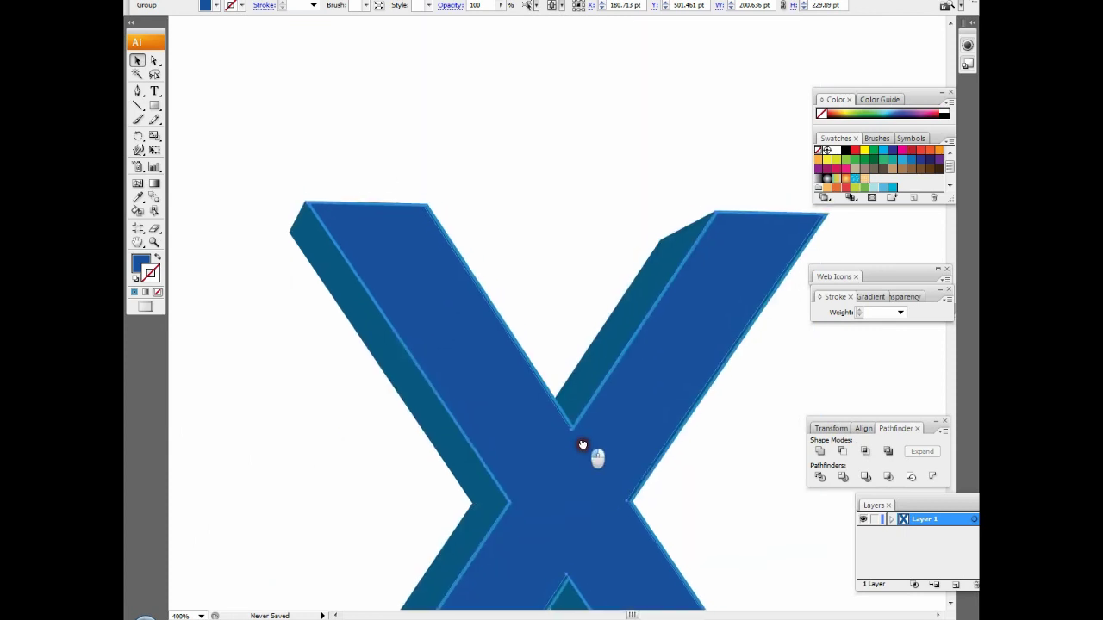
{"action": "left_click", "coordinate": [529, 173]}
{"action": "scroll", "coordinate": [534, 239], "scroll_direction": "left", "scroll_amount": 2}
{"action": "left_click", "coordinate": [496, 343]}
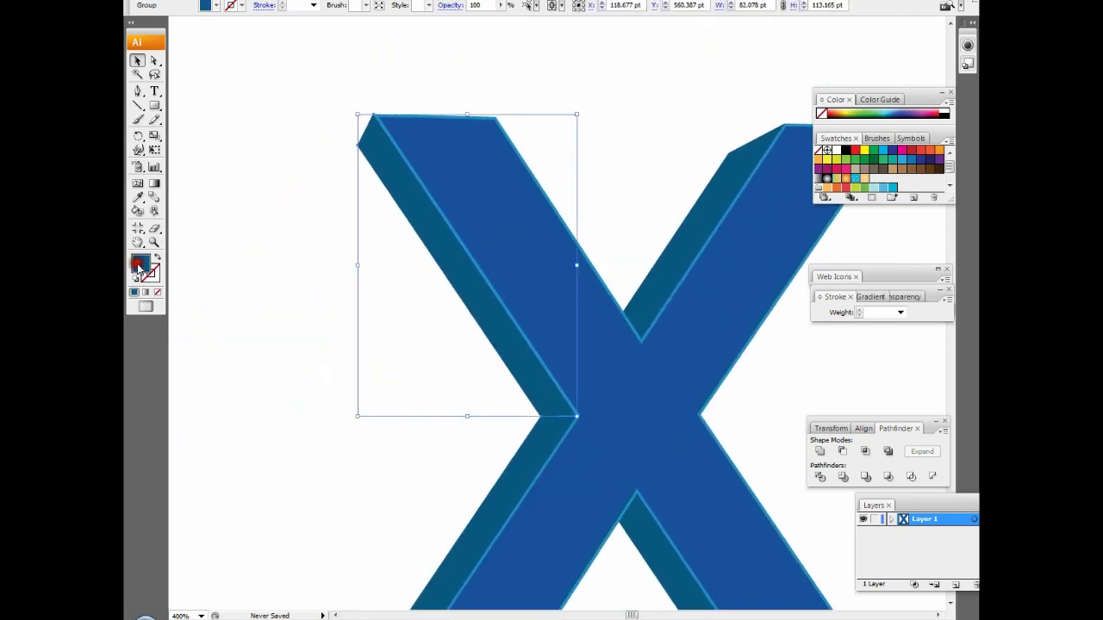
{"action": "left_click", "coordinate": [154, 184]}
{"action": "left_click", "coordinate": [135, 60]}
{"action": "left_click", "coordinate": [435, 228]}
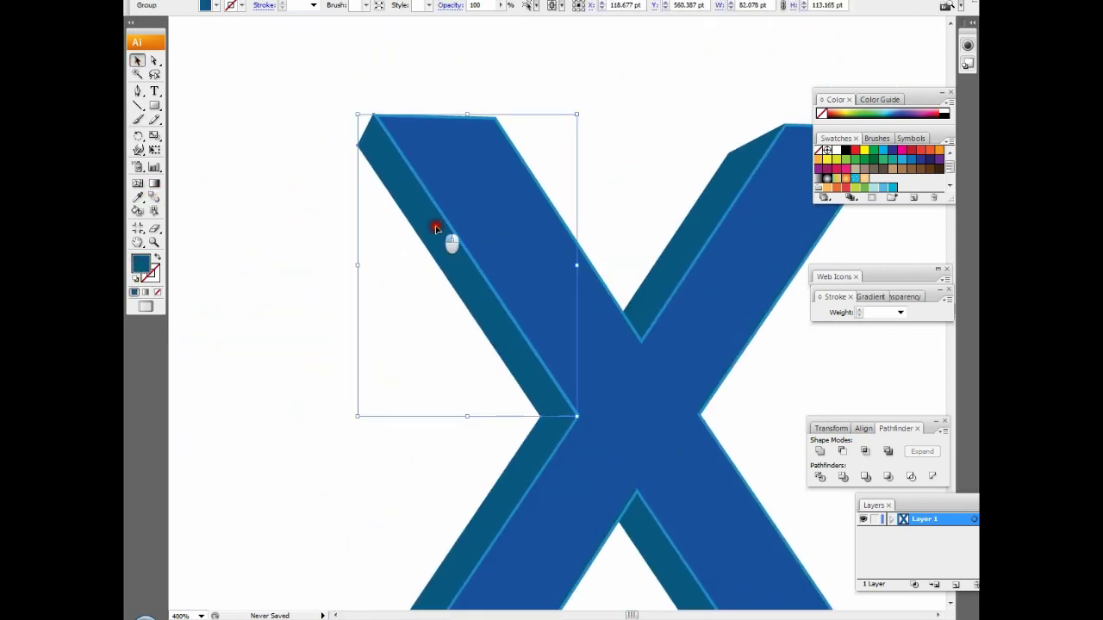
{"action": "left_click", "coordinate": [146, 293]}
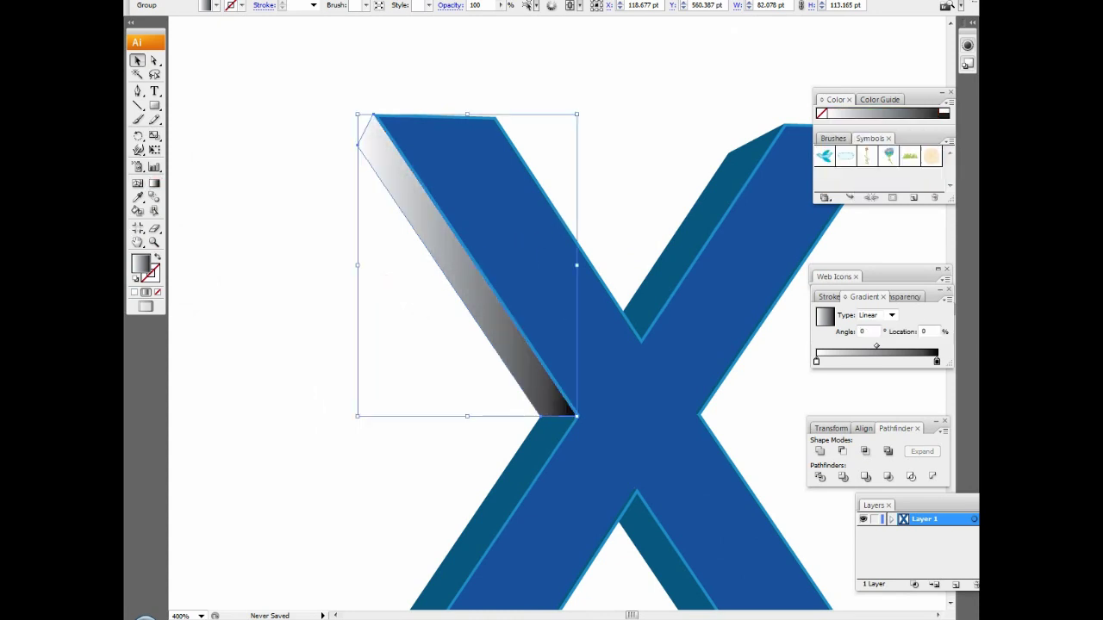
{"action": "left_click_drag", "start_coordinate": [915, 306], "coordinate": [848, 321]}
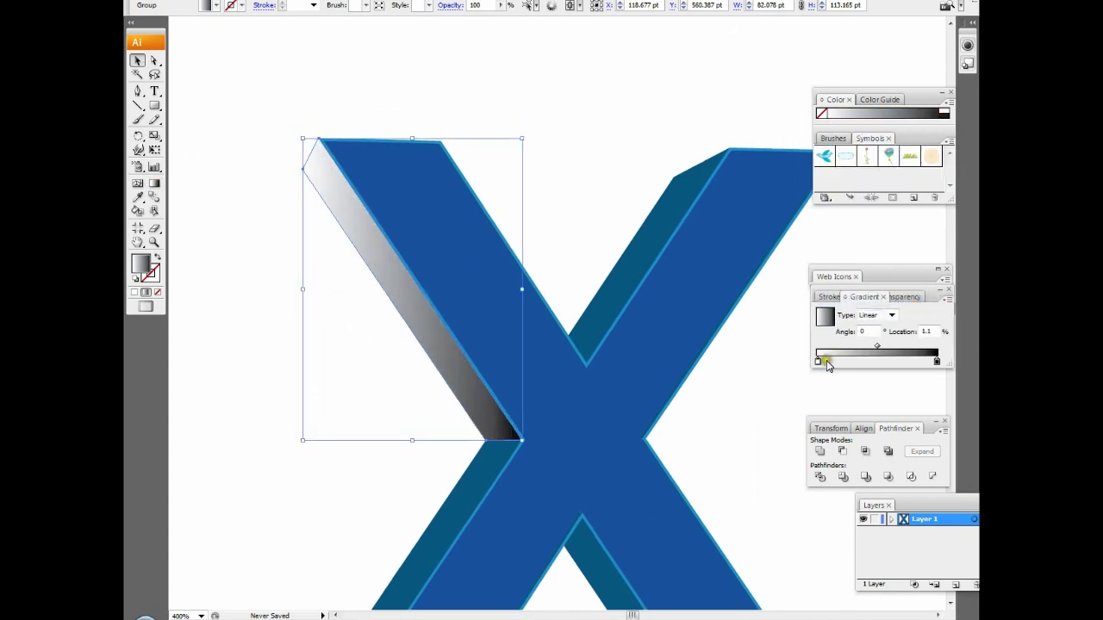
Set the gradient stops to a light blue start and a bright blue end.
{"action": "double_click", "coordinate": [139, 264]}
{"action": "left_click", "coordinate": [462, 239]}
{"action": "left_click", "coordinate": [687, 215]}
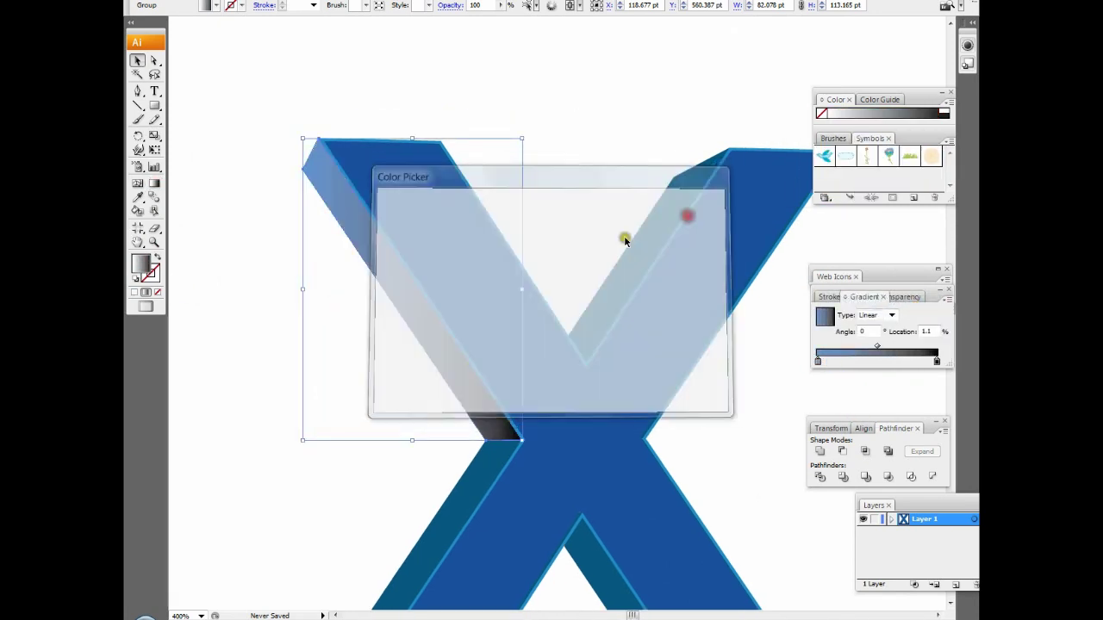
{"action": "double_click", "coordinate": [140, 264]}
{"action": "left_click", "coordinate": [687, 215]}
{"action": "left_click", "coordinate": [937, 362]}
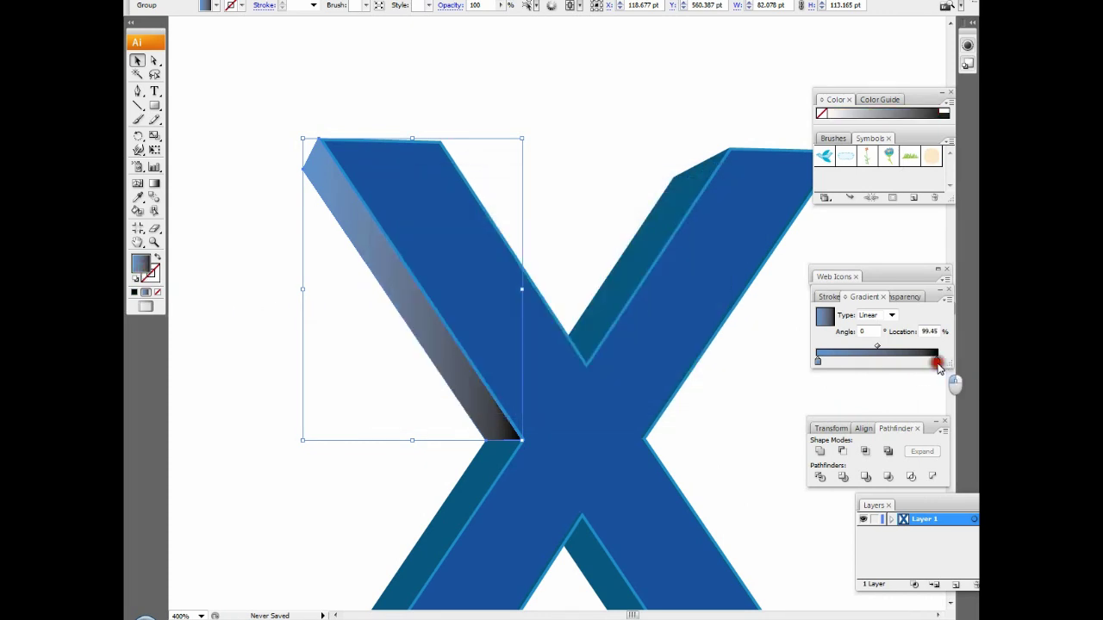
{"action": "double_click", "coordinate": [140, 264]}
{"action": "left_click", "coordinate": [455, 327]}
{"action": "left_click_drag", "start_coordinate": [570, 345], "coordinate": [571, 285]}
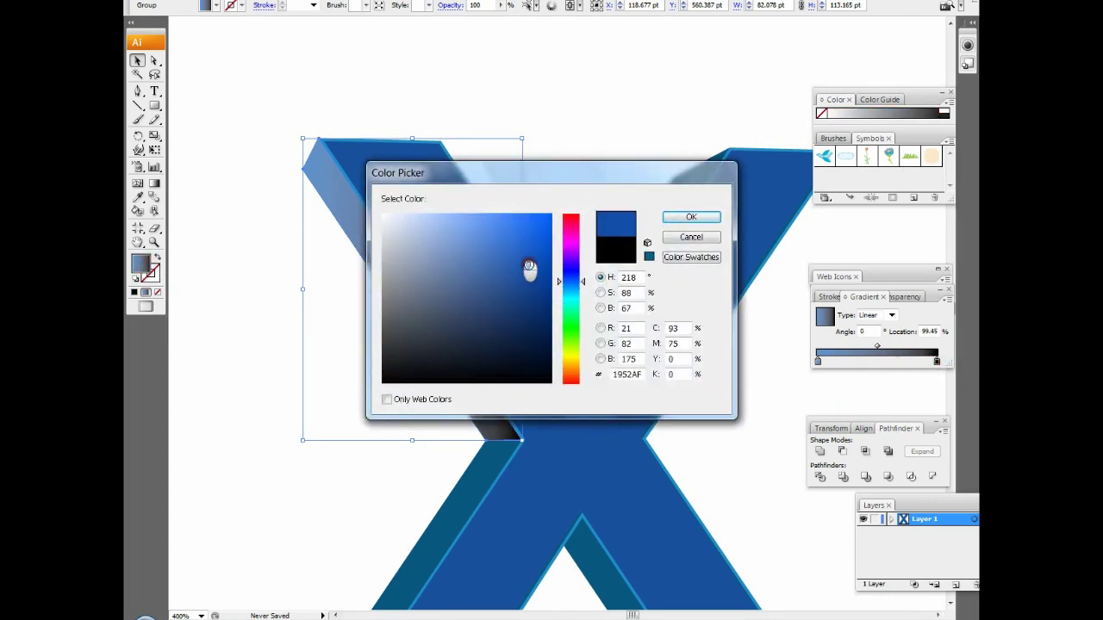
{"action": "left_click", "coordinate": [552, 233]}
{"action": "left_click", "coordinate": [505, 249]}
{"action": "left_click", "coordinate": [552, 216]}
{"action": "left_click", "coordinate": [691, 216]}
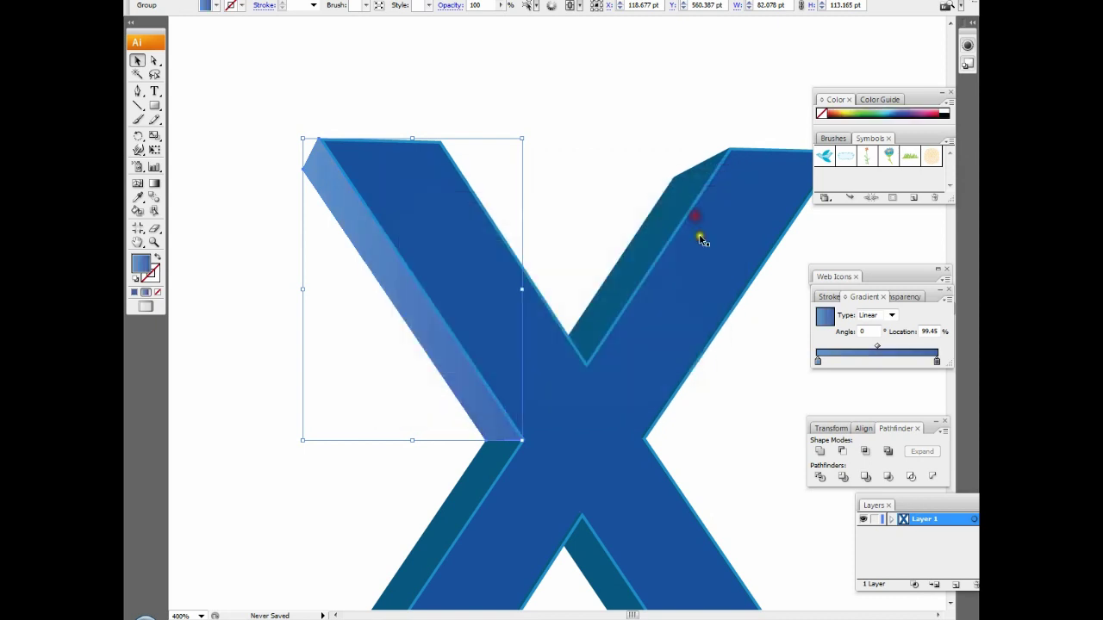
Lighten the starting stop's blue and angle the gradient along the upper-left bevel.
{"action": "double_click", "coordinate": [143, 264]}
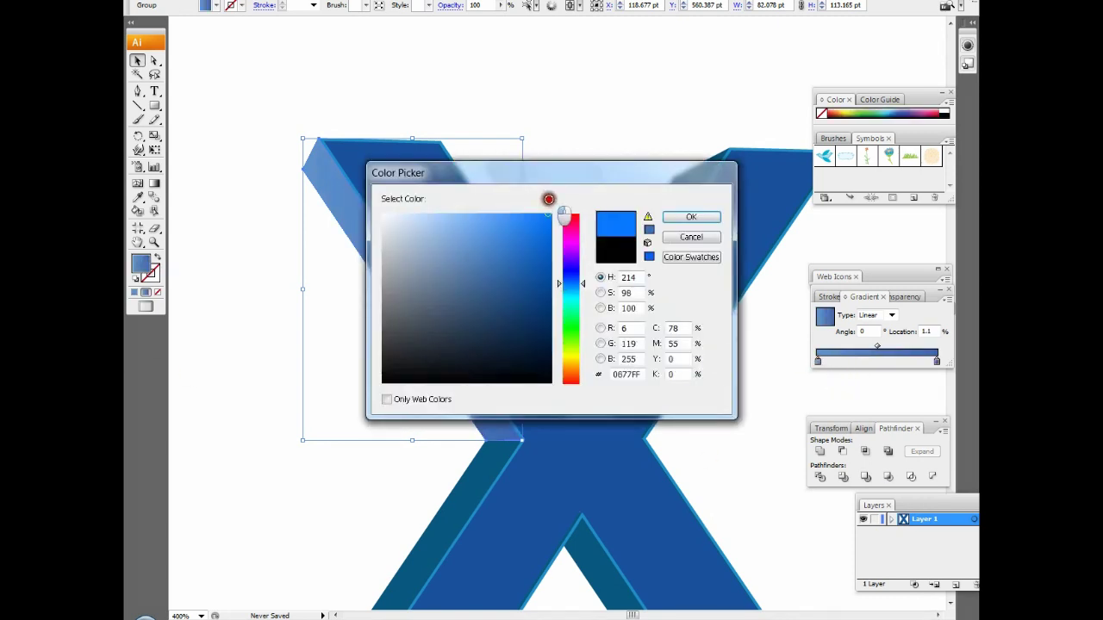
{"action": "left_click_drag", "start_coordinate": [565, 215], "coordinate": [567, 287]}
{"action": "left_click_drag", "start_coordinate": [543, 215], "coordinate": [470, 206]}
{"action": "left_click", "coordinate": [689, 217]}
{"action": "key", "text": "g"}
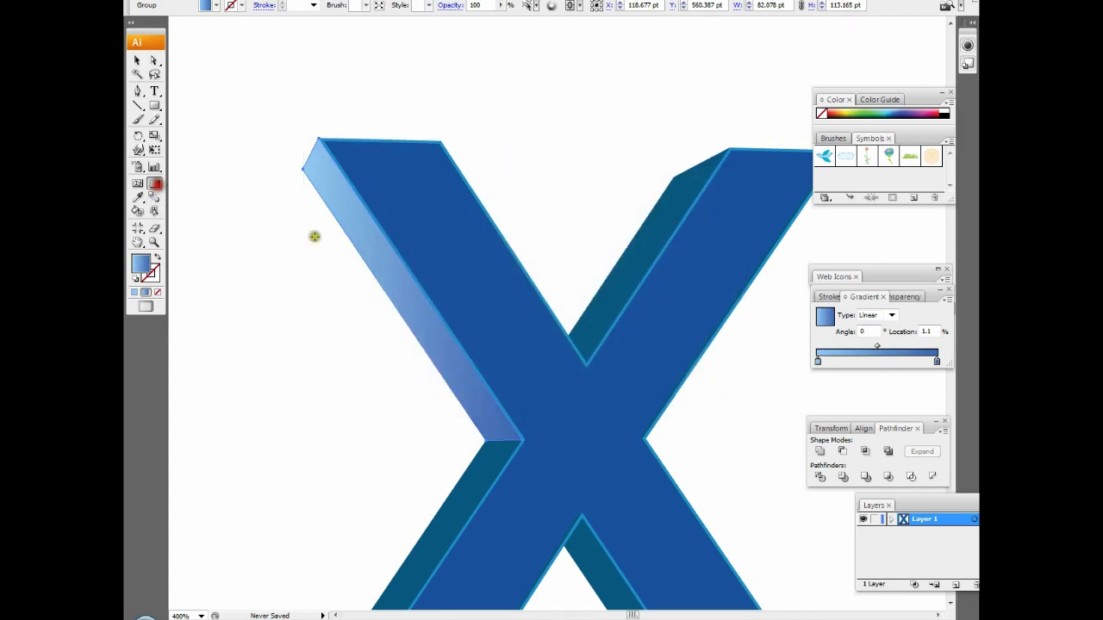
{"action": "mouse_move", "coordinate": [397, 319]}
{"action": "left_mouse_down"}
{"action": "mouse_move", "coordinate": [382, 246]}
{"action": "mouse_move", "coordinate": [545, 369]}
{"action": "left_mouse_up"}
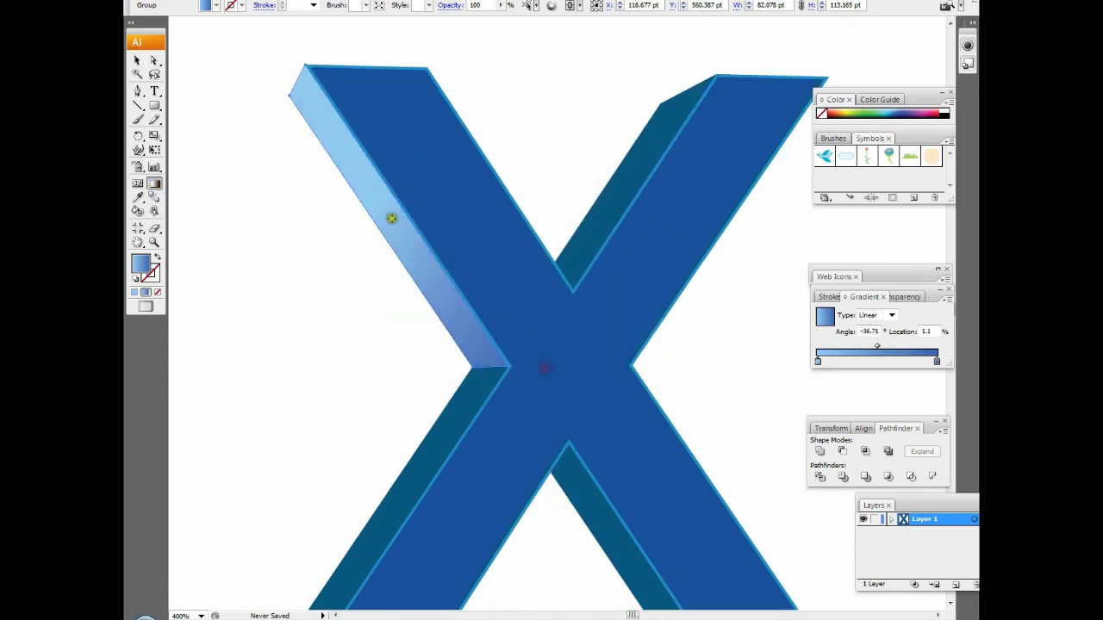
{"action": "key", "text": "v"}
Give the lower-left side piece the same blue gradient, angled along its bevel.
{"action": "left_click", "coordinate": [212, 195]}
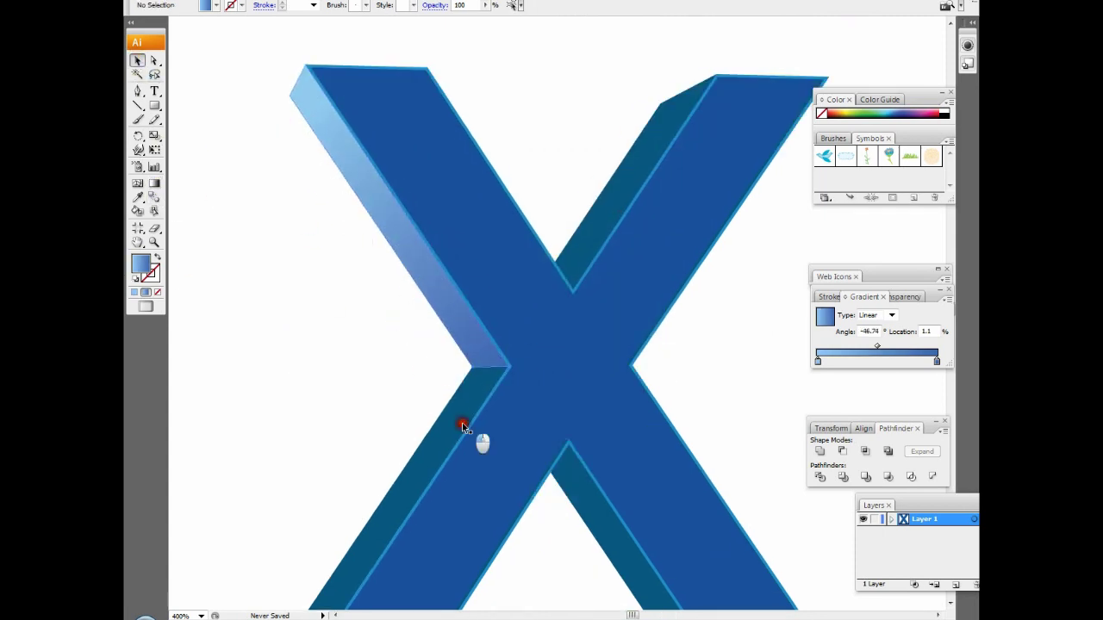
{"action": "left_click", "coordinate": [460, 424]}
{"action": "left_click", "coordinate": [145, 292]}
{"action": "left_click", "coordinate": [156, 184]}
{"action": "left_click_drag", "start_coordinate": [543, 437], "coordinate": [638, 298]}
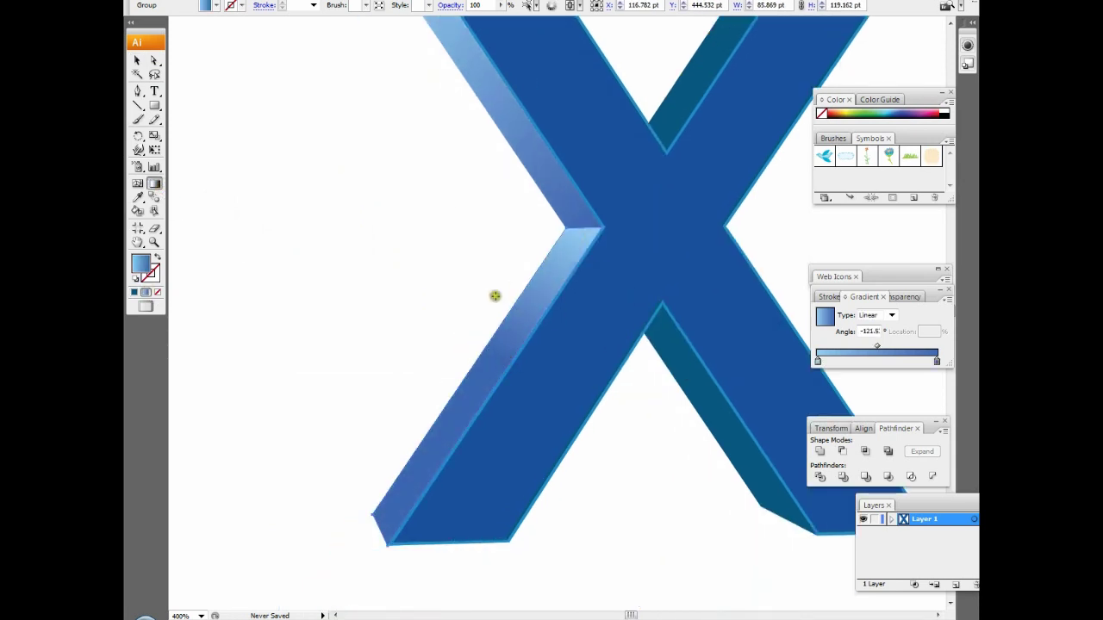
{"action": "mouse_move", "coordinate": [495, 296]}
{"action": "left_mouse_down"}
{"action": "mouse_move", "coordinate": [537, 281]}
{"action": "mouse_move", "coordinate": [483, 351]}
{"action": "mouse_move", "coordinate": [512, 359]}
{"action": "mouse_move", "coordinate": [475, 350]}
{"action": "left_mouse_up"}
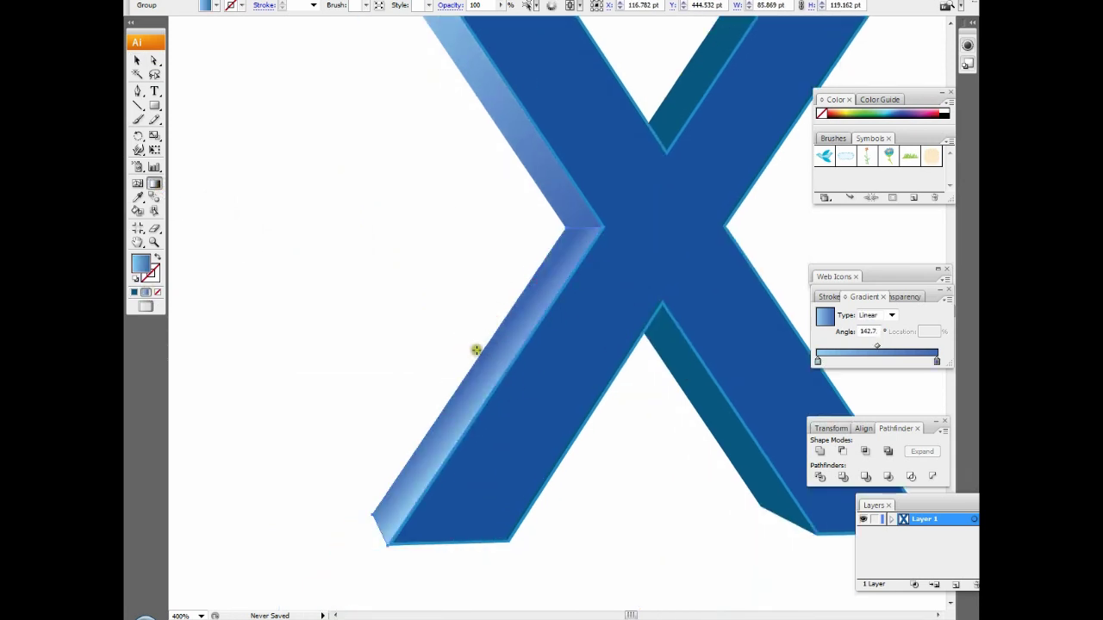
{"action": "left_click_drag", "start_coordinate": [606, 138], "coordinate": [531, 360]}
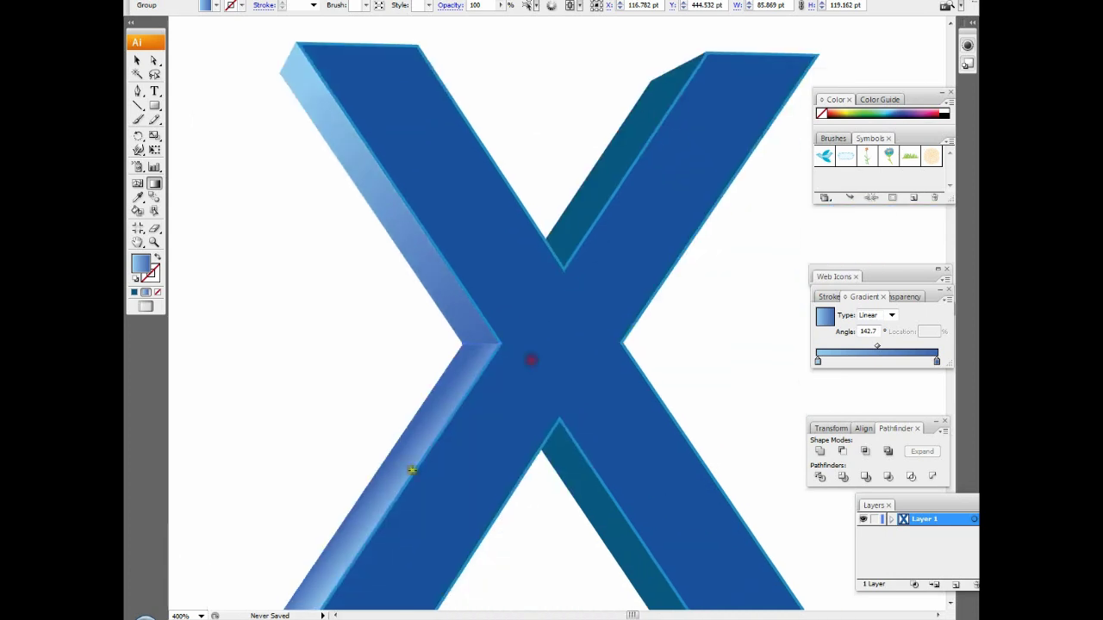
{"action": "mouse_move", "coordinate": [349, 504]}
{"action": "left_mouse_down"}
{"action": "mouse_move", "coordinate": [393, 514]}
{"action": "mouse_move", "coordinate": [388, 488]}
{"action": "mouse_move", "coordinate": [398, 498]}
{"action": "mouse_move", "coordinate": [374, 496]}
{"action": "mouse_move", "coordinate": [385, 449]}
{"action": "mouse_move", "coordinate": [310, 401]}
{"action": "left_mouse_up"}
Redraw and fine-tune the upper-left bevel's gradient angle.
{"action": "left_click", "coordinate": [136, 62]}
{"action": "left_click", "coordinate": [374, 133]}
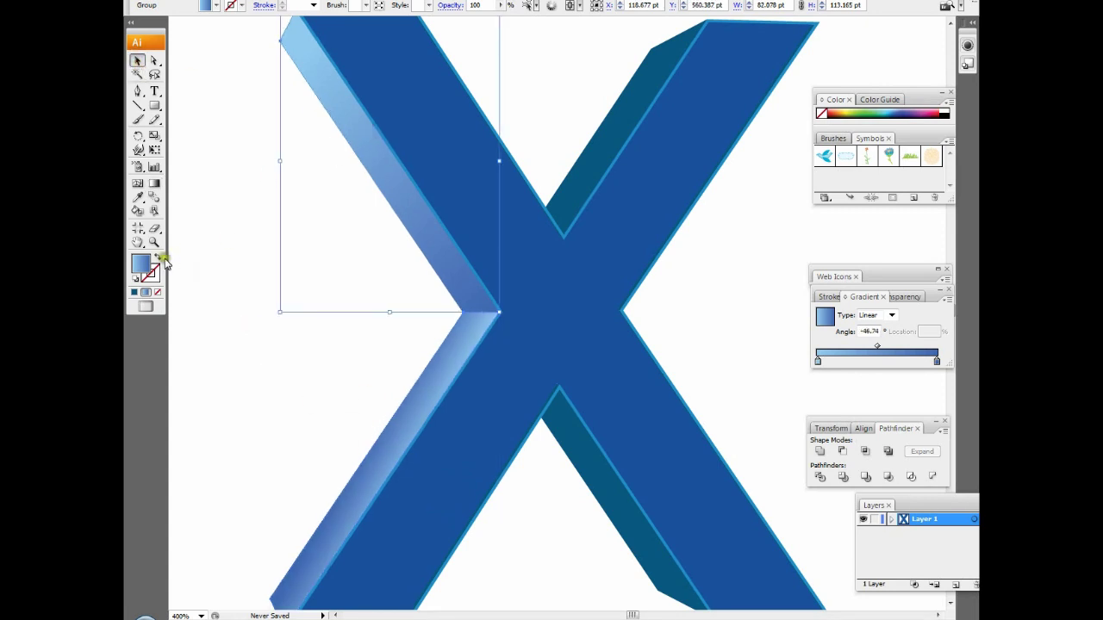
{"action": "left_click", "coordinate": [153, 182]}
{"action": "mouse_move", "coordinate": [389, 191]}
{"action": "left_mouse_down"}
{"action": "mouse_move", "coordinate": [370, 179]}
{"action": "mouse_move", "coordinate": [392, 143]}
{"action": "mouse_move", "coordinate": [397, 156]}
{"action": "left_mouse_up"}
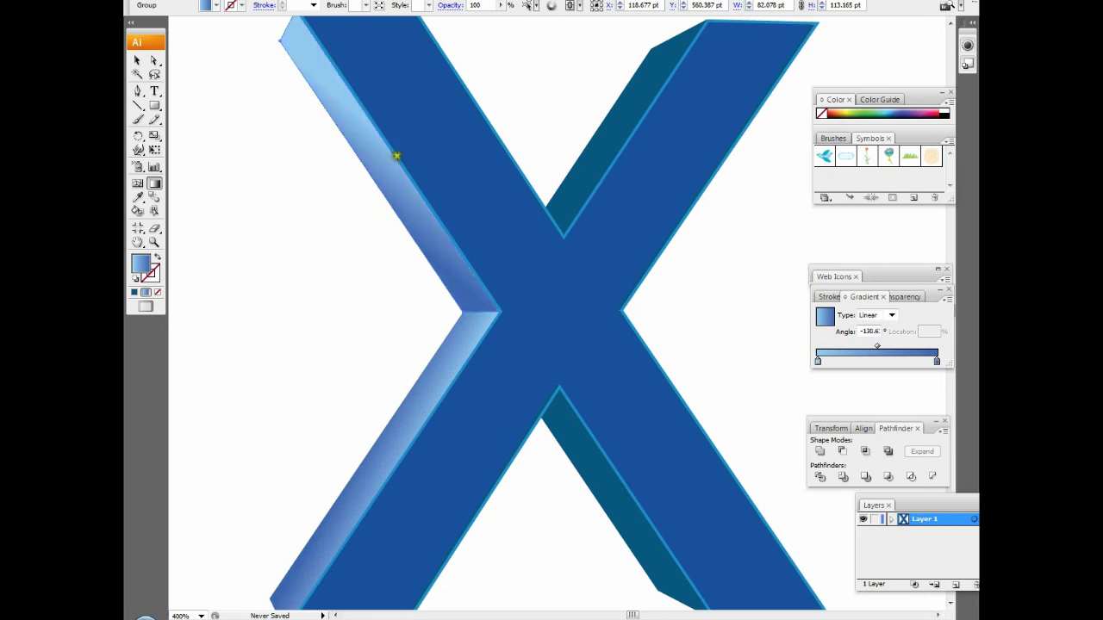
{"action": "left_click_drag", "start_coordinate": [360, 195], "coordinate": [401, 147]}
{"action": "key", "text": "v"}
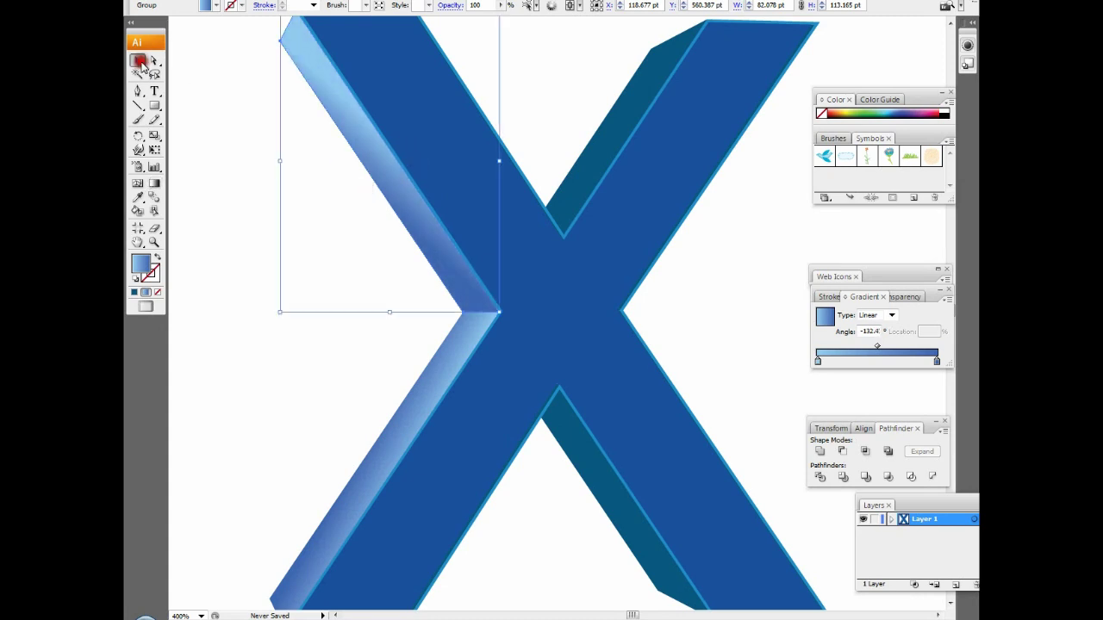
{"action": "key", "text": "ctrl+shift+a"}
Apply the blue gradient to the lower leg's dark inner facet, lighter toward the bottom.
{"action": "mouse_move", "coordinate": [626, 404]}
{"action": "left_mouse_down"}
{"action": "mouse_move", "coordinate": [626, 372]}
{"action": "mouse_move", "coordinate": [528, 344]}
{"action": "left_mouse_up"}
{"action": "left_click", "coordinate": [484, 405]}
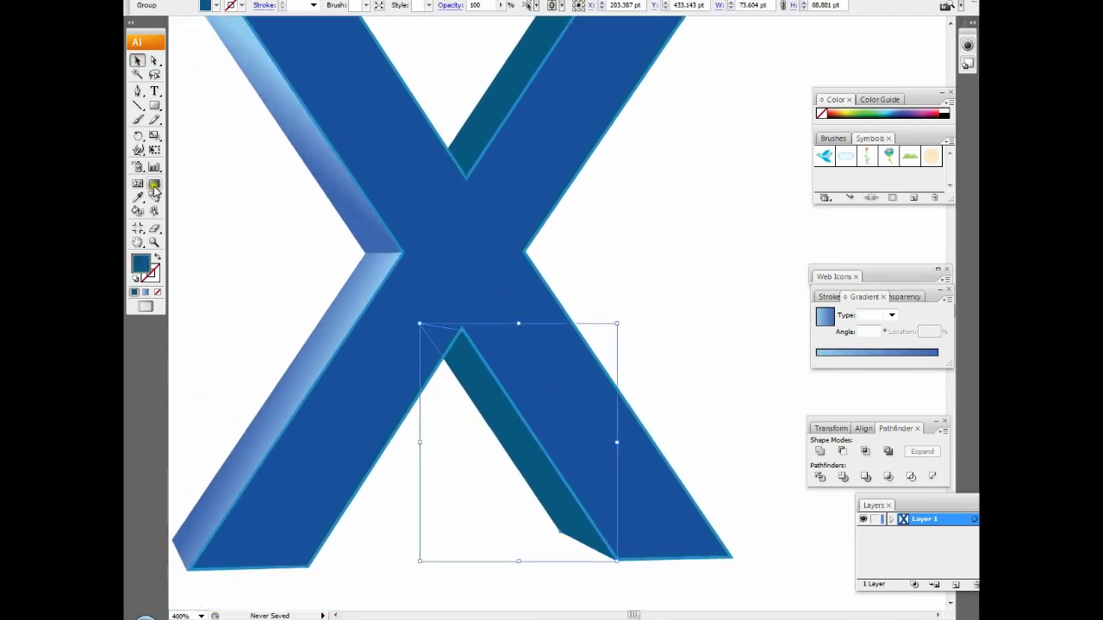
{"action": "left_click", "coordinate": [155, 183]}
{"action": "left_click", "coordinate": [155, 184]}
{"action": "left_click_drag", "start_coordinate": [483, 360], "coordinate": [558, 449]}
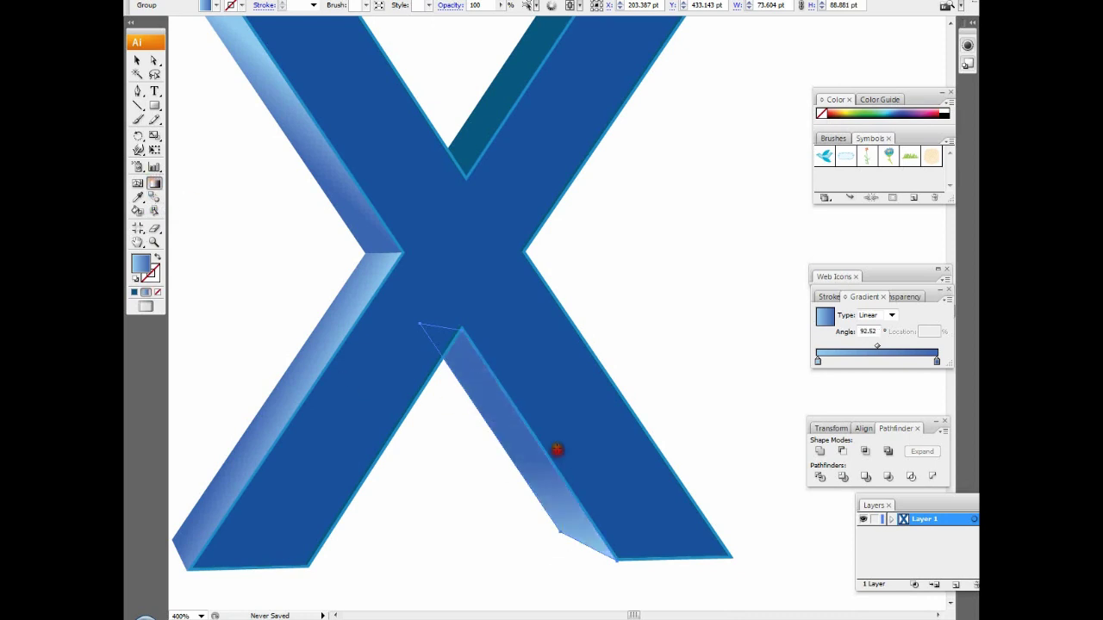
{"action": "left_click_drag", "start_coordinate": [491, 335], "coordinate": [529, 527]}
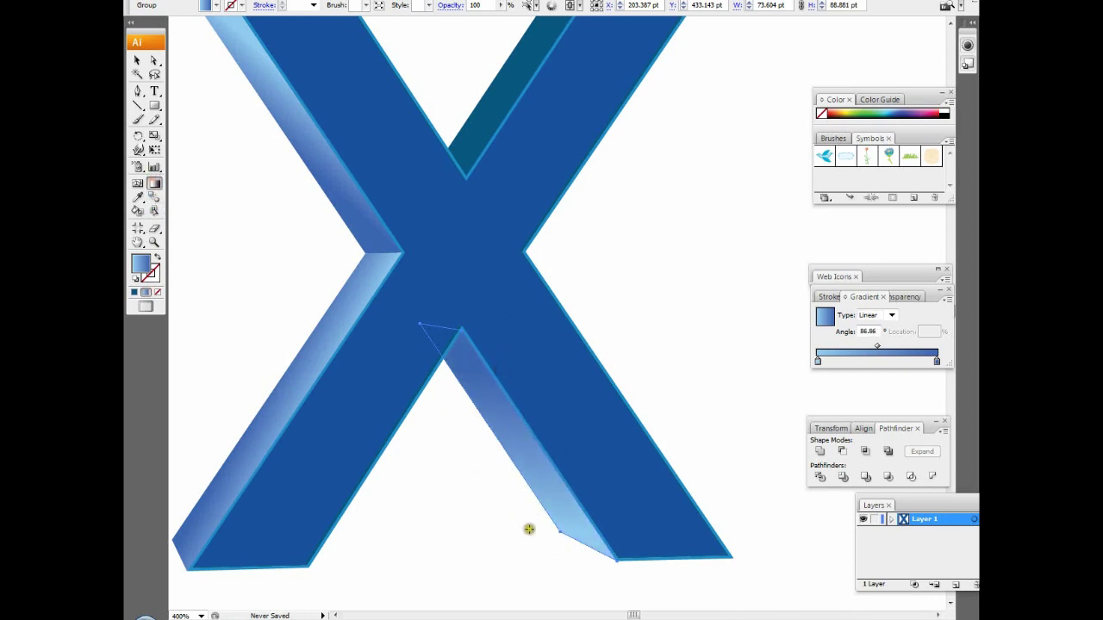
{"action": "key", "text": "v"}
Apply the blue gradient to the top inner facet and set its direction.
{"action": "left_click", "coordinate": [492, 134]}
{"action": "left_click_drag", "start_coordinate": [582, 56], "coordinate": [615, 211]}
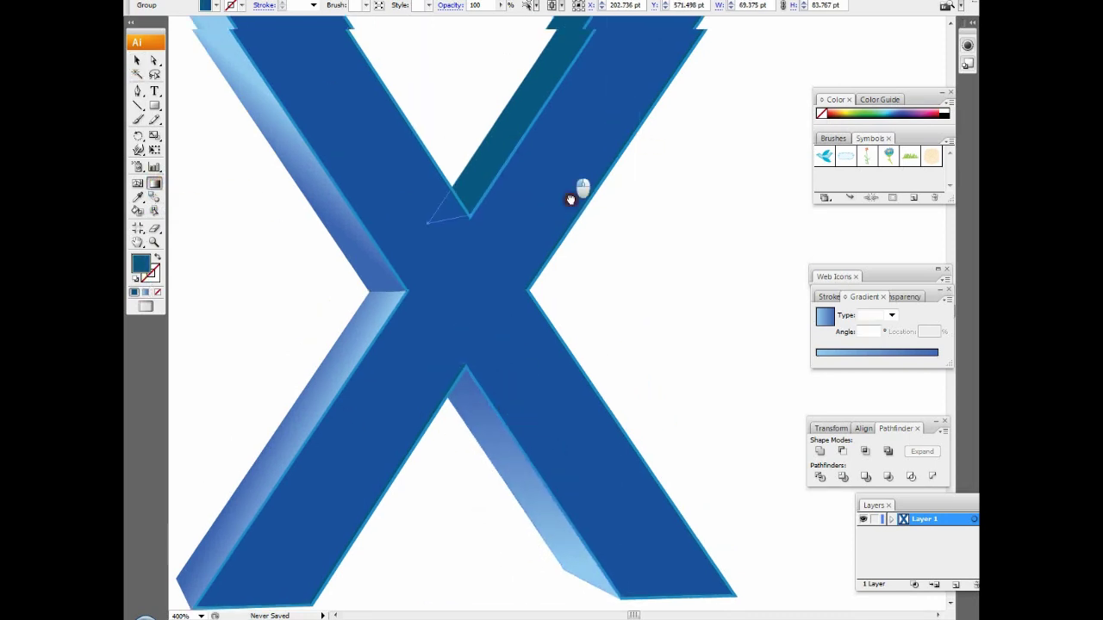
{"action": "left_click", "coordinate": [142, 293]}
{"action": "mouse_move", "coordinate": [529, 246]}
{"action": "left_mouse_down"}
{"action": "mouse_move", "coordinate": [623, 173]}
{"action": "mouse_move", "coordinate": [566, 239]}
{"action": "mouse_move", "coordinate": [476, 287]}
{"action": "left_mouse_up"}
{"action": "key", "text": "v"}
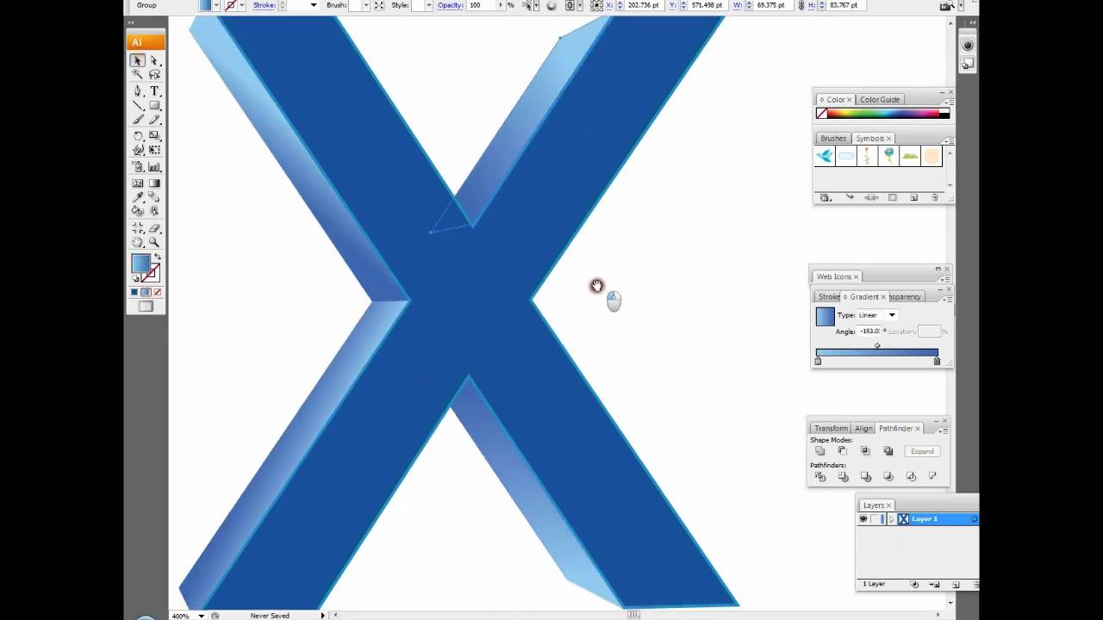
{"action": "left_click_drag", "start_coordinate": [595, 288], "coordinate": [652, 290]}
{"action": "left_click", "coordinate": [370, 431]}
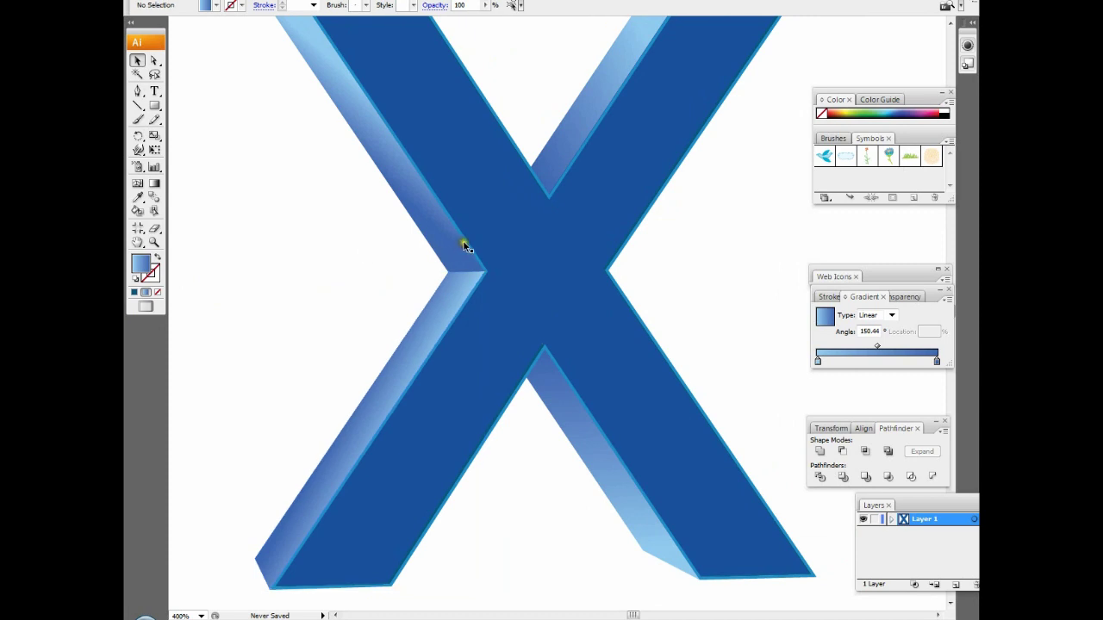
{"action": "left_click", "coordinate": [466, 247]}
Set the X's outline colour to near-white.
{"action": "double_click", "coordinate": [146, 278]}
{"action": "left_click", "coordinate": [390, 212]}
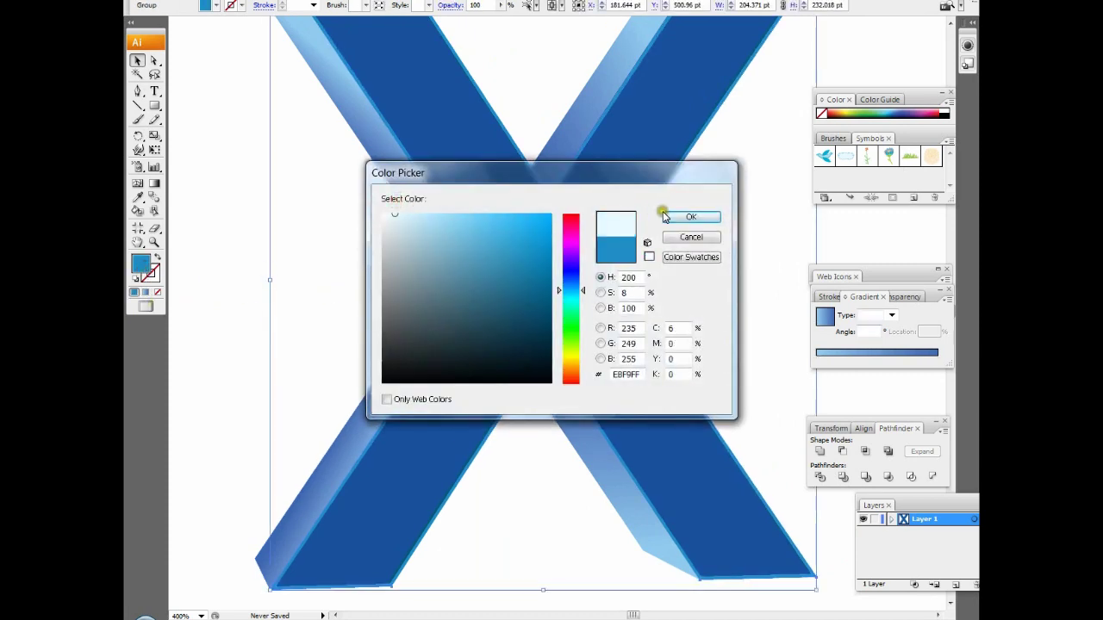
{"action": "left_click", "coordinate": [668, 214]}
{"action": "left_click", "coordinate": [227, 224]}
{"action": "left_click", "coordinate": [476, 293]}
Give the X's front face a blue fill.
{"action": "double_click", "coordinate": [140, 266]}
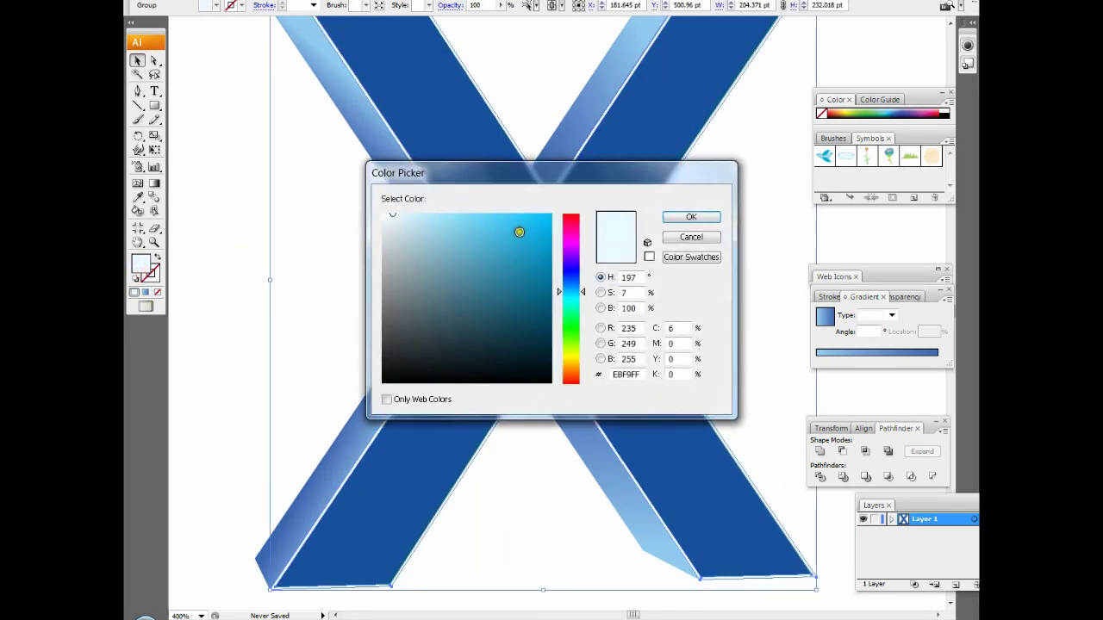
{"action": "left_click", "coordinate": [571, 284]}
{"action": "left_click", "coordinate": [499, 226]}
{"action": "left_click", "coordinate": [667, 216]}
{"action": "left_click", "coordinate": [714, 251]}
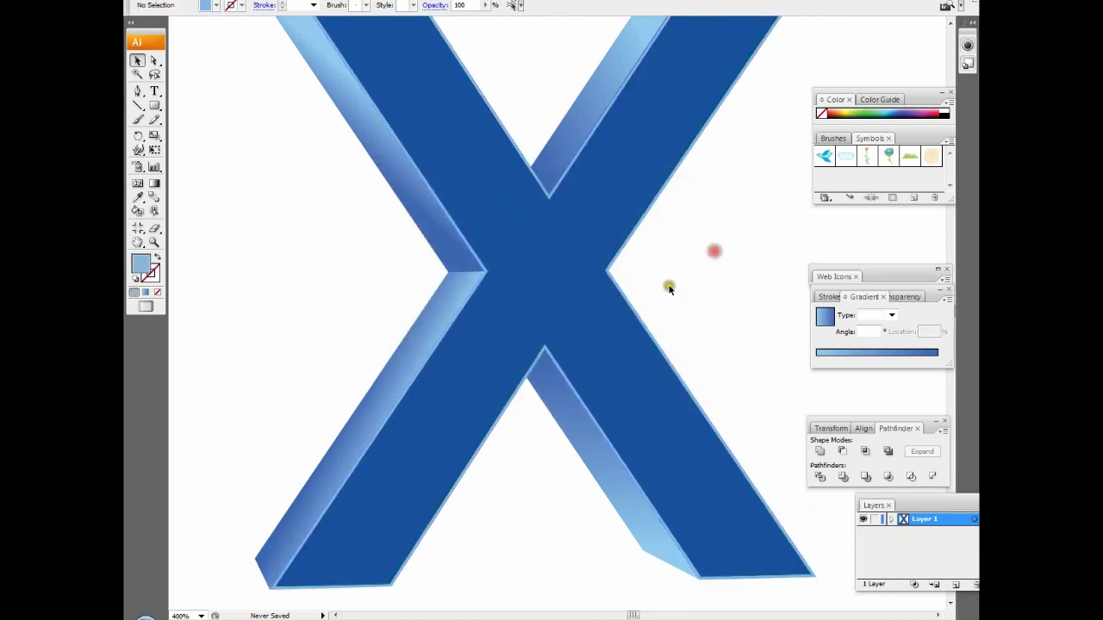
{"action": "left_click", "coordinate": [487, 274]}
Change the X's fill to a lighter blue nudged toward cyan.
{"action": "left_click", "coordinate": [418, 172]}
{"action": "double_click", "coordinate": [140, 265]}
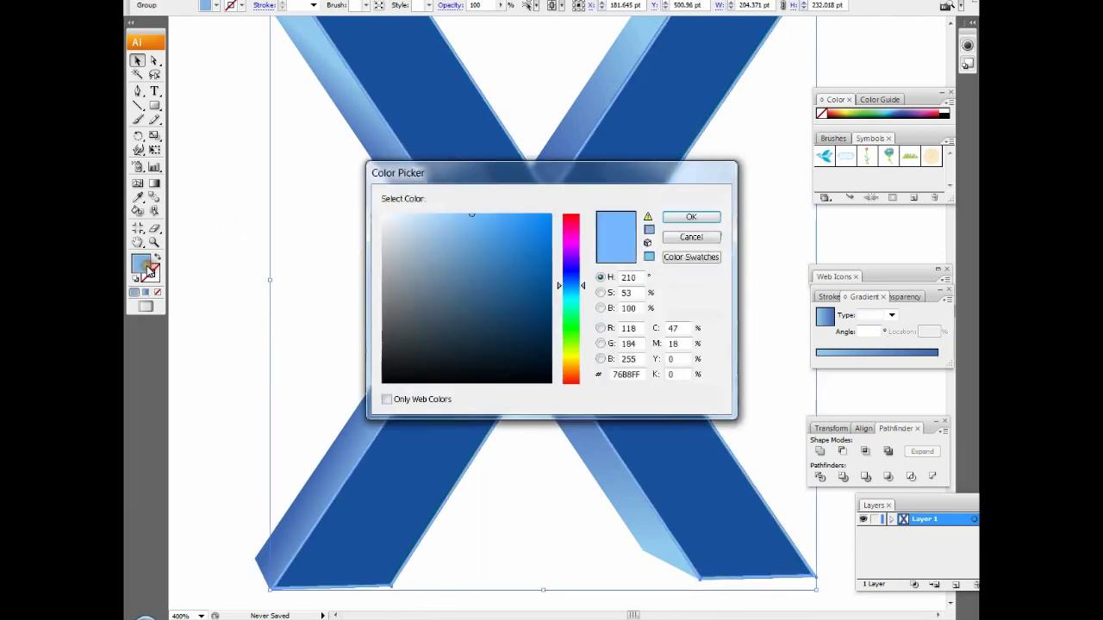
{"action": "left_click", "coordinate": [436, 209]}
{"action": "left_click", "coordinate": [573, 290]}
{"action": "left_click", "coordinate": [664, 216]}
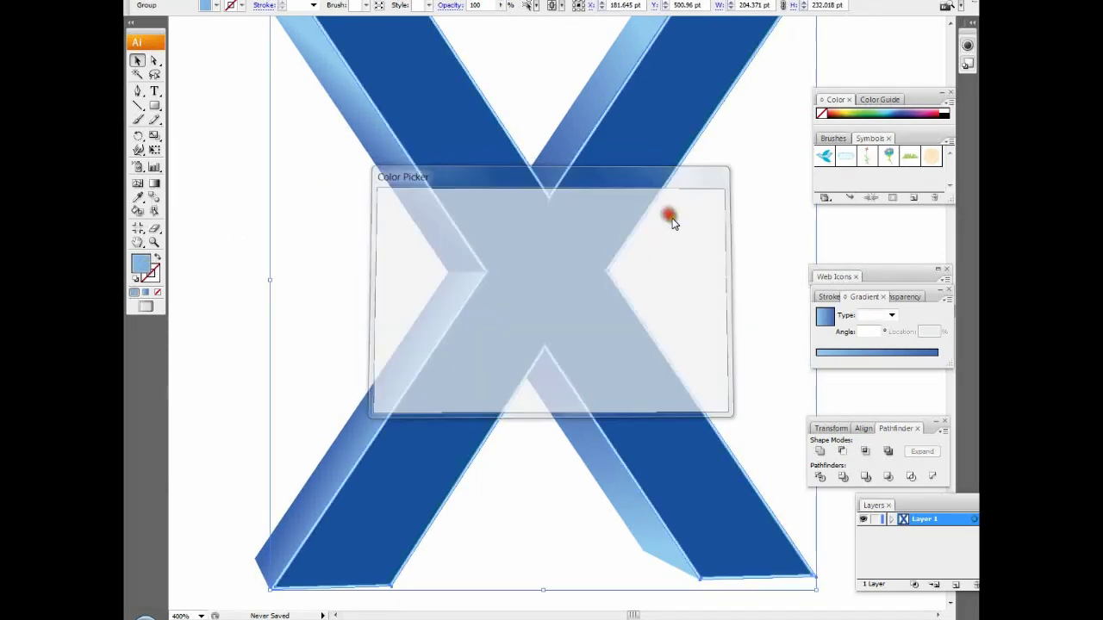
Try a light-blue gradient on the face, then revert to a solid blue fill.
{"action": "left_click", "coordinate": [155, 186]}
{"action": "left_click", "coordinate": [146, 292]}
{"action": "double_click", "coordinate": [140, 263]}
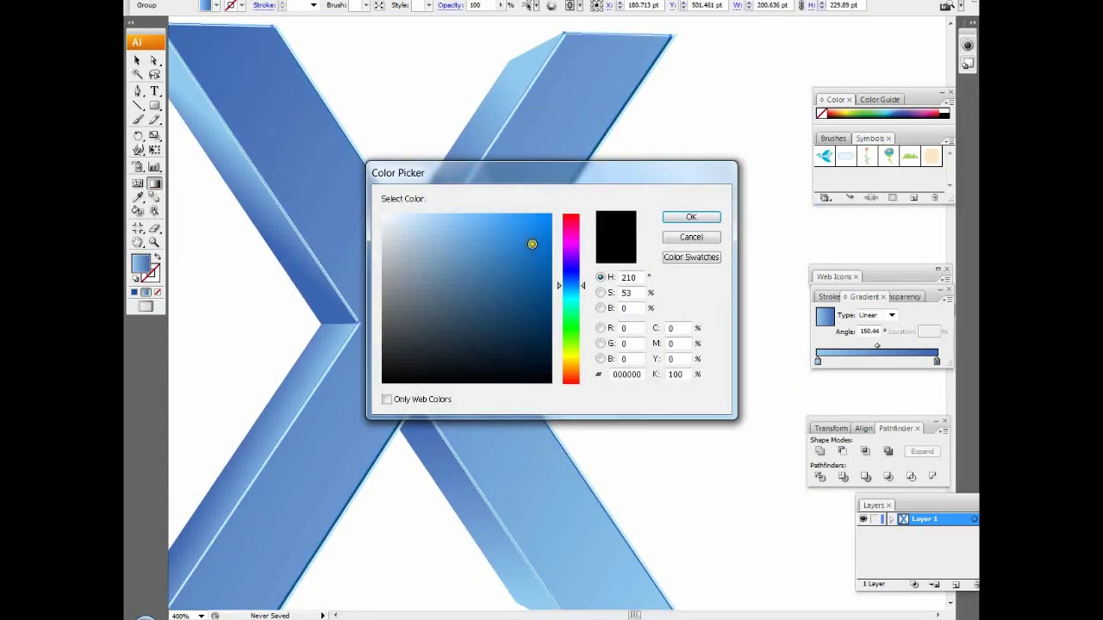
{"action": "left_click", "coordinate": [690, 220]}
{"action": "key", "text": "v"}
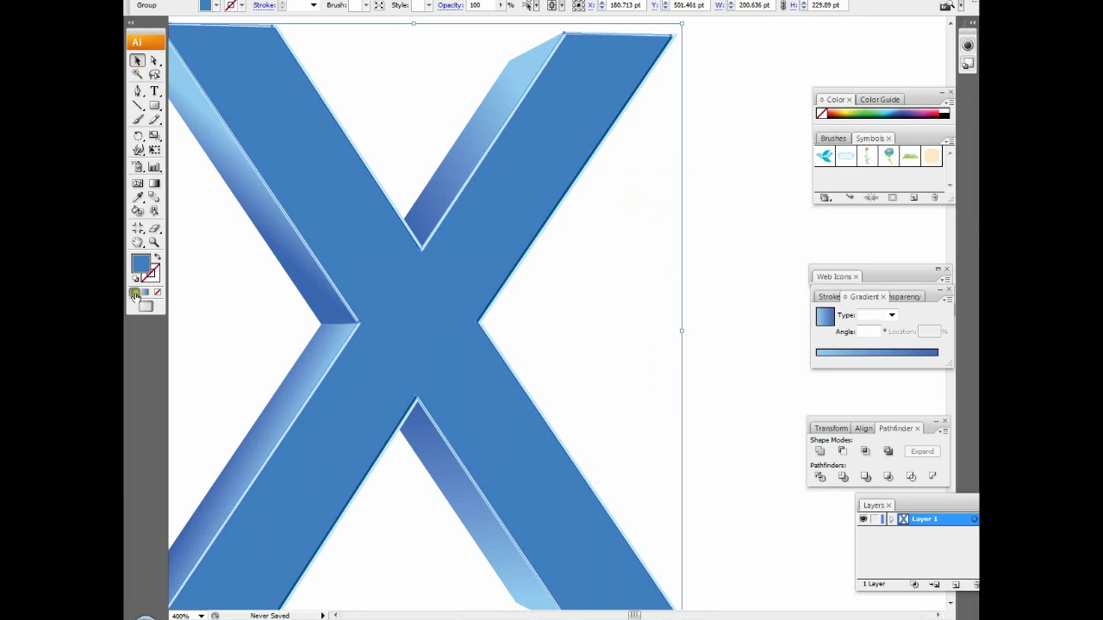
Try a deeper, more saturated blue for the fill, then undo it.
{"action": "double_click", "coordinate": [140, 262]}
{"action": "left_click", "coordinate": [690, 217]}
{"action": "double_click", "coordinate": [141, 263]}
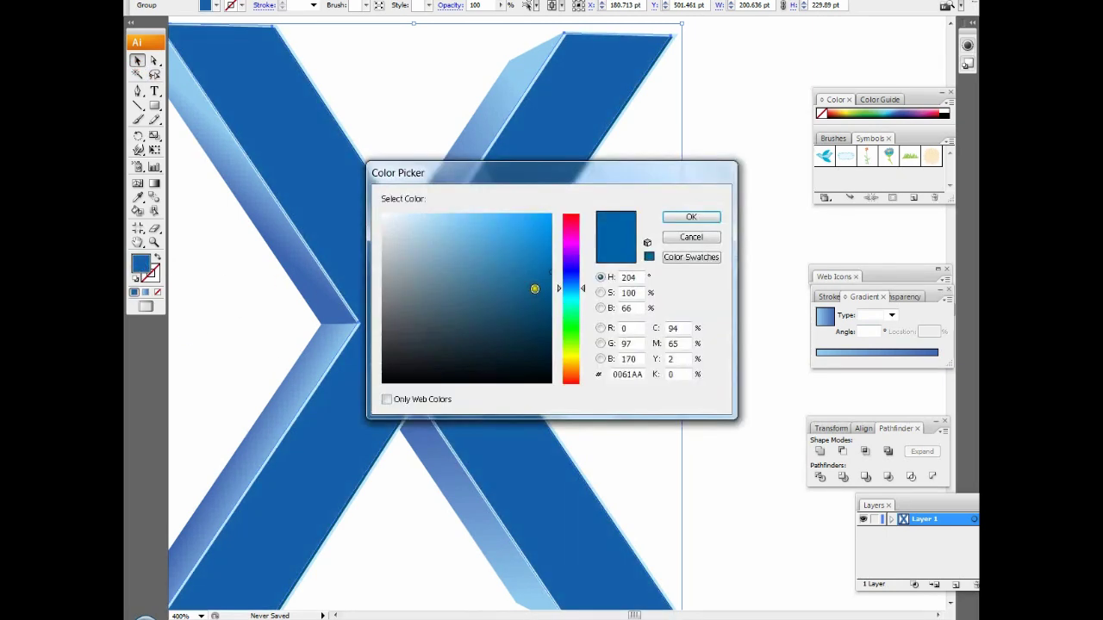
{"action": "left_click_drag", "start_coordinate": [535, 289], "coordinate": [539, 296]}
{"action": "left_click", "coordinate": [580, 281]}
{"action": "left_click_drag", "start_coordinate": [536, 218], "coordinate": [535, 238]}
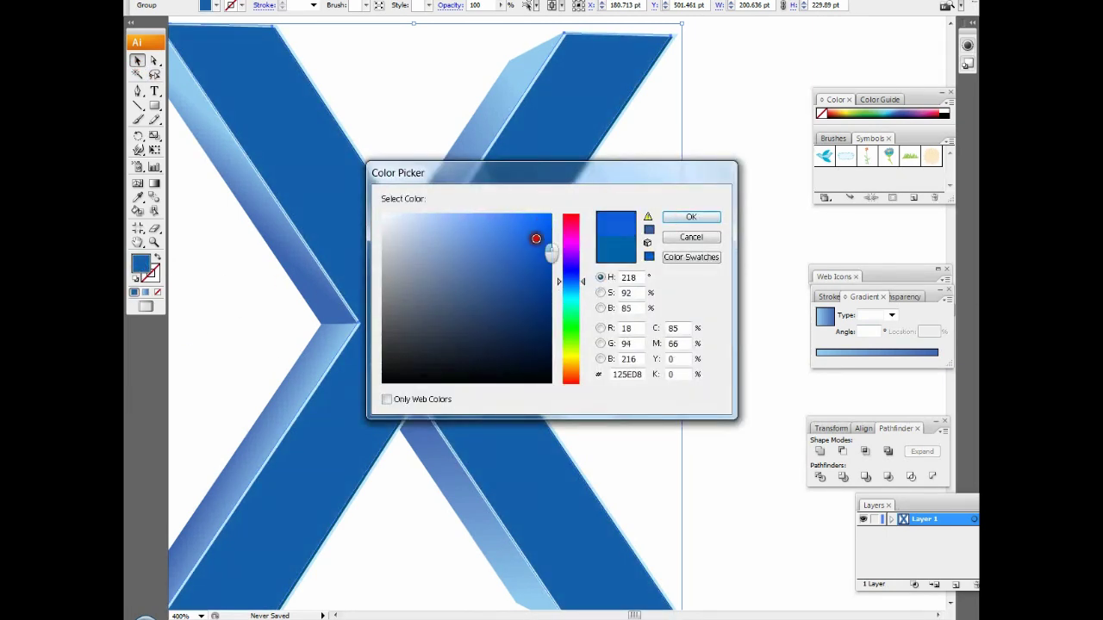
{"action": "left_click", "coordinate": [691, 217]}
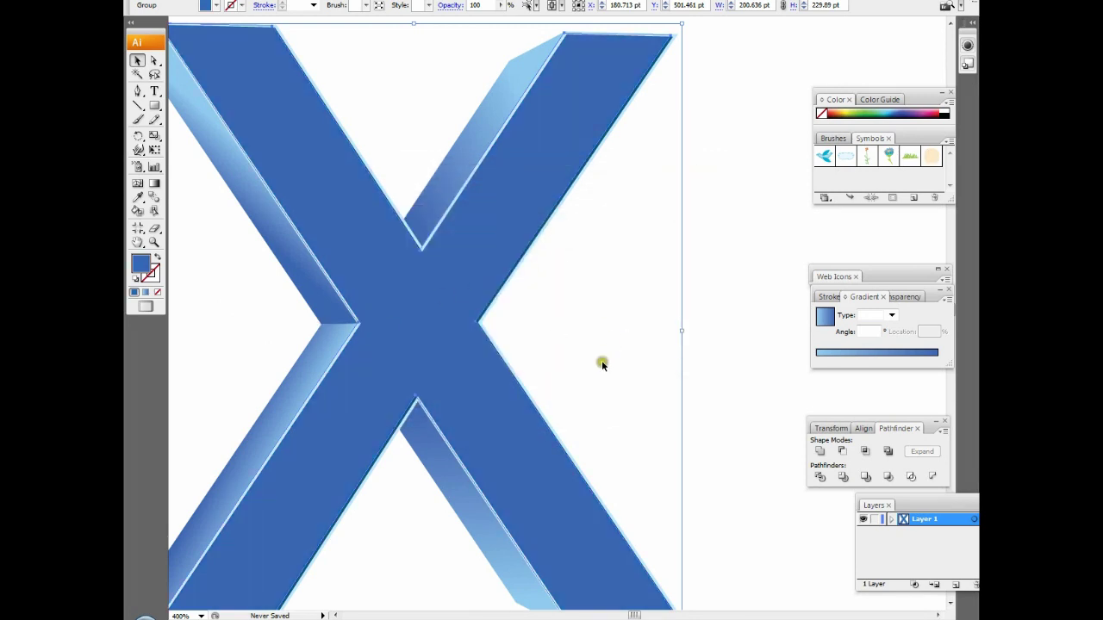
{"action": "key", "text": "ctrl+z"}
Settle the front face on a lighter medium blue and reselect the X.
{"action": "double_click", "coordinate": [140, 263]}
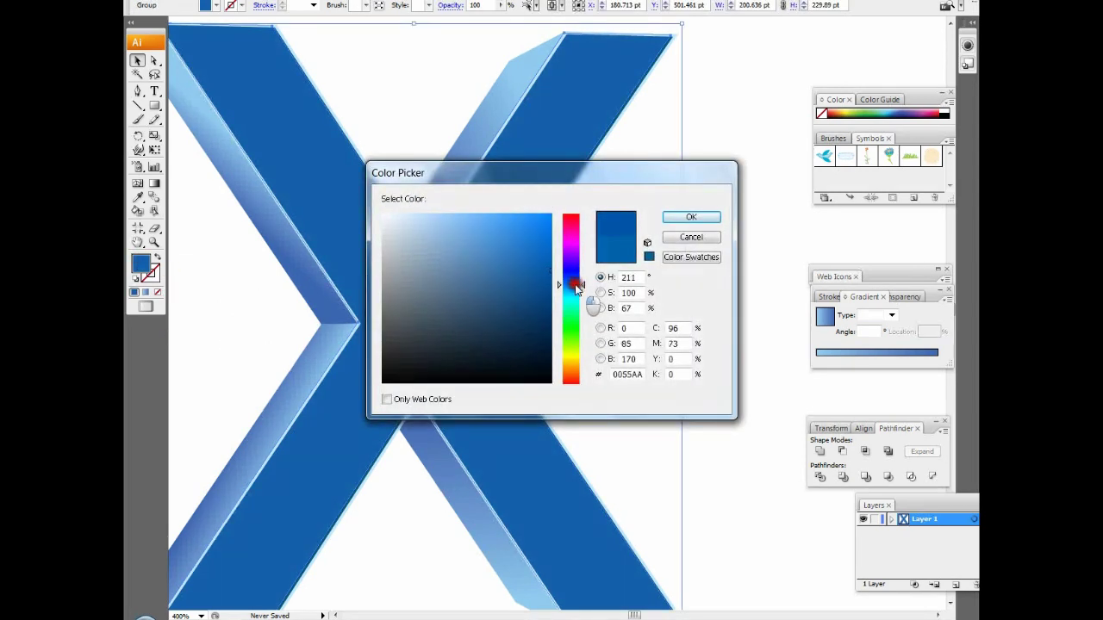
{"action": "left_click", "coordinate": [501, 256]}
{"action": "left_click", "coordinate": [691, 217]}
{"action": "left_click", "coordinate": [710, 210]}
{"action": "key", "text": "ctrl+minus"}
{"action": "key", "text": "ctrl+minus"}
{"action": "key", "text": "ctrl+minus"}
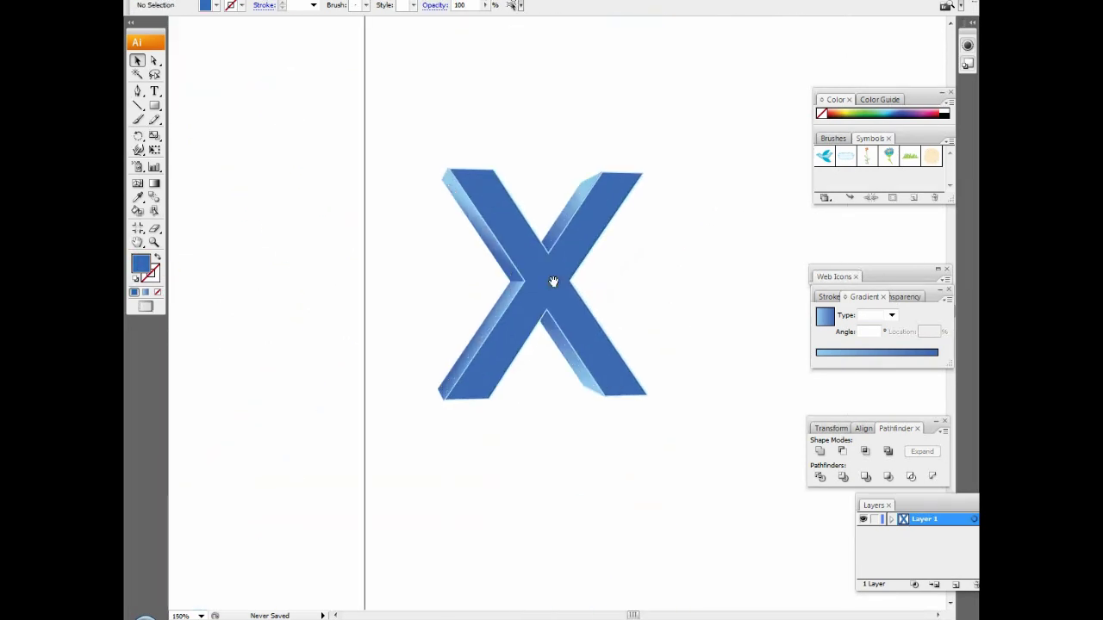
{"action": "left_click", "coordinate": [515, 291]}
{"action": "key", "text": "ctrl+plus"}
{"action": "key", "text": "ctrl+plus"}
{"action": "key", "text": "ctrl+plus"}
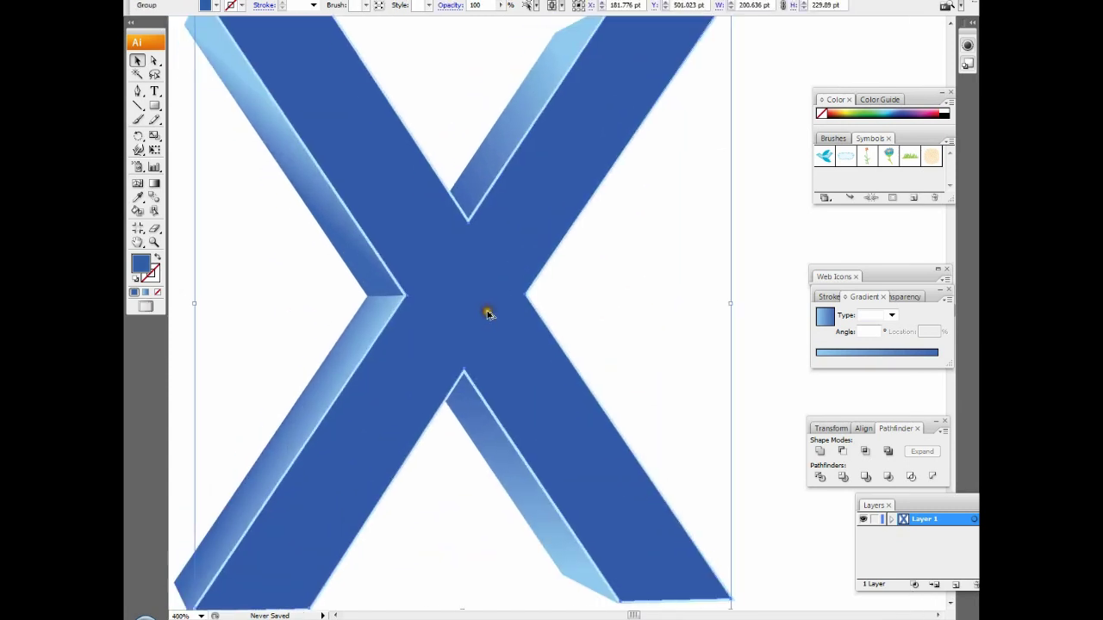
Place a flat copy of the X up and to the right of the 3D X.
{"action": "key", "text": "ctrl+minus"}
{"action": "left_click_drag", "start_coordinate": [447, 291], "coordinate": [558, 319]}
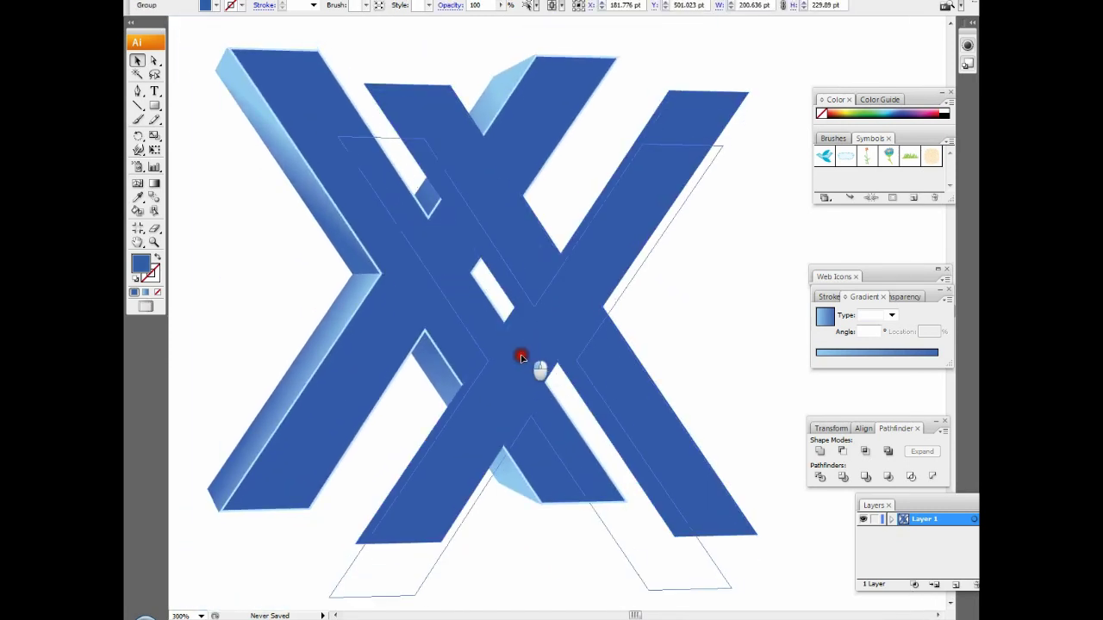
{"action": "scroll", "coordinate": [557, 314], "scroll_direction": "down", "scroll_amount": 1}
{"action": "key", "text": "ctrl+minus"}
{"action": "key", "text": "ctrl+minus"}
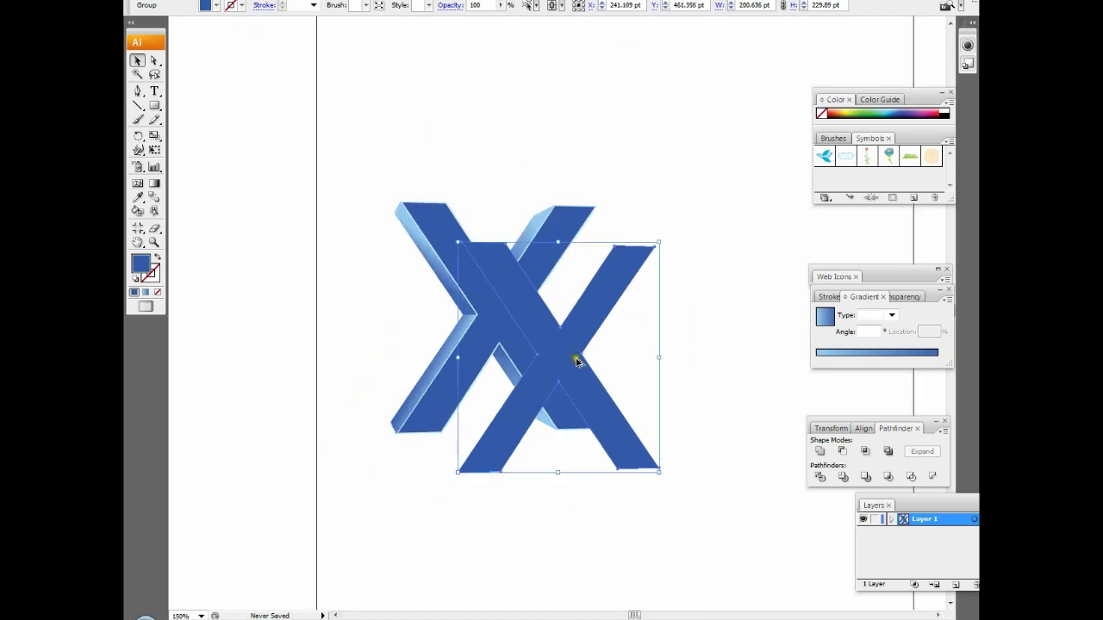
{"action": "left_click_drag", "start_coordinate": [645, 385], "coordinate": [689, 273]}
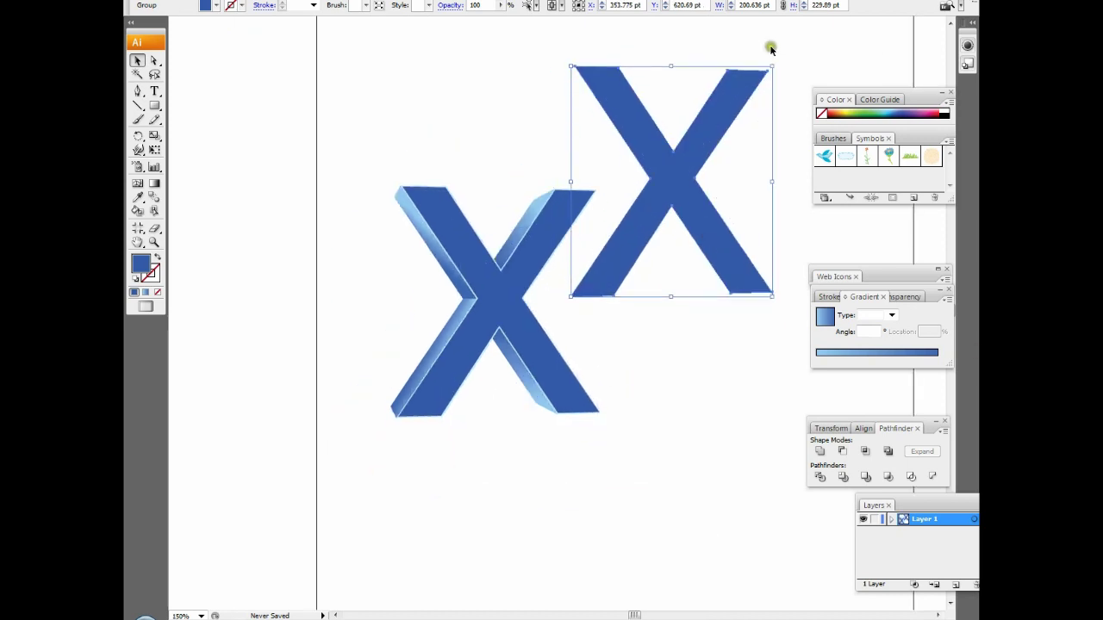
Draw a seven-point cutting polygon over the copied X with the Pen tool.
{"action": "left_click", "coordinate": [138, 90]}
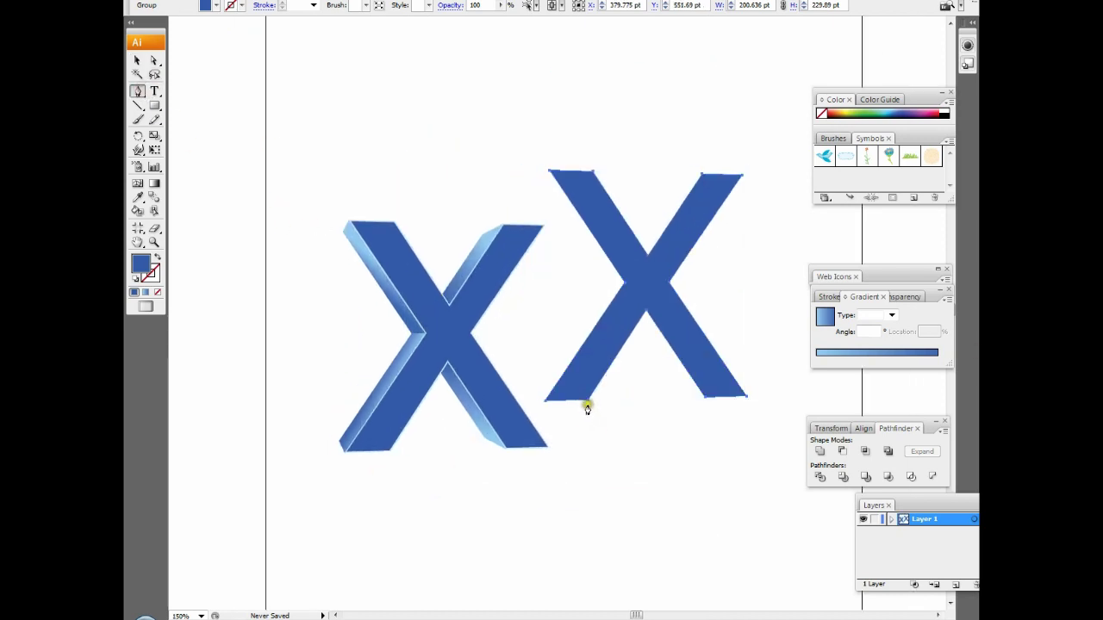
{"action": "left_click", "coordinate": [587, 404]}
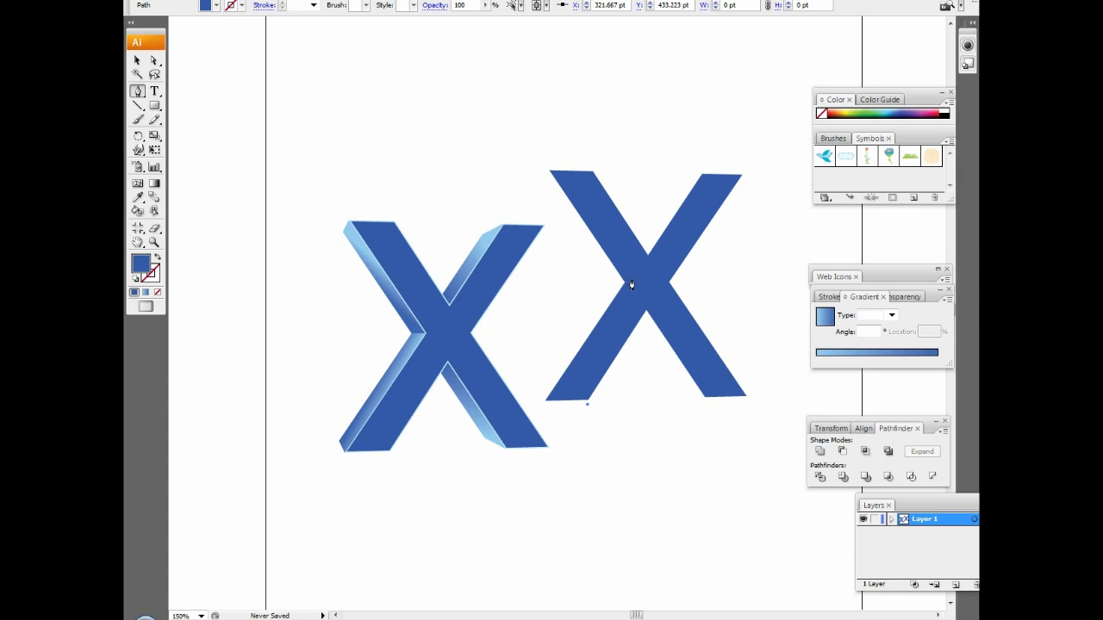
{"action": "left_click", "coordinate": [632, 281]}
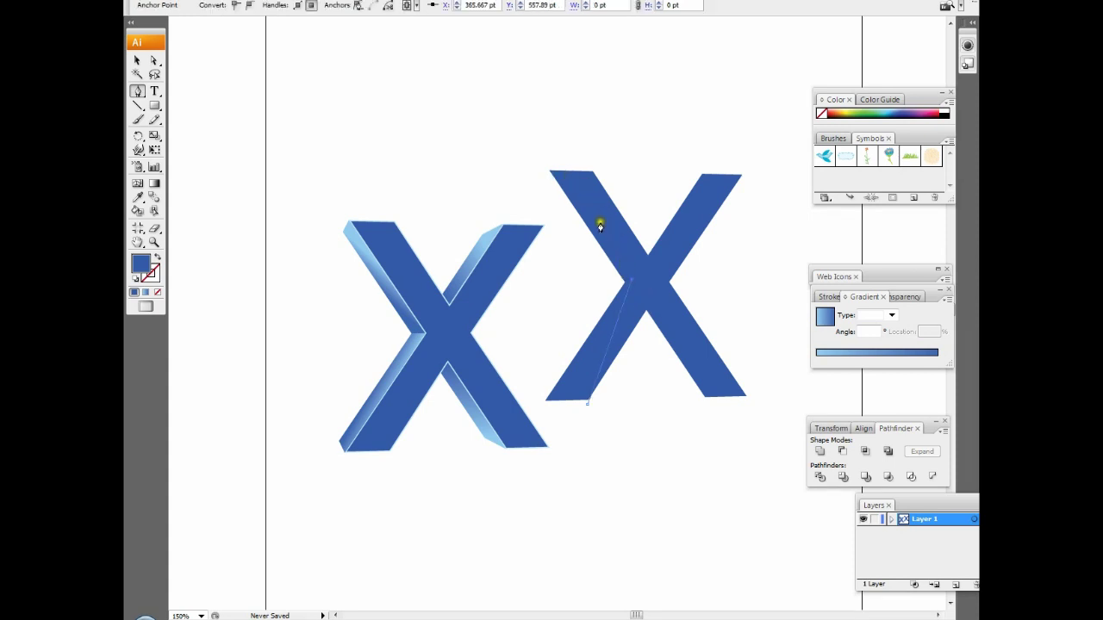
{"action": "left_click", "coordinate": [549, 170]}
{"action": "left_click", "coordinate": [626, 67]}
{"action": "left_click", "coordinate": [774, 97]}
{"action": "left_click", "coordinate": [793, 284]}
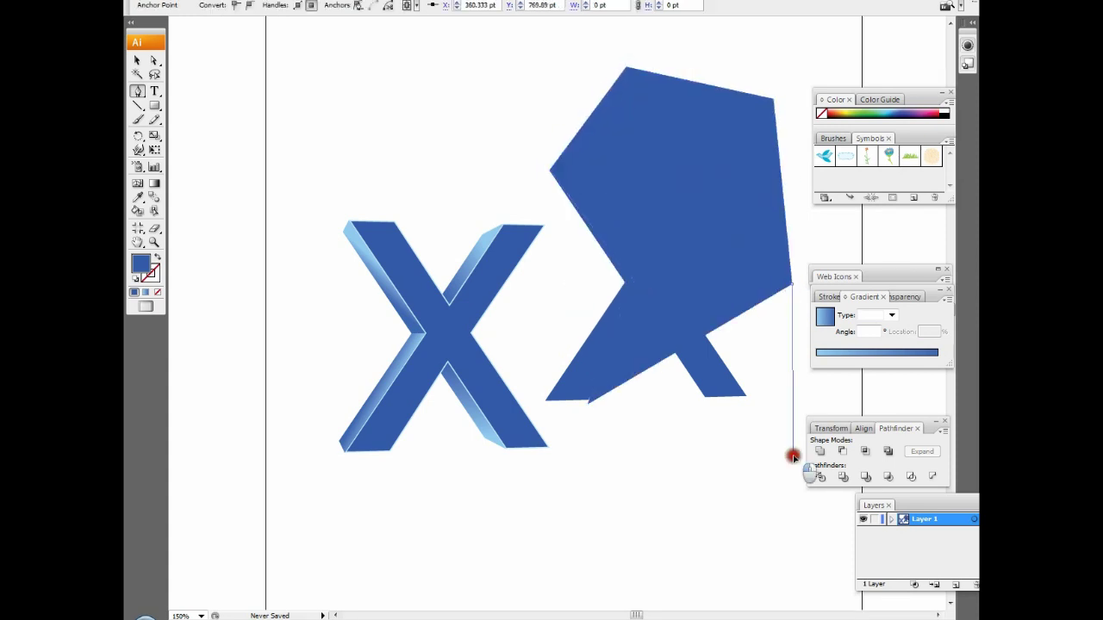
{"action": "left_click", "coordinate": [793, 455]}
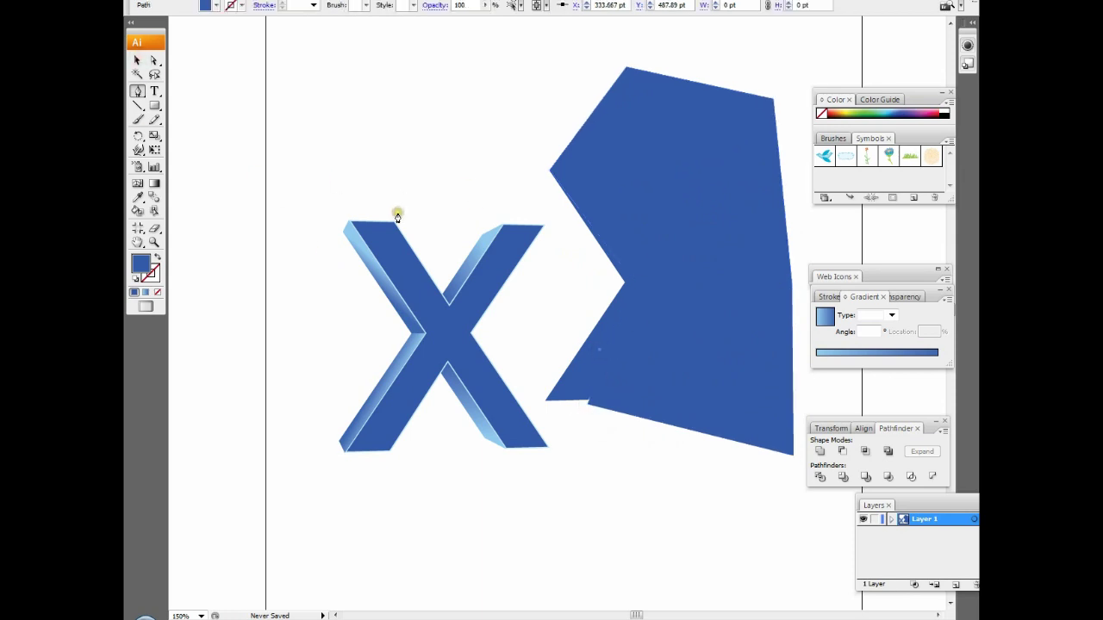
Subtract the polygon from the X copy with Minus Front, then Expand Appearance.
{"action": "key", "text": "v"}
{"action": "left_click", "coordinate": [675, 372]}
{"action": "left_click", "coordinate": [770, 343], "text": "shift"}
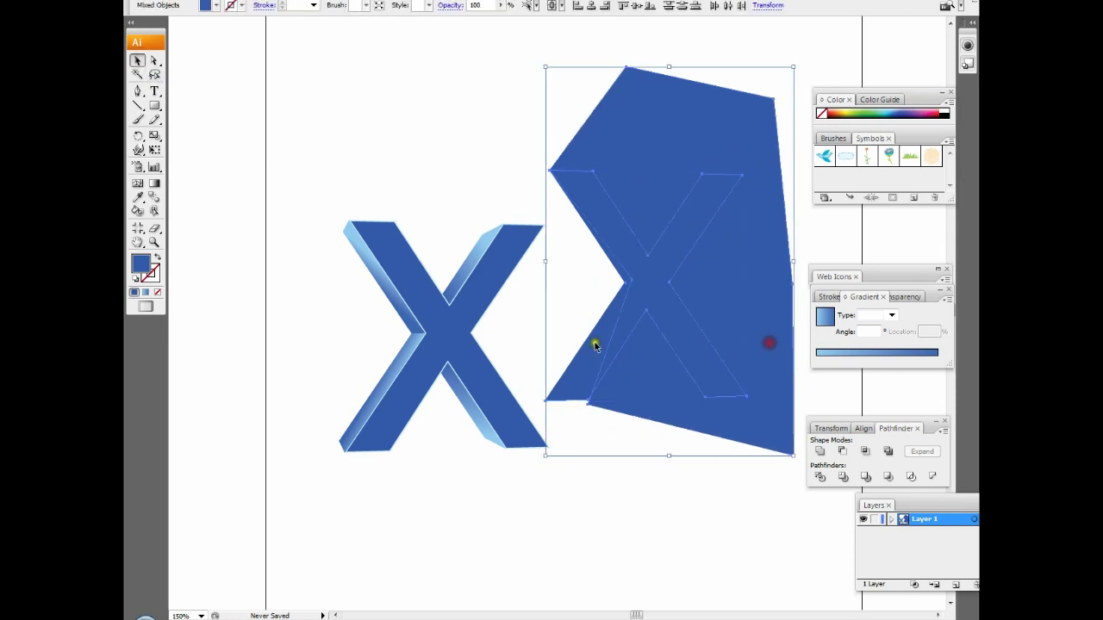
{"action": "left_click", "coordinate": [843, 450]}
{"action": "left_click_drag", "start_coordinate": [598, 372], "coordinate": [620, 365]}
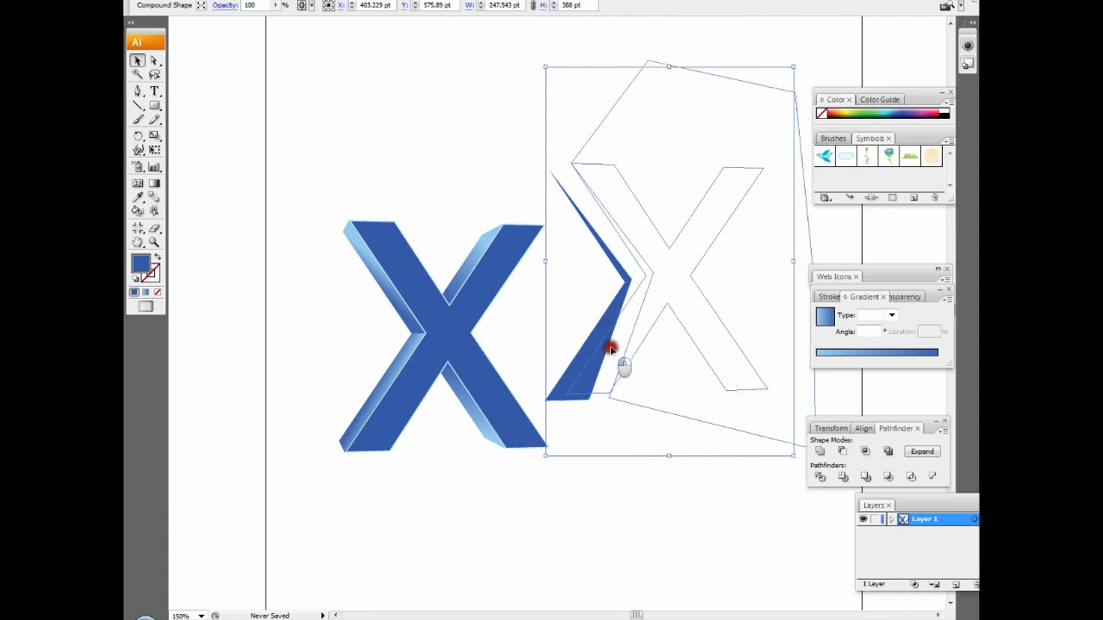
{"action": "left_click", "coordinate": [211, 0]}
{"action": "left_click", "coordinate": [229, 155]}
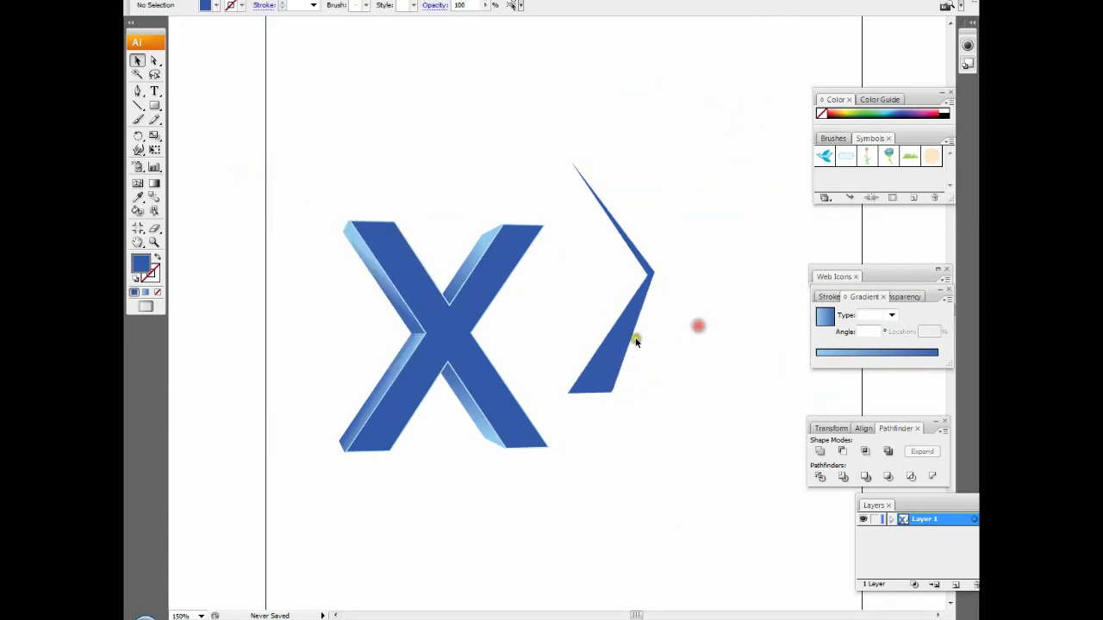
Fill the sliver white and place it along the X's left arm.
{"action": "double_click", "coordinate": [140, 264]}
{"action": "left_click_drag", "start_coordinate": [529, 230], "coordinate": [500, 198]}
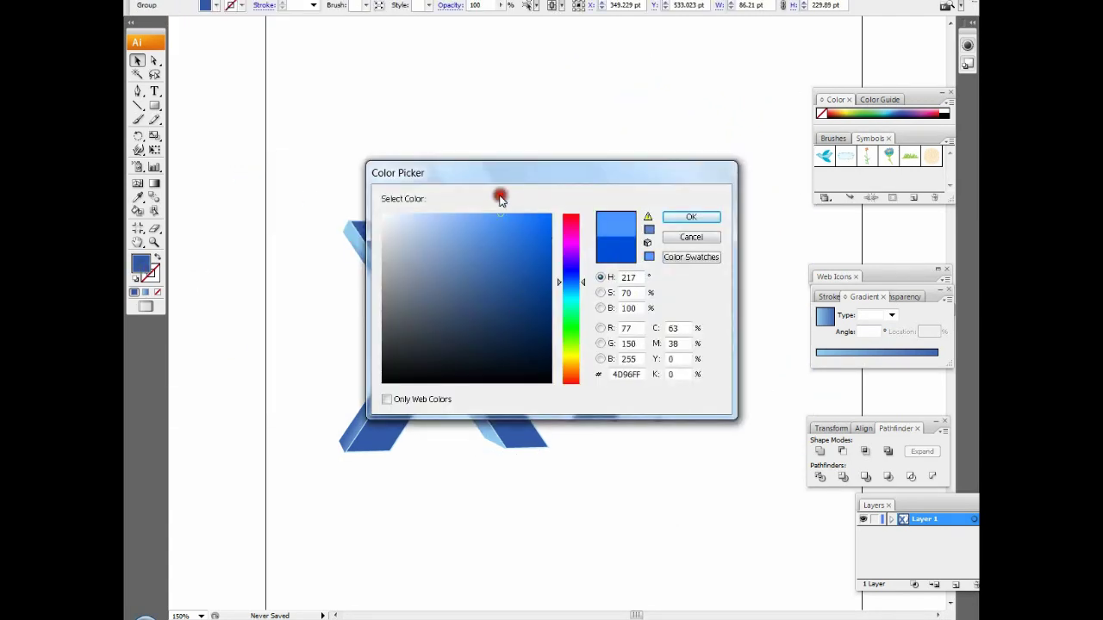
{"action": "left_click", "coordinate": [385, 215]}
{"action": "left_click", "coordinate": [670, 219]}
{"action": "left_click", "coordinate": [414, 353], "text": "ctrl"}
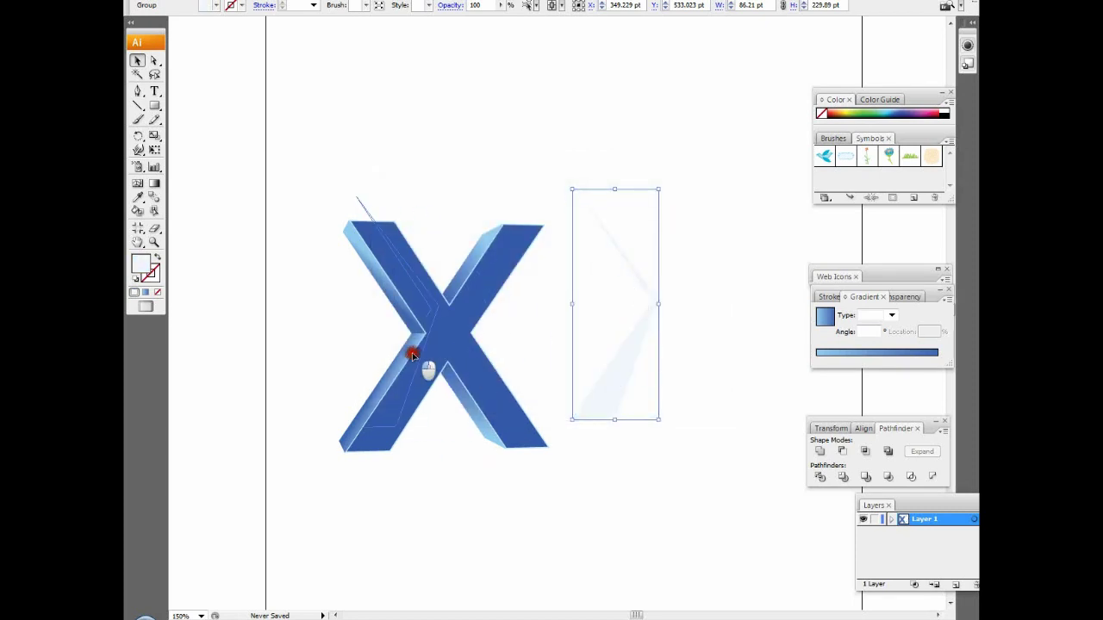
{"action": "left_click_drag", "start_coordinate": [431, 379], "coordinate": [498, 485]}
Give the sliver a near-white gradient fill at 38% opacity.
{"action": "left_click", "coordinate": [896, 354]}
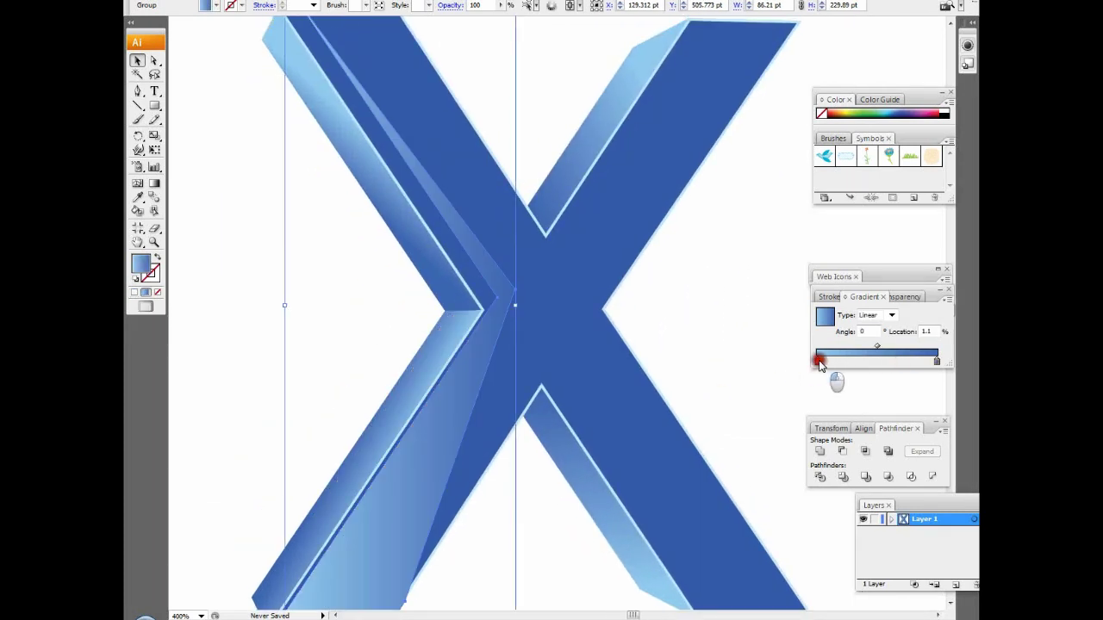
{"action": "double_click", "coordinate": [139, 263]}
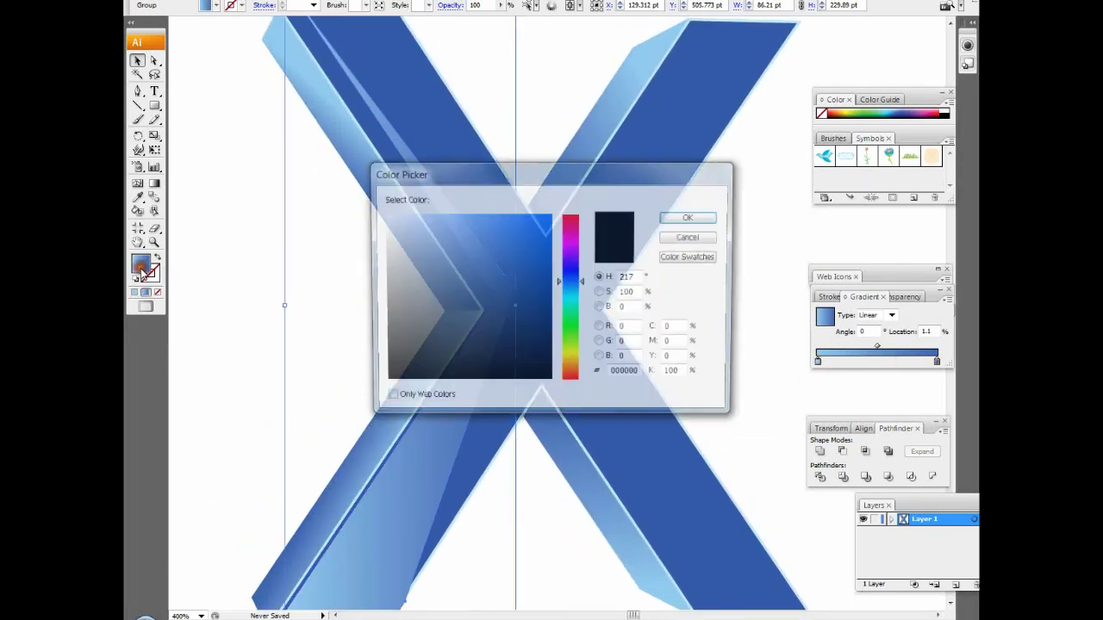
{"action": "left_click_drag", "start_coordinate": [402, 219], "coordinate": [398, 198]}
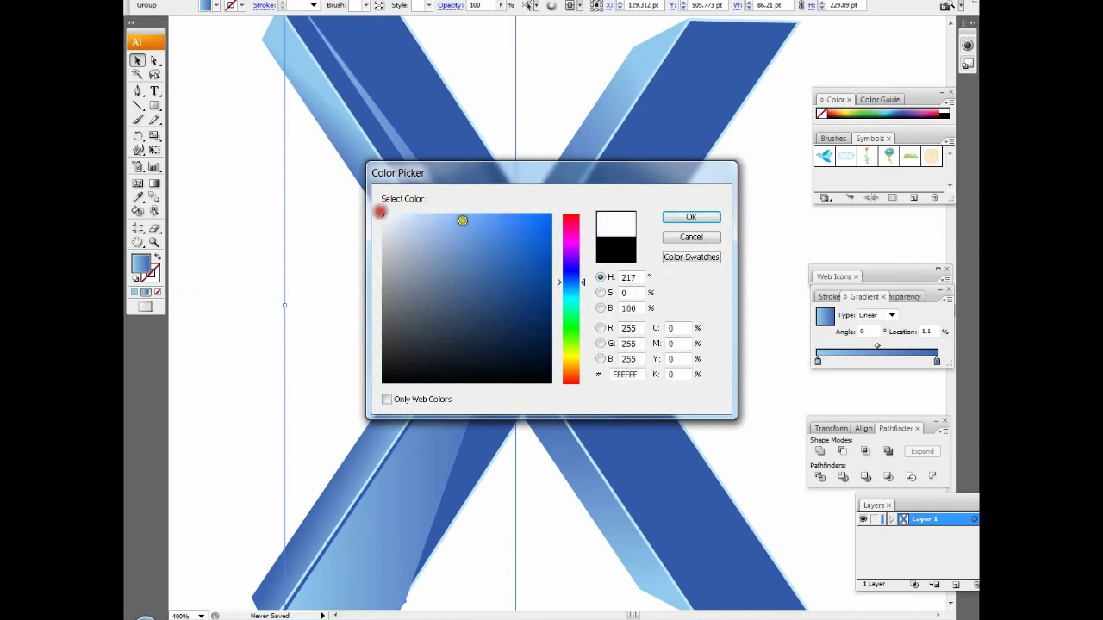
{"action": "left_click", "coordinate": [692, 216]}
{"action": "left_click", "coordinate": [901, 297]}
{"action": "left_click_drag", "start_coordinate": [935, 313], "coordinate": [895, 330]}
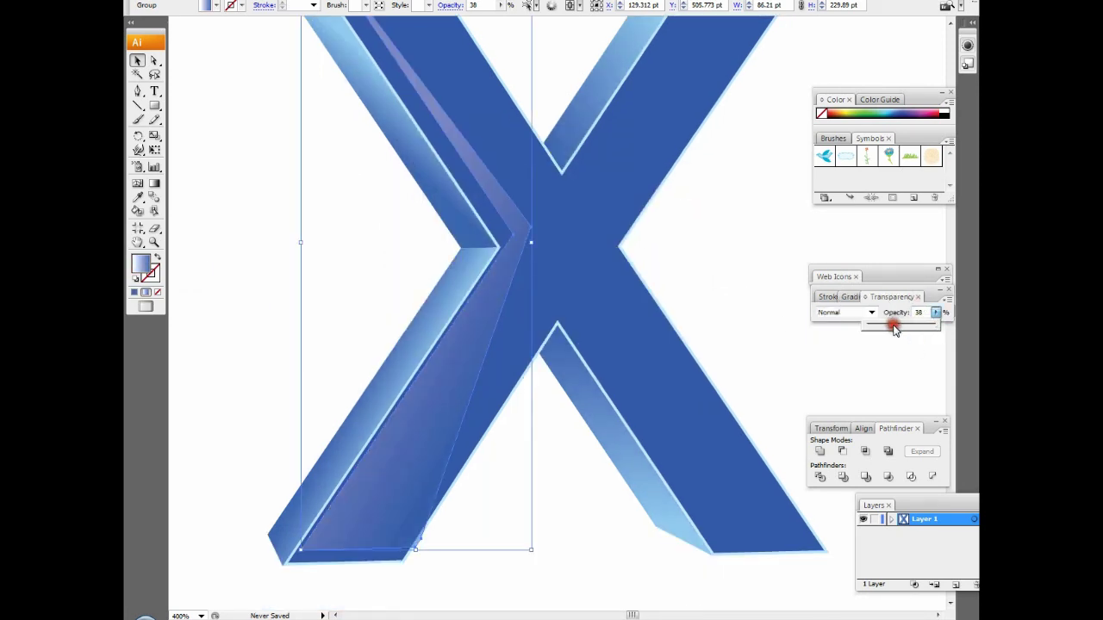
{"action": "left_click", "coordinate": [214, 314]}
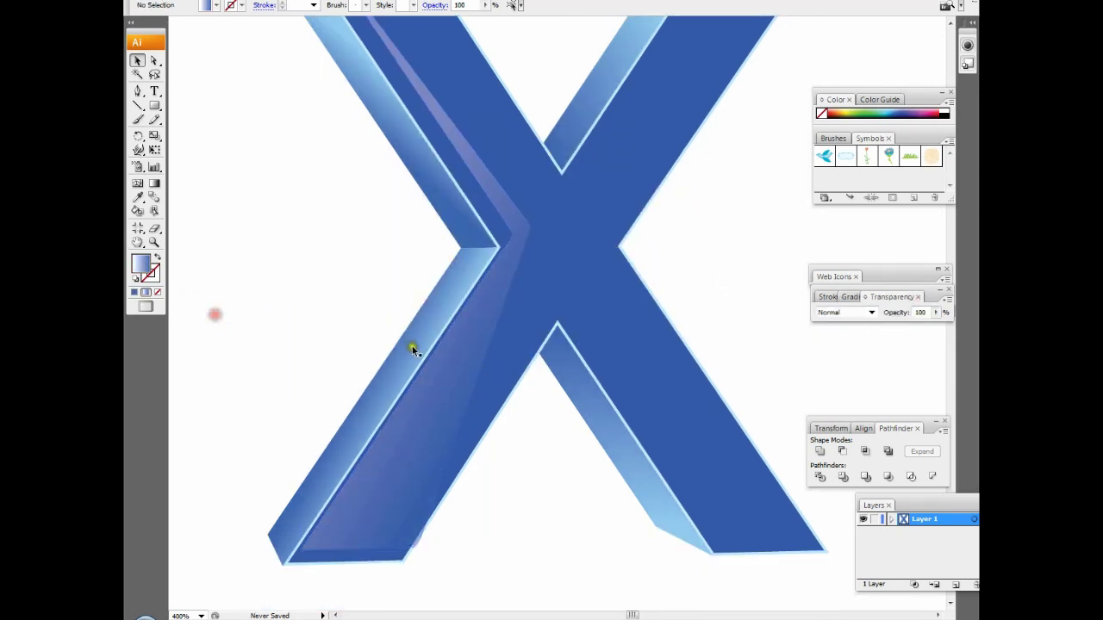
Recolour the sliver's gradient stops to a very light blue.
{"action": "left_click", "coordinate": [454, 381]}
{"action": "key", "text": "ctrl+minus"}
{"action": "left_click", "coordinate": [534, 271]}
{"action": "key", "text": "ctrl+plus"}
{"action": "left_click", "coordinate": [486, 256]}
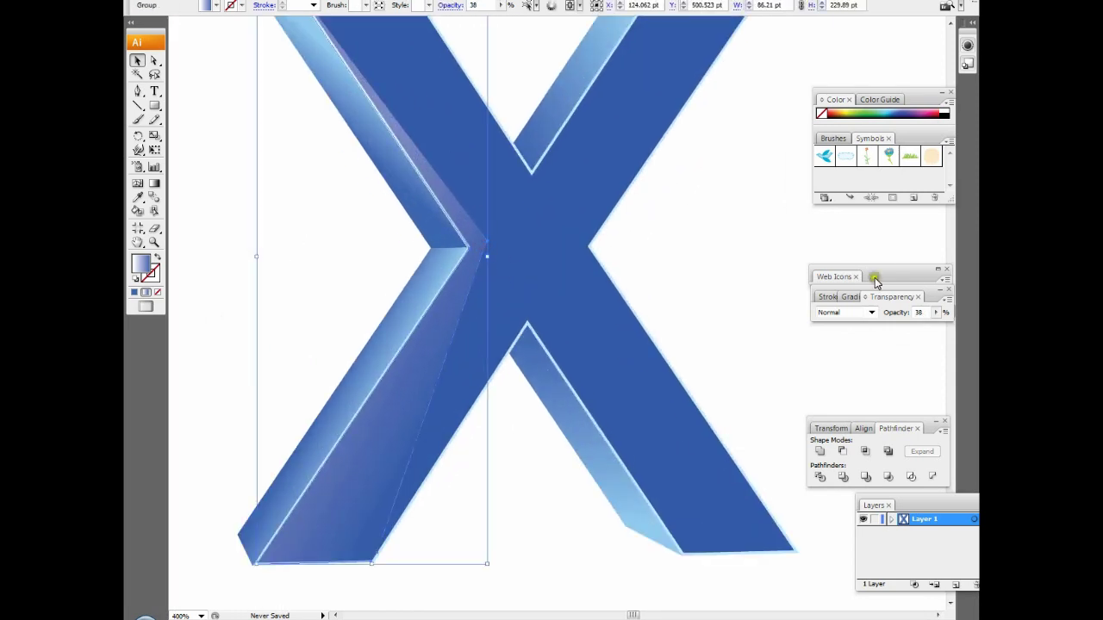
{"action": "left_click", "coordinate": [848, 296]}
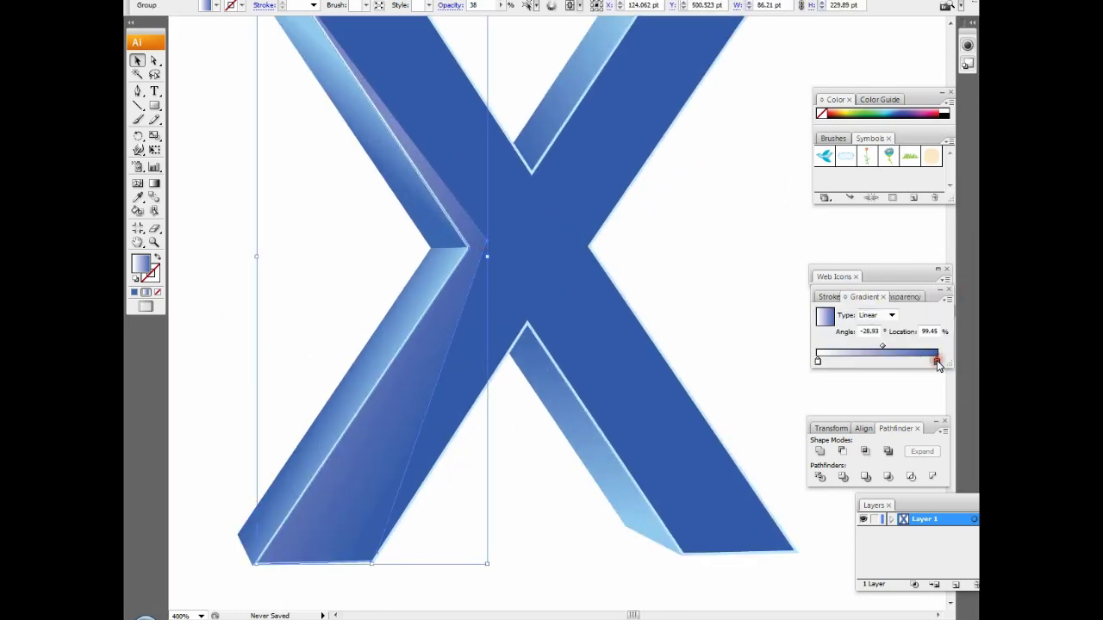
{"action": "double_click", "coordinate": [139, 264]}
{"action": "left_click", "coordinate": [405, 216]}
{"action": "left_click", "coordinate": [400, 213]}
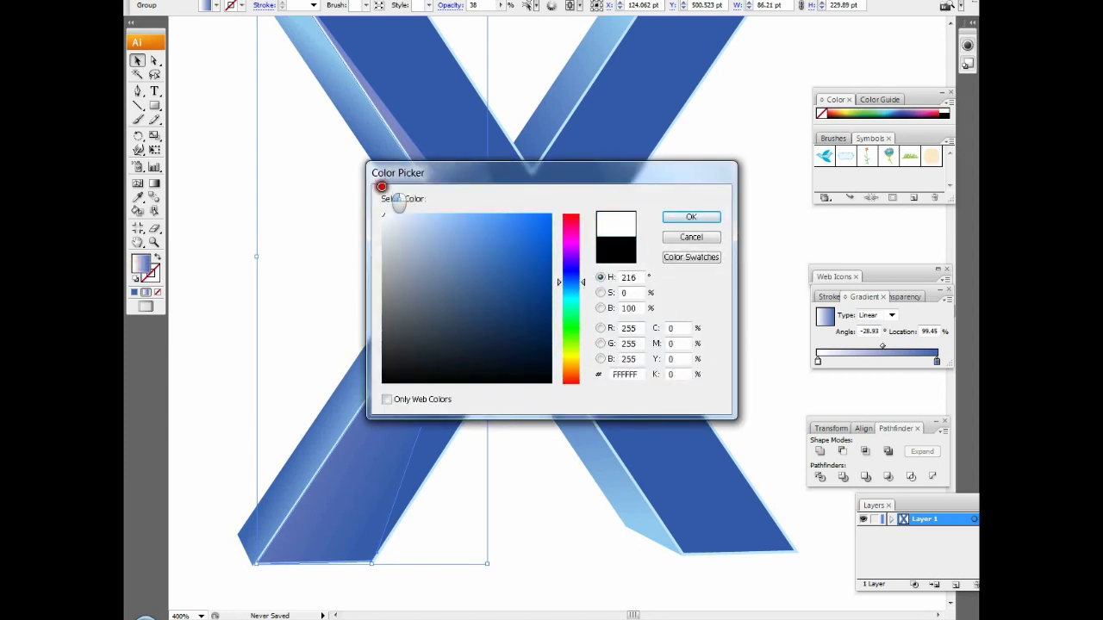
{"action": "left_click", "coordinate": [687, 218]}
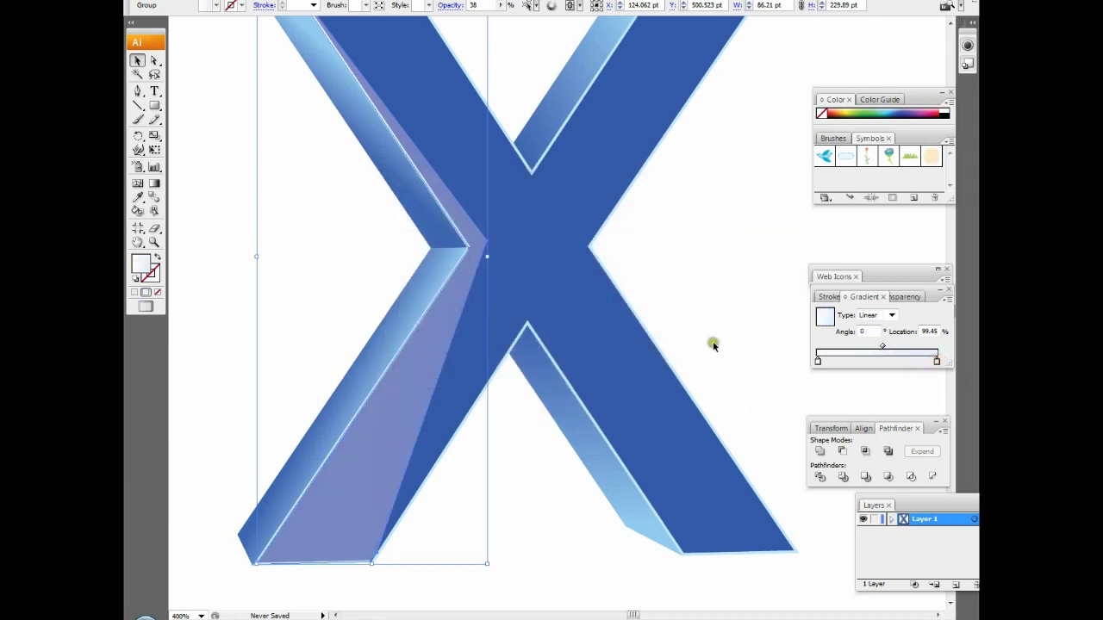
{"action": "double_click", "coordinate": [141, 263]}
{"action": "left_click", "coordinate": [697, 216]}
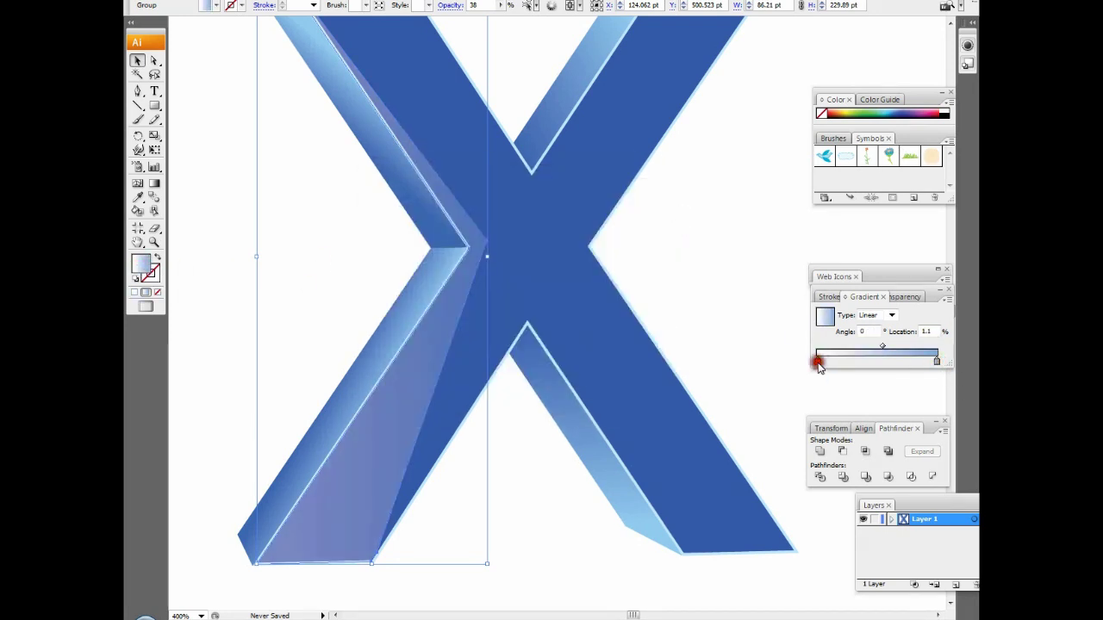
Set the first gradient stop to near-white and refit the view on the X.
{"action": "double_click", "coordinate": [142, 265]}
{"action": "left_click", "coordinate": [370, 210]}
{"action": "left_click", "coordinate": [702, 216]}
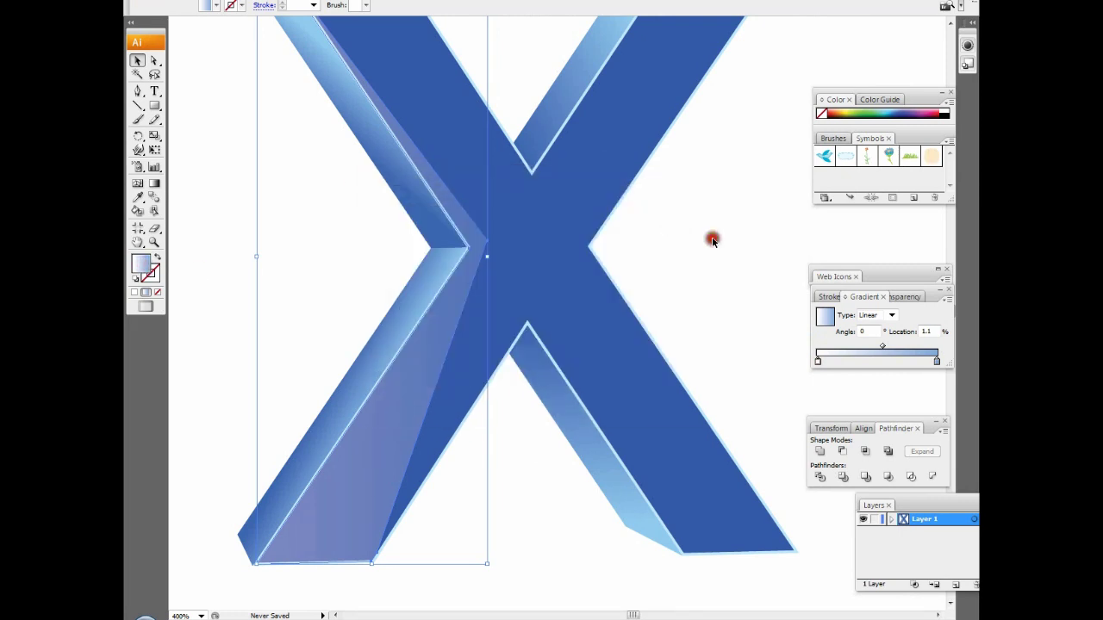
{"action": "key", "text": "ctrl+shift+a"}
{"action": "key", "text": "ctrl+1"}
{"action": "key", "text": "ctrl+plus"}
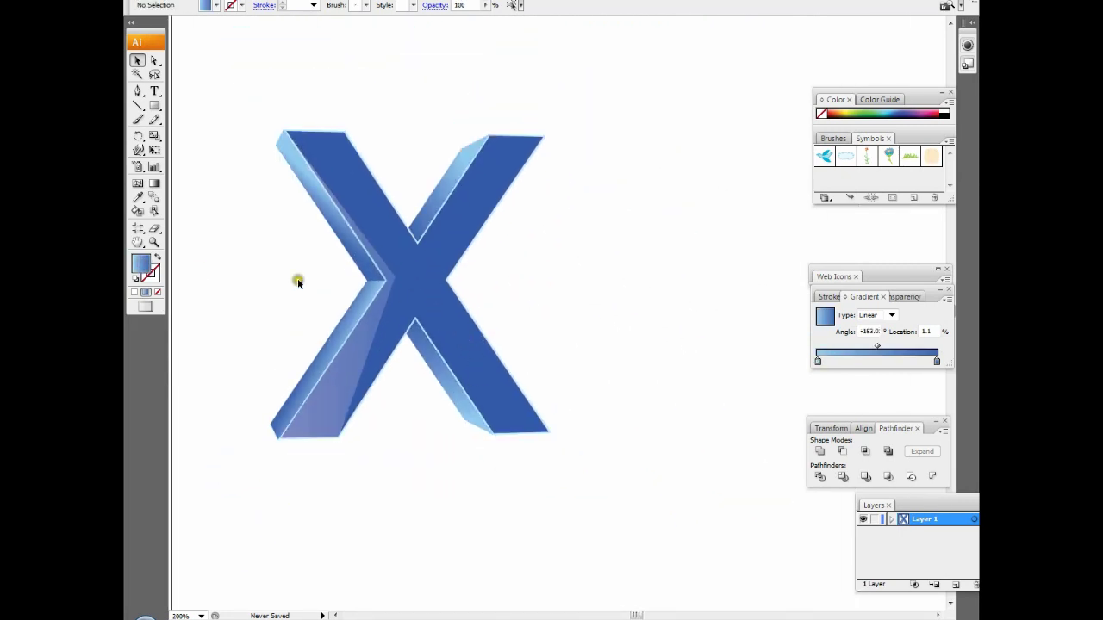
Draw a triangular highlight shape on the inner edge of the upper-right arm.
{"action": "left_click", "coordinate": [138, 92]}
{"action": "key", "text": "ctrl+plus"}
{"action": "key", "text": "ctrl+plus"}
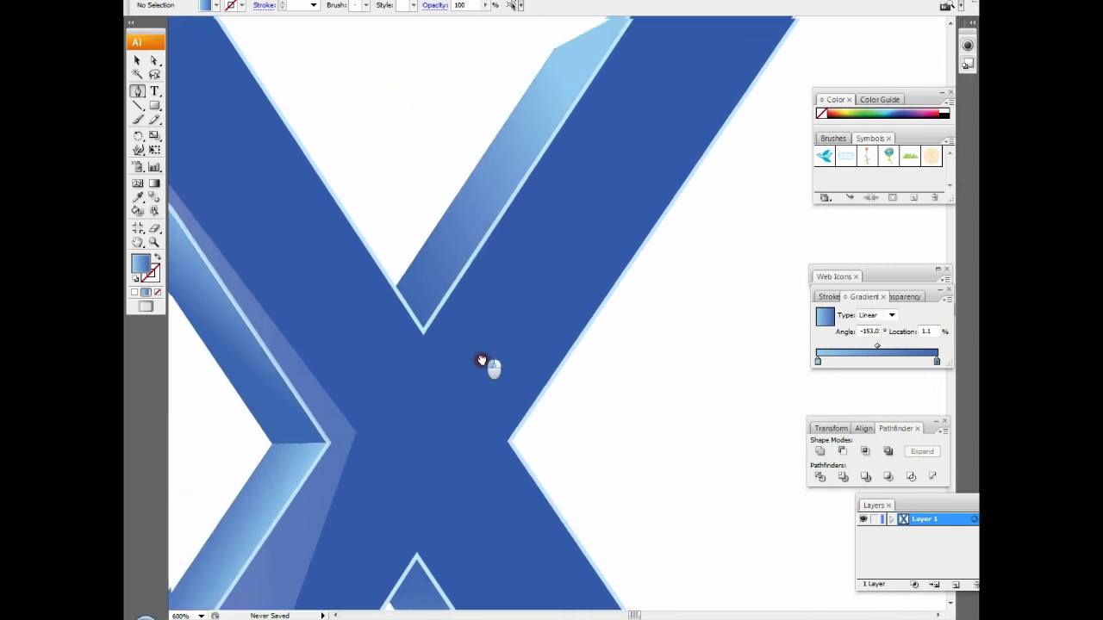
{"action": "key", "text": "ctrl+plus"}
{"action": "left_click", "coordinate": [567, 152]}
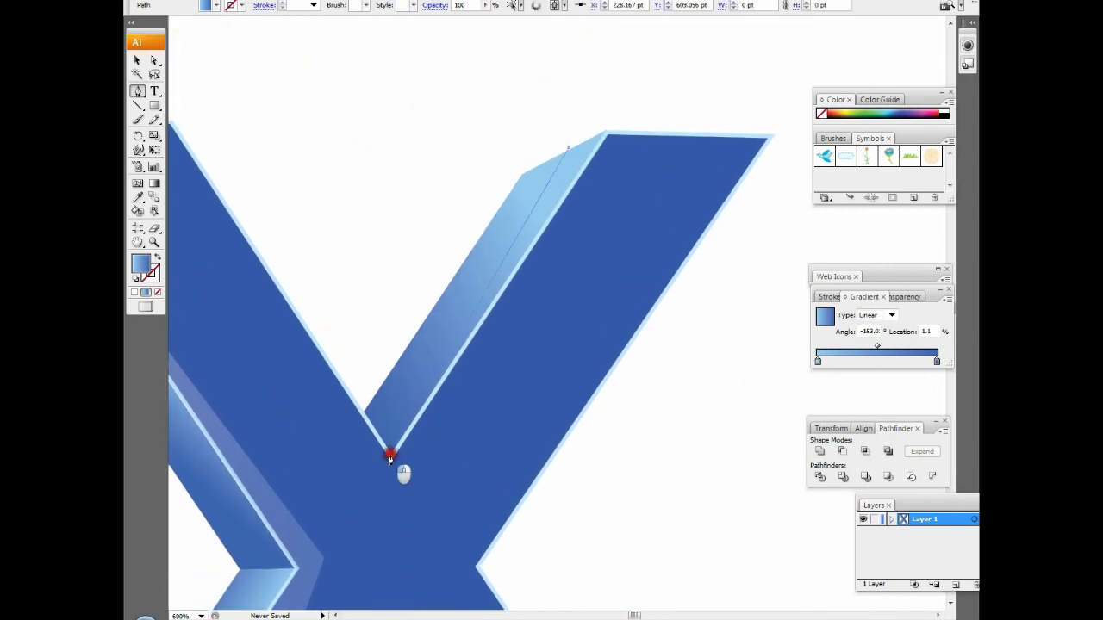
{"action": "left_click", "coordinate": [608, 133]}
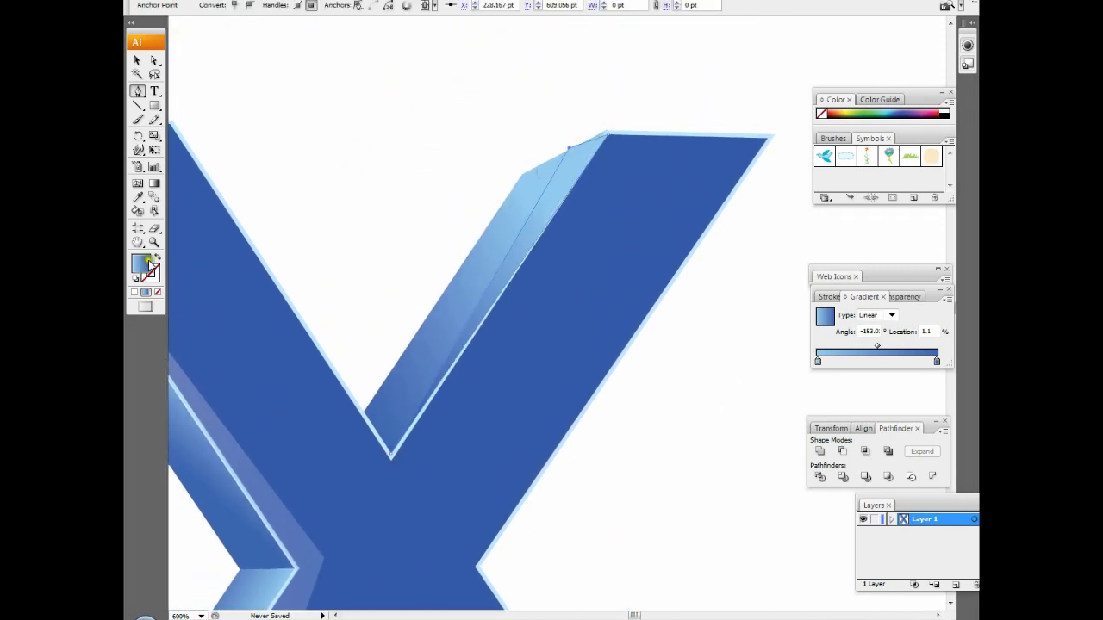
{"action": "left_click", "coordinate": [133, 293]}
Fill the highlight shape with a very light blue.
{"action": "key", "text": "v"}
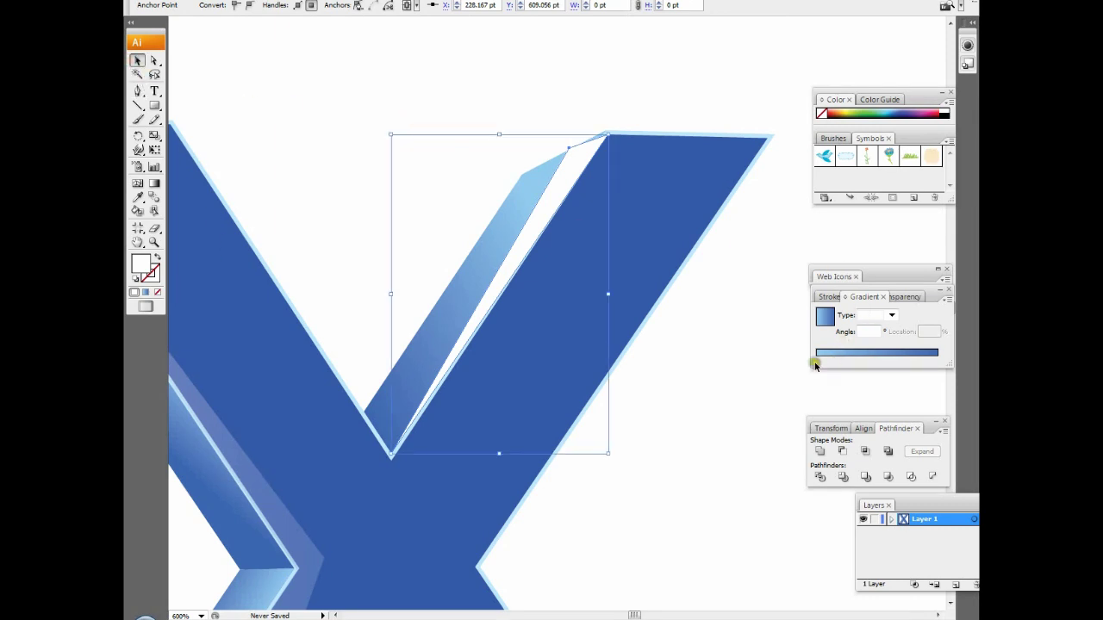
{"action": "double_click", "coordinate": [140, 265]}
{"action": "left_click", "coordinate": [692, 237]}
{"action": "double_click", "coordinate": [141, 265]}
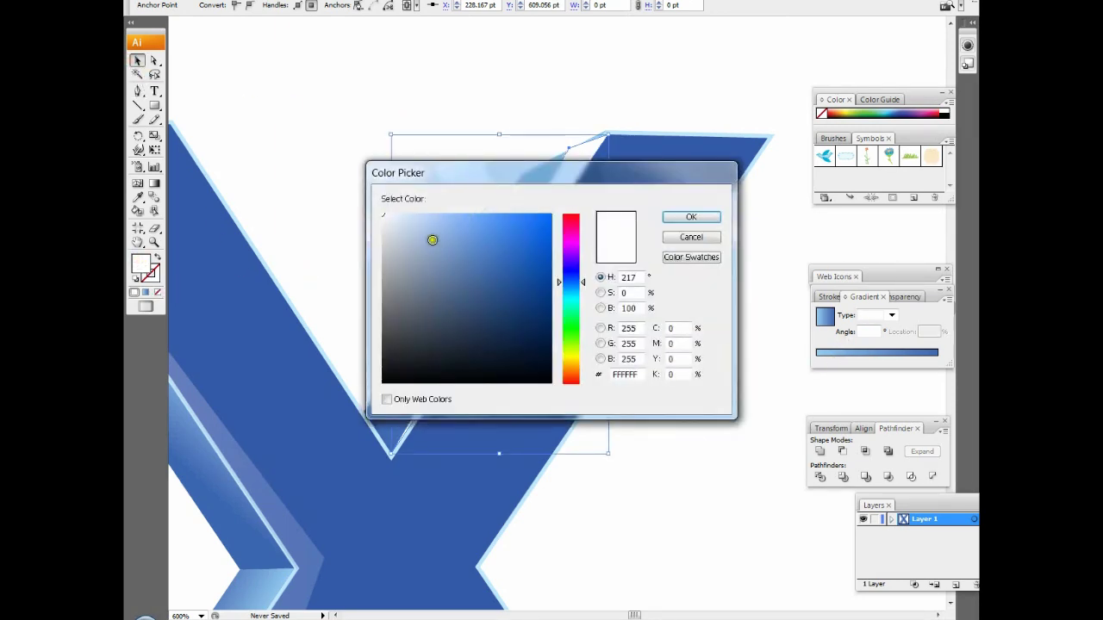
{"action": "left_click", "coordinate": [404, 214]}
{"action": "left_click", "coordinate": [663, 221]}
Lower the highlight strip's opacity to 35%.
{"action": "left_click", "coordinate": [898, 297]}
{"action": "left_click_drag", "start_coordinate": [930, 312], "coordinate": [888, 320]}
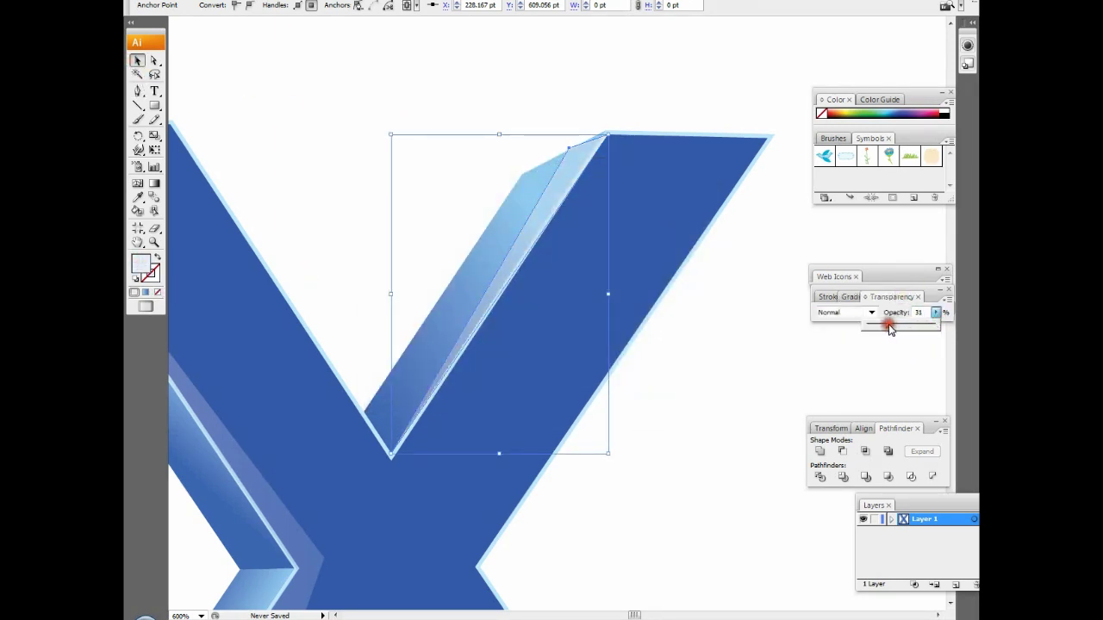
{"action": "left_click", "coordinate": [719, 106]}
{"action": "key", "text": "ctrl+0"}
{"action": "scroll", "coordinate": [534, 254], "scroll_direction": "up", "scroll_amount": 3}
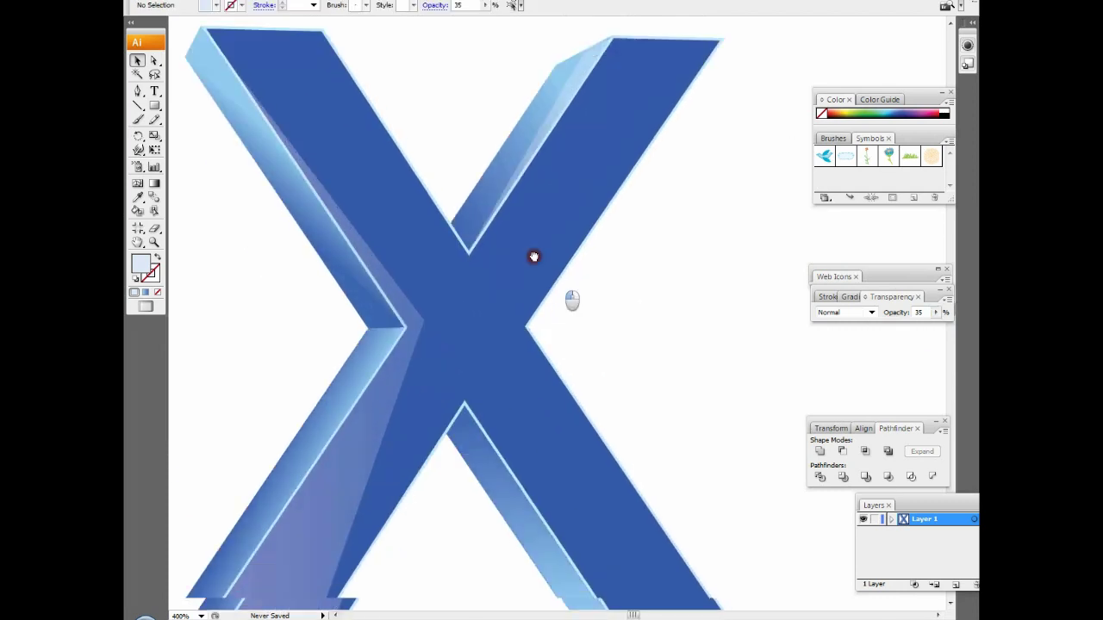
{"action": "scroll", "coordinate": [665, 507], "scroll_direction": "up", "scroll_amount": 3}
Draw a triangle on the lower-right arm with 52% opacity.
{"action": "left_click", "coordinate": [358, 163]}
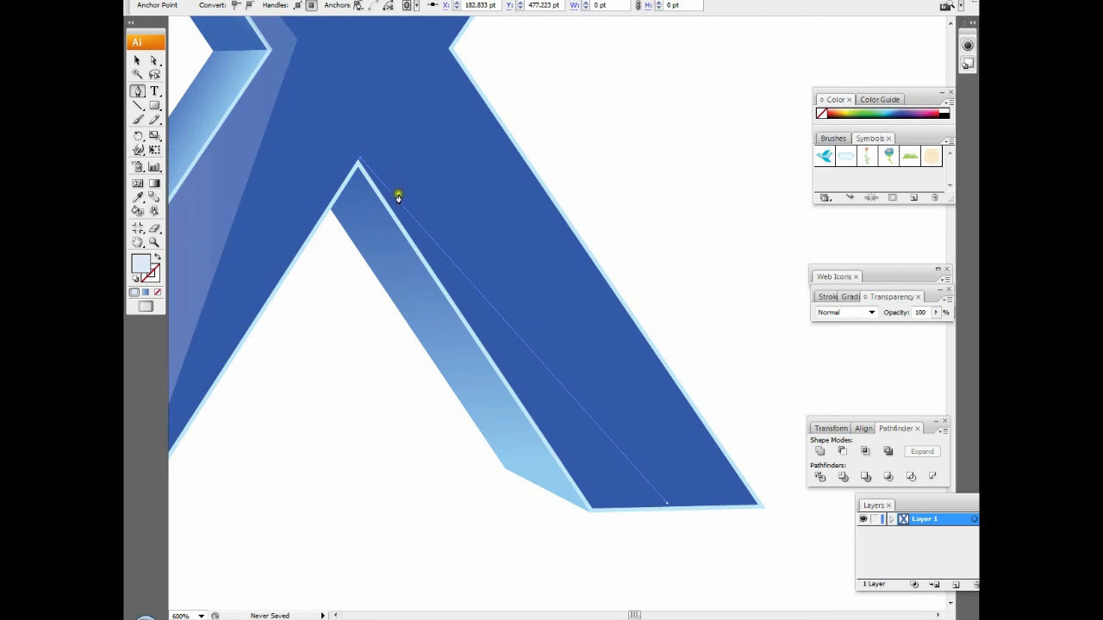
{"action": "left_click", "coordinate": [594, 509]}
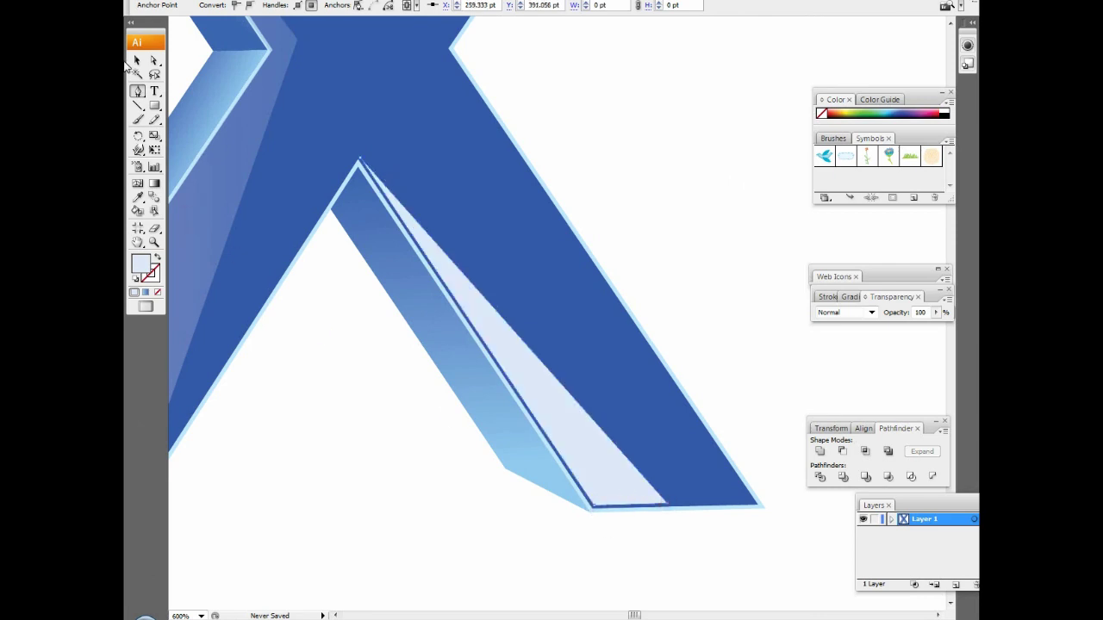
{"action": "left_click", "coordinate": [136, 60]}
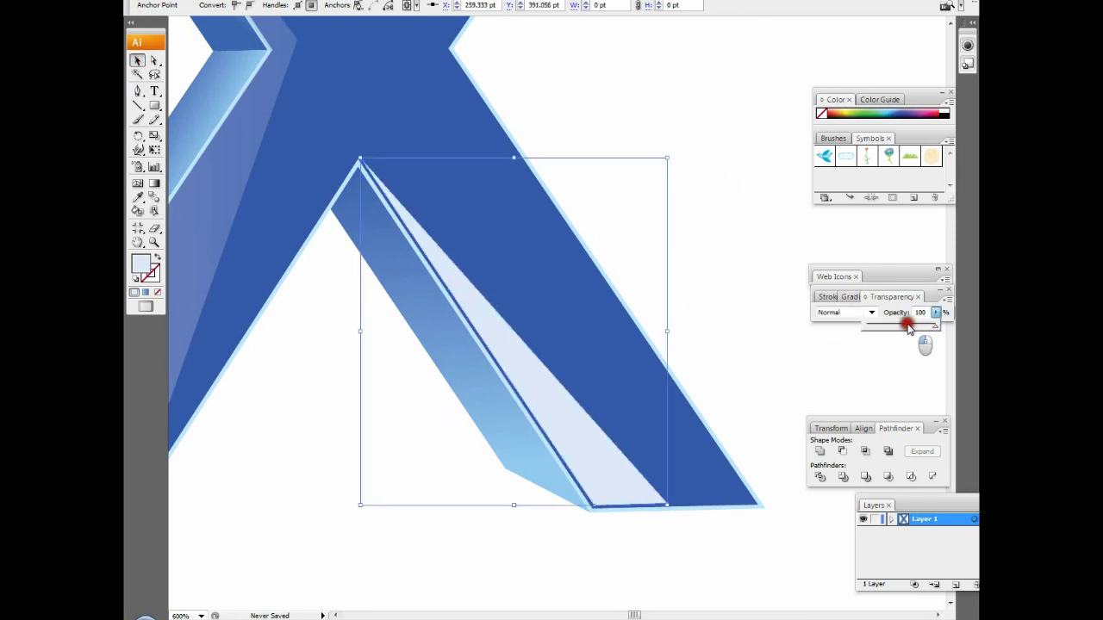
{"action": "left_click_drag", "start_coordinate": [917, 315], "coordinate": [902, 321]}
{"action": "left_click", "coordinate": [713, 266]}
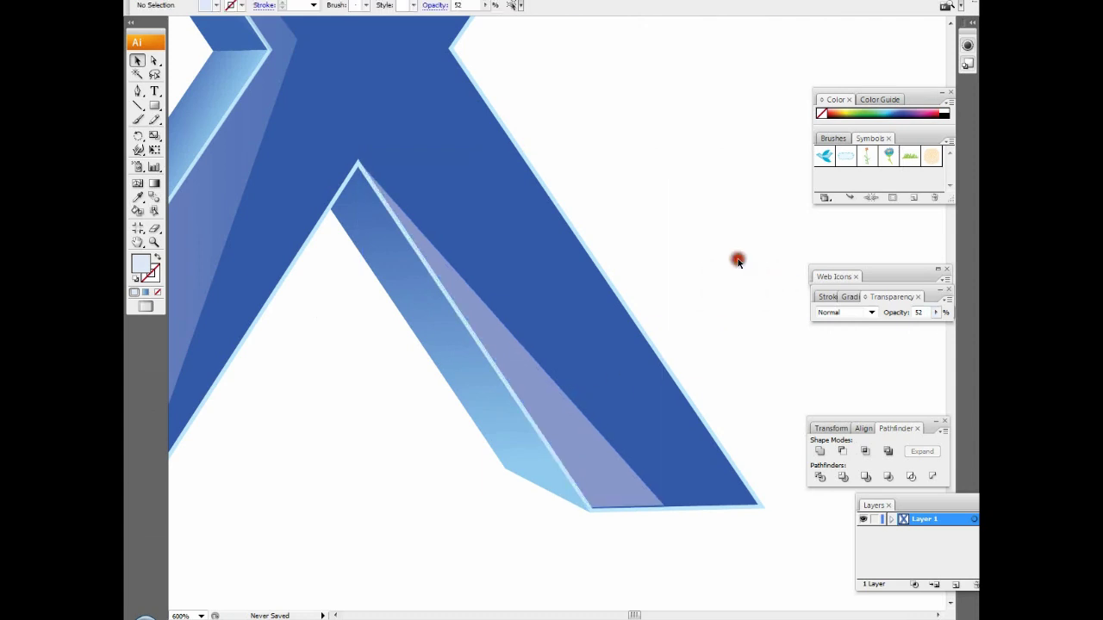
{"action": "scroll", "coordinate": [532, 369], "scroll_direction": "down", "scroll_amount": 2}
{"action": "mouse_move", "coordinate": [577, 396]}
{"action": "left_mouse_down"}
{"action": "mouse_move", "coordinate": [643, 356]}
{"action": "mouse_move", "coordinate": [683, 412]}
{"action": "left_mouse_up"}
Move the triangle's anchors with Direct Selection to fit the arm's corner.
{"action": "left_click", "coordinate": [153, 62]}
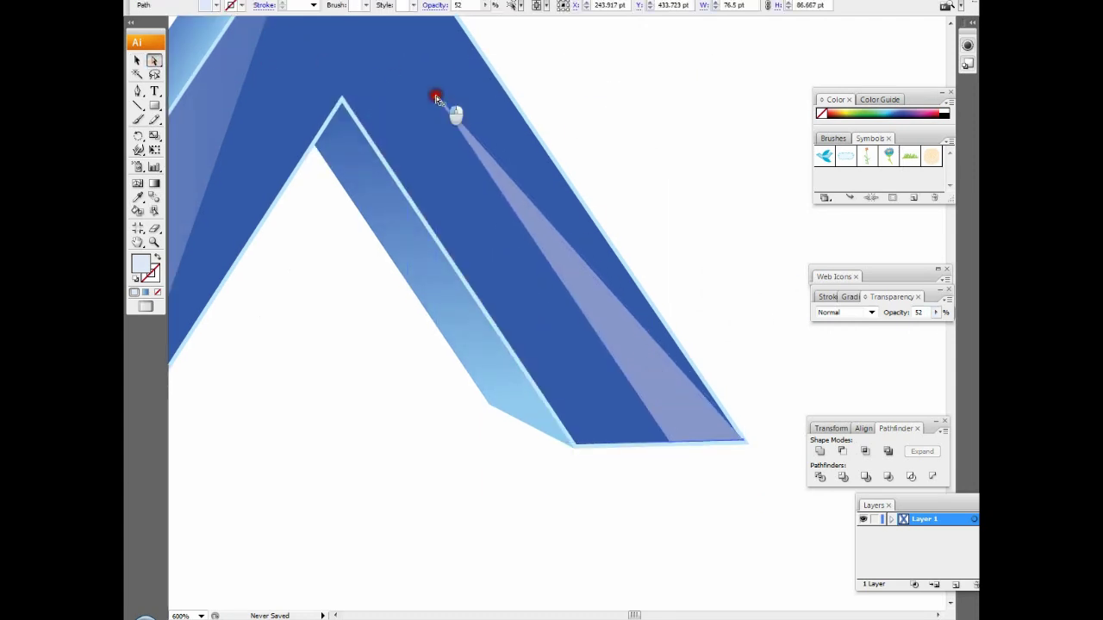
{"action": "left_click_drag", "start_coordinate": [438, 96], "coordinate": [489, 67]}
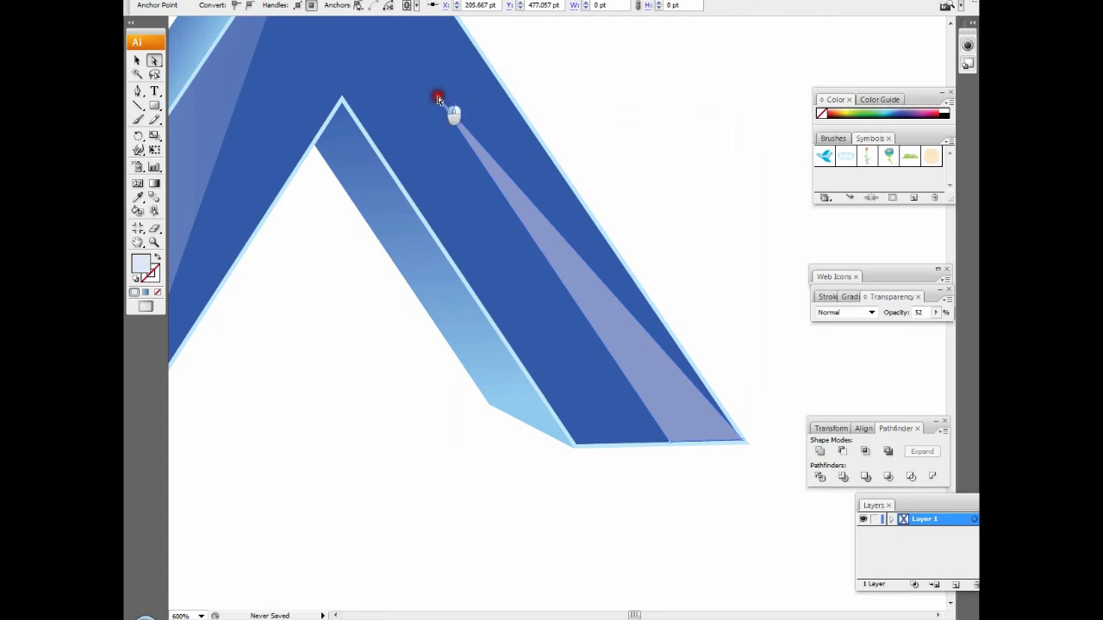
{"action": "left_click", "coordinate": [640, 94]}
{"action": "scroll", "coordinate": [593, 204], "scroll_direction": "down", "scroll_amount": 4}
{"action": "scroll", "coordinate": [586, 275], "scroll_direction": "up", "scroll_amount": 5}
{"action": "scroll", "coordinate": [586, 275], "scroll_direction": "up", "scroll_amount": 2}
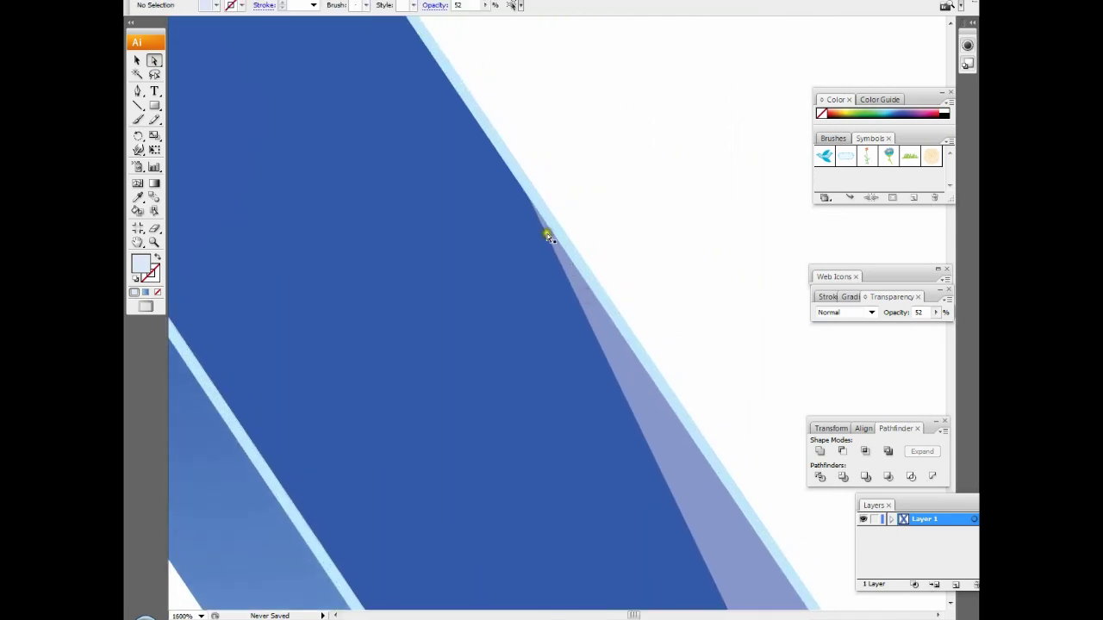
{"action": "left_click", "coordinate": [529, 198]}
{"action": "mouse_move", "coordinate": [510, 165]}
{"action": "left_mouse_down"}
{"action": "mouse_move", "coordinate": [562, 358]}
{"action": "mouse_move", "coordinate": [491, 231]}
{"action": "left_mouse_up"}
{"action": "key", "text": "ctrl+0"}
Reduce the lower-right arm's edge highlight to 24% opacity.
{"action": "left_click", "coordinate": [564, 313]}
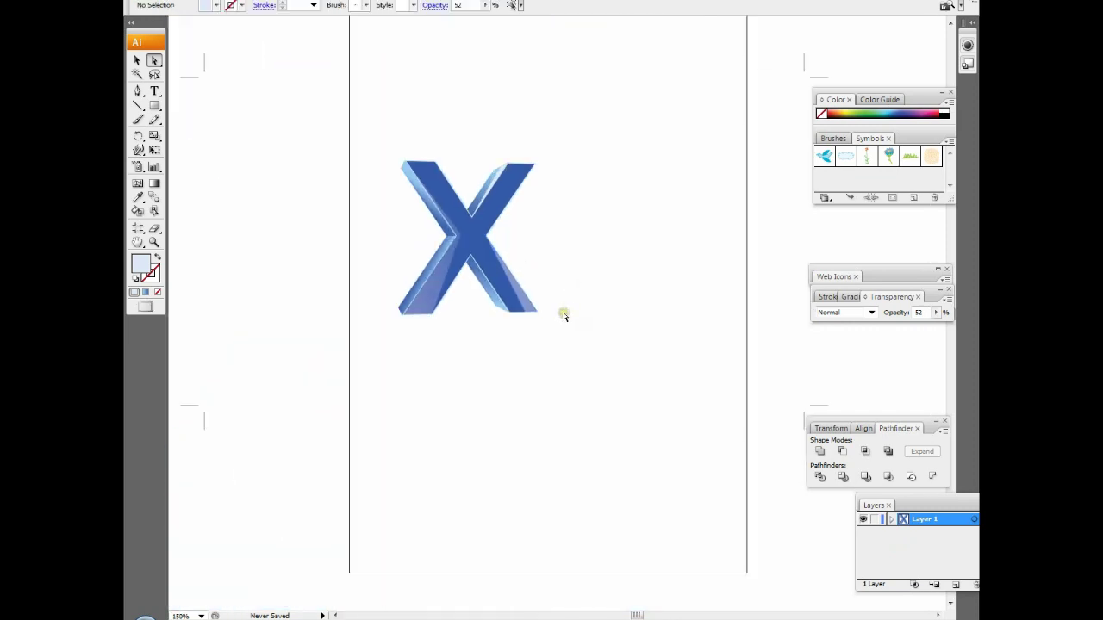
{"action": "scroll", "coordinate": [564, 313], "scroll_direction": "up", "scroll_amount": 4}
{"action": "left_click", "coordinate": [470, 315]}
{"action": "left_click_drag", "start_coordinate": [912, 331], "coordinate": [891, 327]}
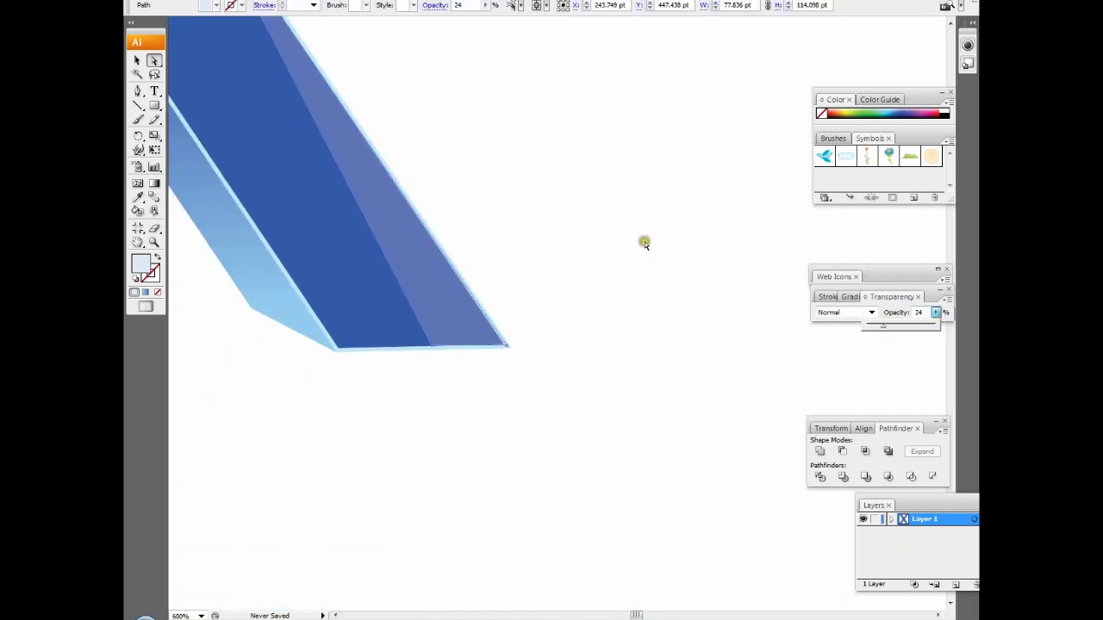
{"action": "left_click", "coordinate": [645, 241]}
{"action": "scroll", "coordinate": [645, 241], "scroll_direction": "down", "scroll_amount": 4}
{"action": "scroll", "coordinate": [548, 356], "scroll_direction": "up", "scroll_amount": 4}
{"action": "left_click_drag", "start_coordinate": [564, 229], "coordinate": [423, 352]}
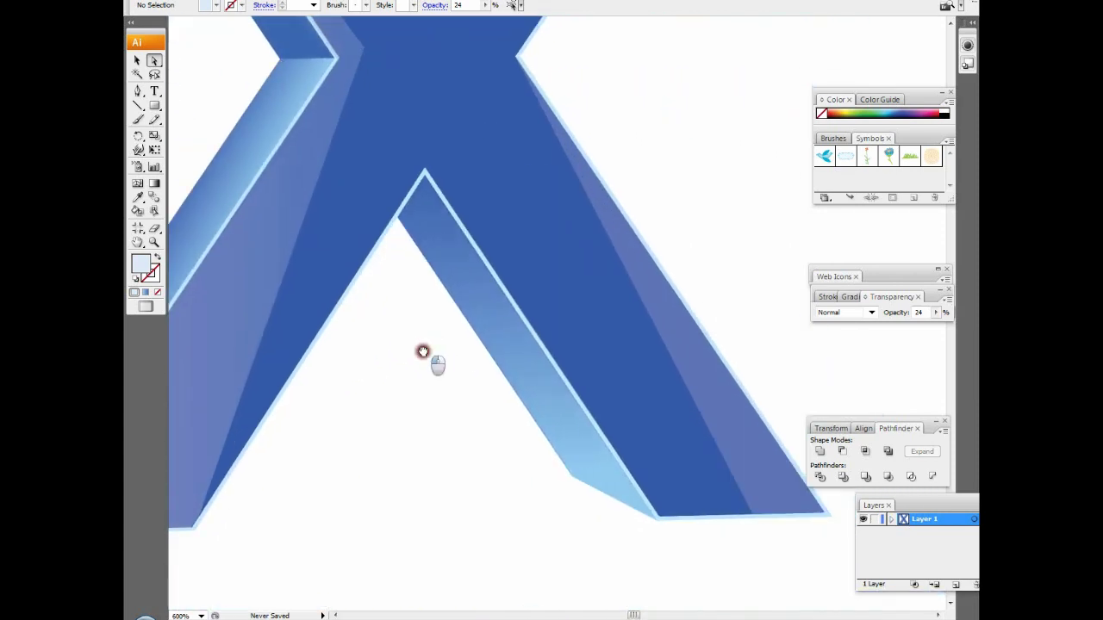
Draw a 35%-opacity shading triangle on the arm's inner side face.
{"action": "left_click", "coordinate": [600, 549]}
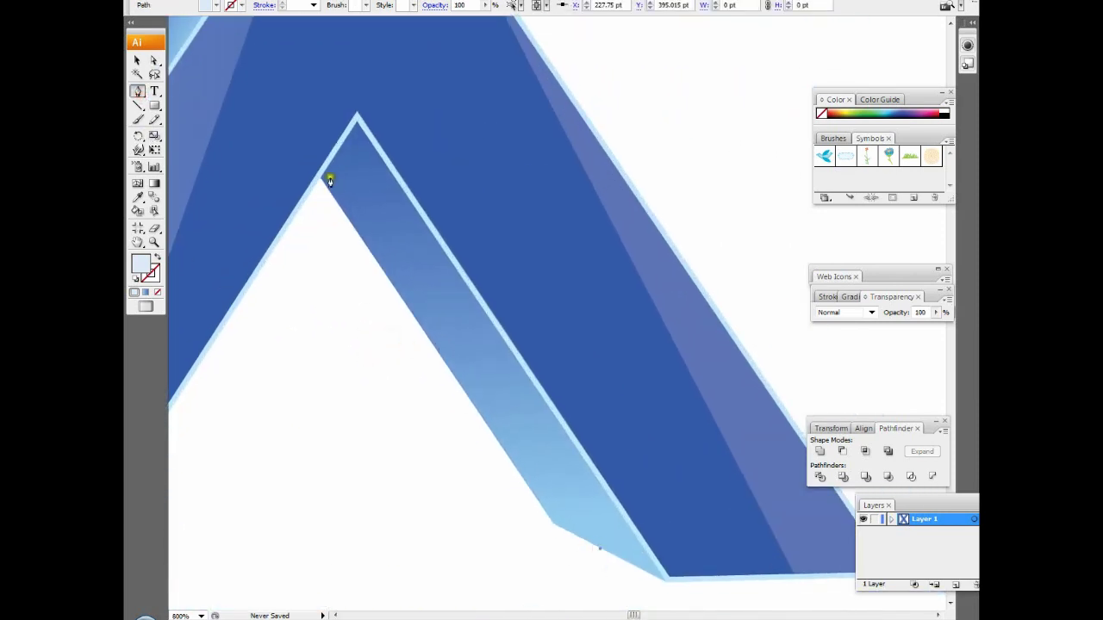
{"action": "left_click", "coordinate": [321, 180]}
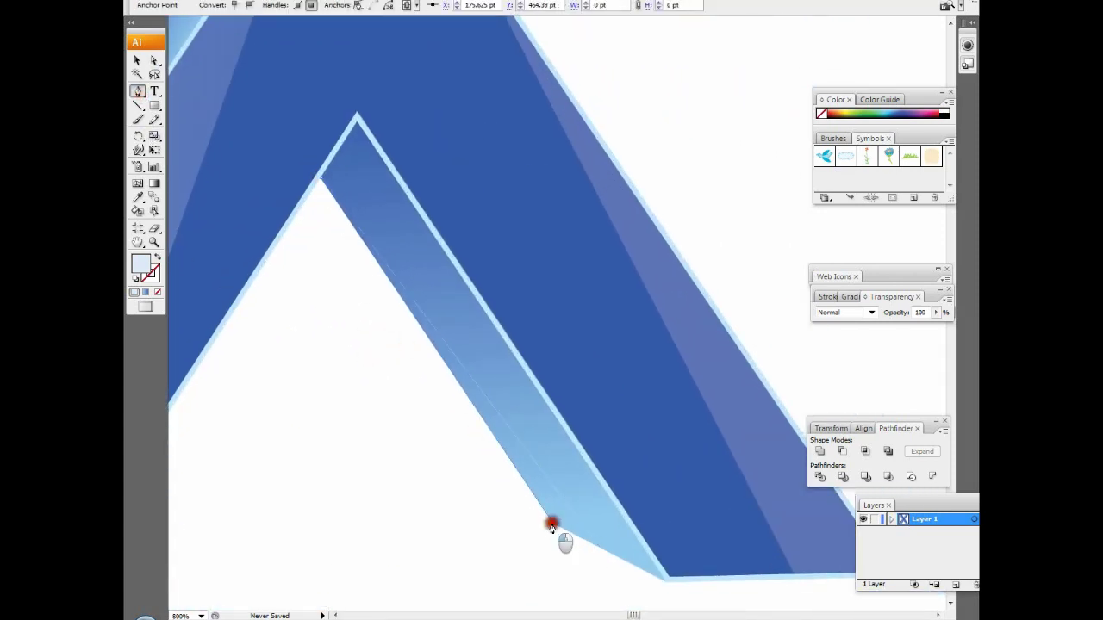
{"action": "left_click", "coordinate": [551, 524]}
{"action": "left_click", "coordinate": [945, 312]}
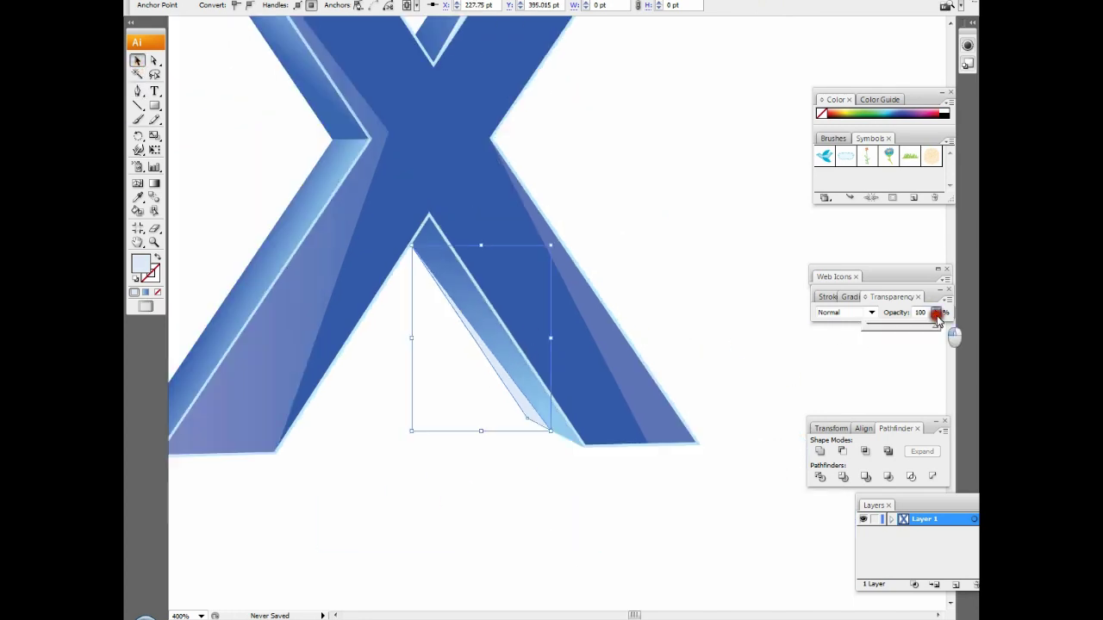
{"action": "left_click_drag", "start_coordinate": [951, 331], "coordinate": [892, 328]}
{"action": "left_click", "coordinate": [652, 325]}
{"action": "scroll", "coordinate": [573, 352], "scroll_direction": "down", "scroll_amount": 1}
{"action": "scroll", "coordinate": [571, 336], "scroll_direction": "up", "scroll_amount": 5}
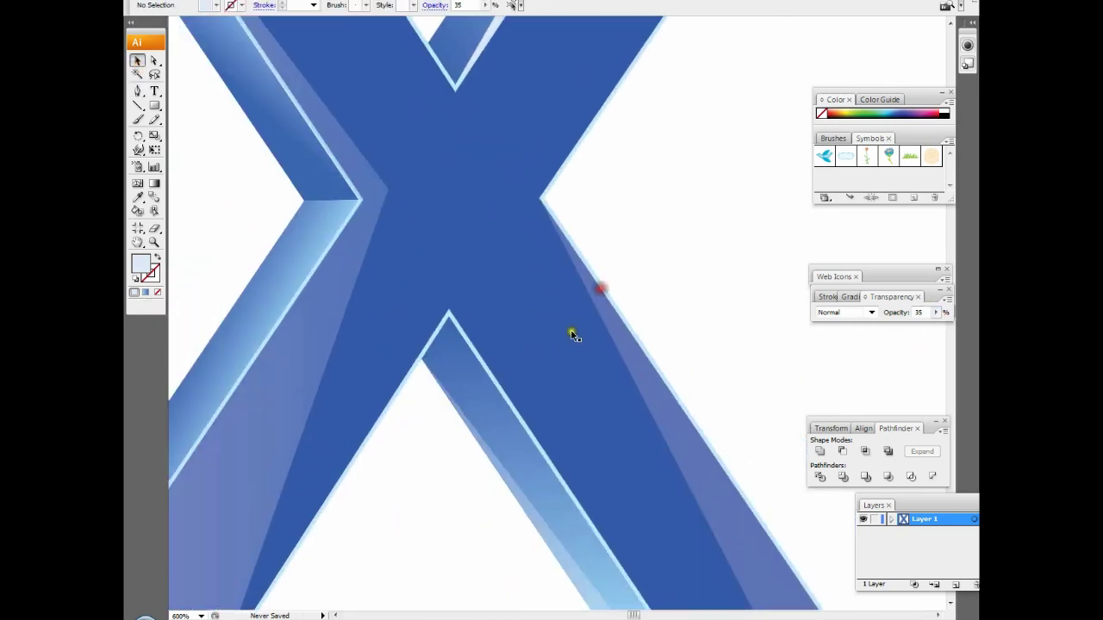
{"action": "left_click", "coordinate": [501, 363]}
Draw a triangle at the X's crotch, fill it blue and lower its opacity.
{"action": "left_click", "coordinate": [418, 349]}
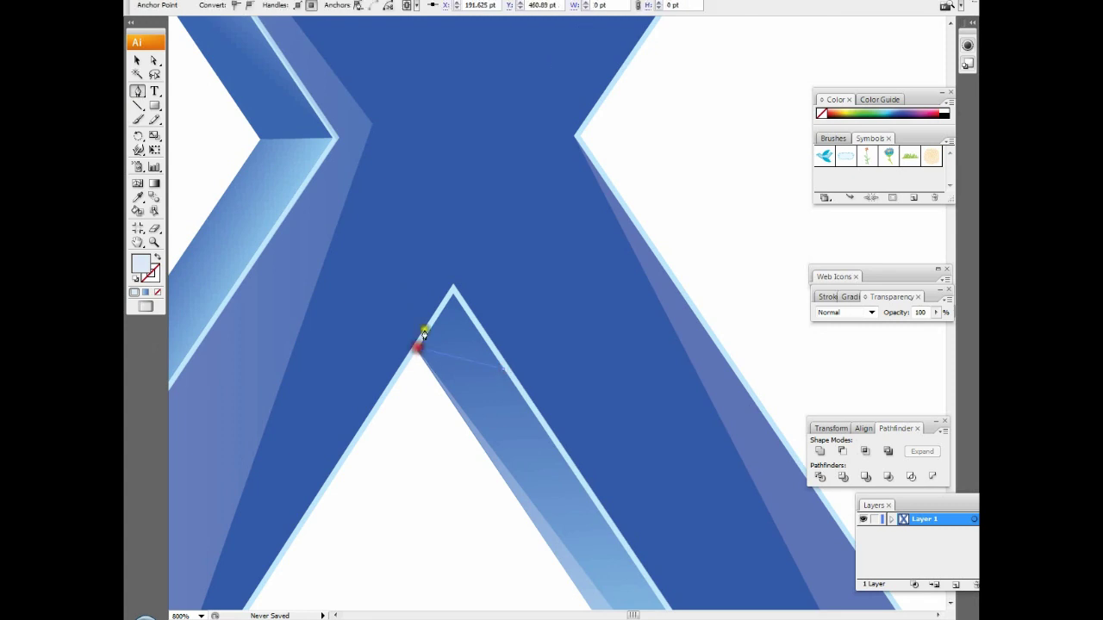
{"action": "left_click", "coordinate": [452, 293]}
{"action": "double_click", "coordinate": [143, 270]}
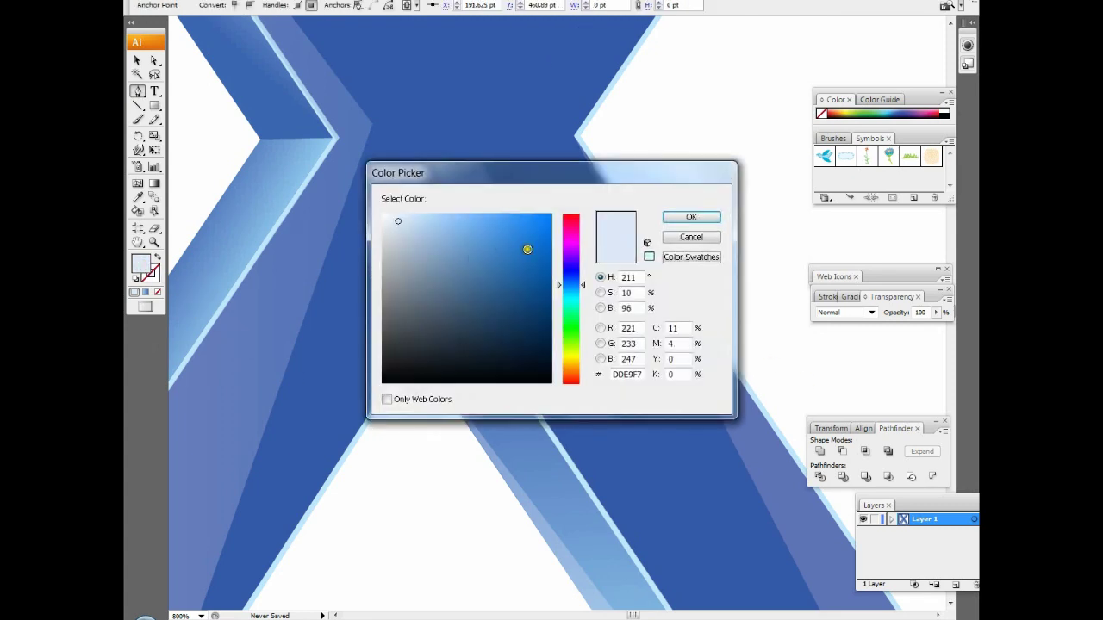
{"action": "left_click", "coordinate": [698, 215]}
{"action": "left_click", "coordinate": [936, 312]}
{"action": "left_click_drag", "start_coordinate": [937, 326], "coordinate": [900, 327]}
{"action": "key", "text": "v"}
Draw a second triangle from the white gap's tip to the right edge and bottom tip.
{"action": "key", "text": "ctrl+shift+a"}
{"action": "scroll", "coordinate": [709, 226], "scroll_direction": "down", "scroll_amount": 3}
{"action": "scroll", "coordinate": [561, 337], "scroll_direction": "up", "scroll_amount": 3}
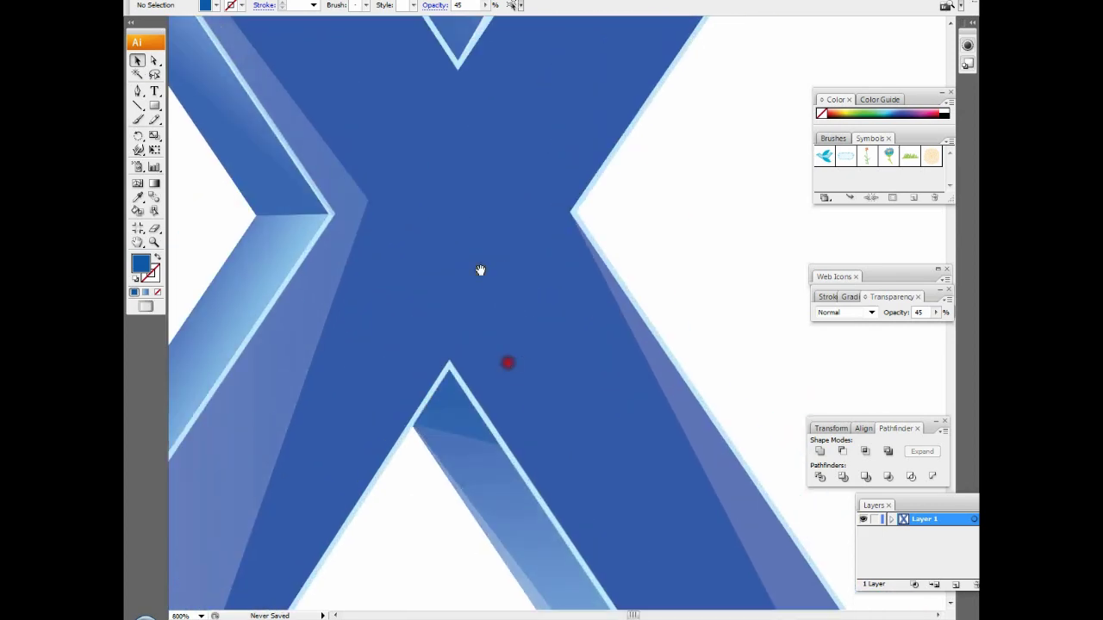
{"action": "left_click_drag", "start_coordinate": [481, 270], "coordinate": [478, 309]}
{"action": "left_click", "coordinate": [138, 91]}
{"action": "scroll", "coordinate": [418, 353], "scroll_direction": "up", "scroll_amount": 3}
{"action": "left_click", "coordinate": [554, 230]}
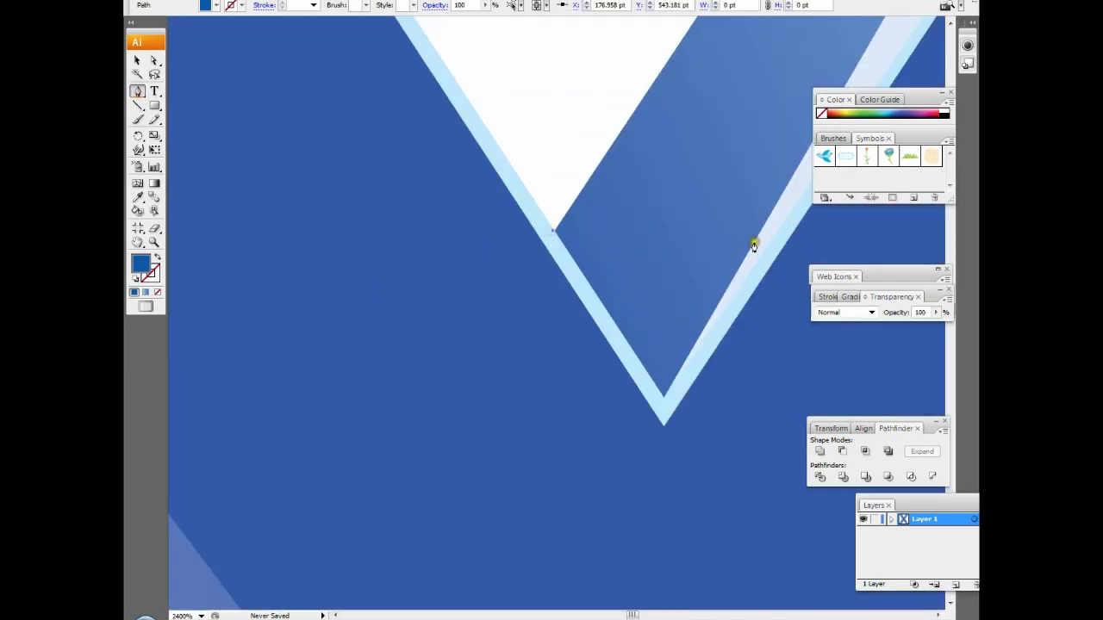
{"action": "left_click", "coordinate": [768, 243]}
{"action": "left_click", "coordinate": [664, 398]}
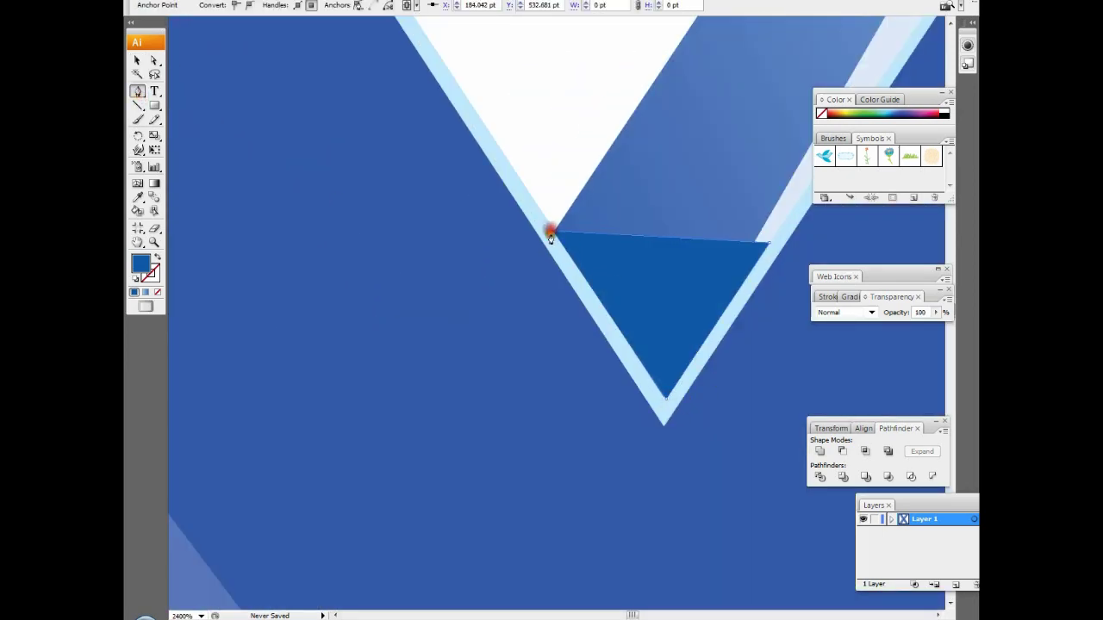
Set the second triangle's opacity to 40%.
{"action": "left_click", "coordinate": [136, 61]}
{"action": "left_click", "coordinate": [936, 312]}
{"action": "left_click_drag", "start_coordinate": [934, 326], "coordinate": [882, 328]}
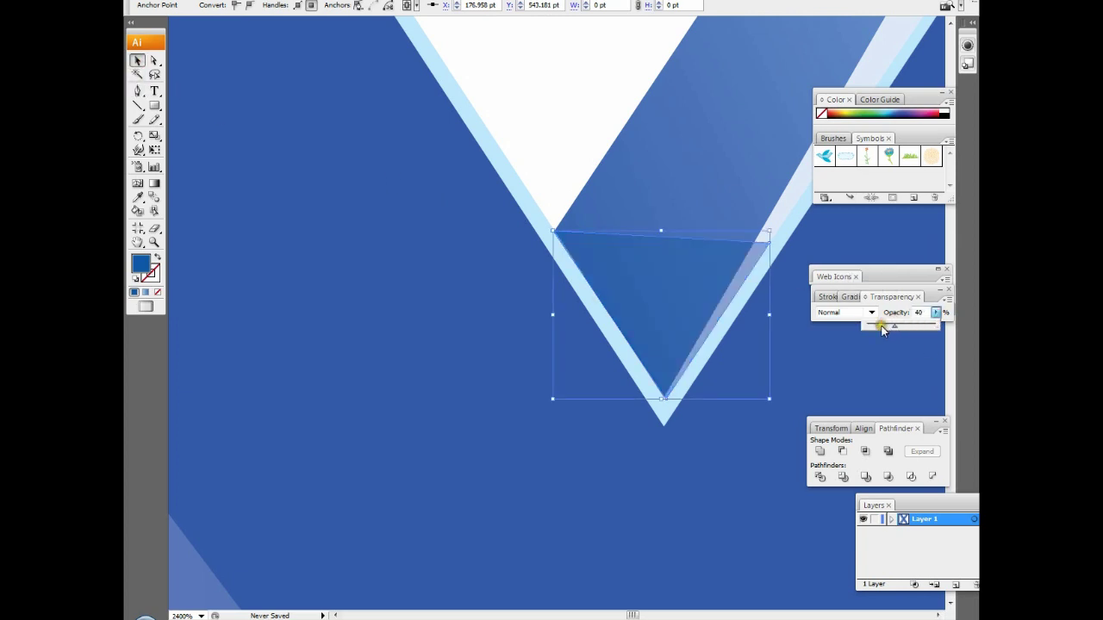
{"action": "left_click_drag", "start_coordinate": [746, 349], "coordinate": [597, 372]}
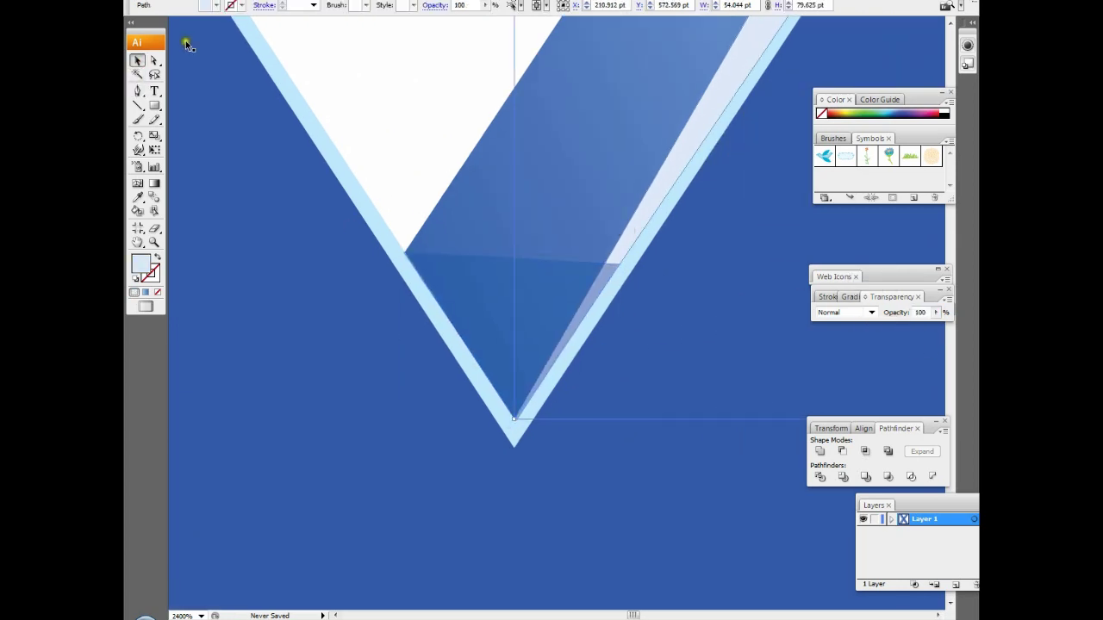
Drag the inner blue facet's bottom corner up onto the light-blue edge.
{"action": "left_click", "coordinate": [154, 60]}
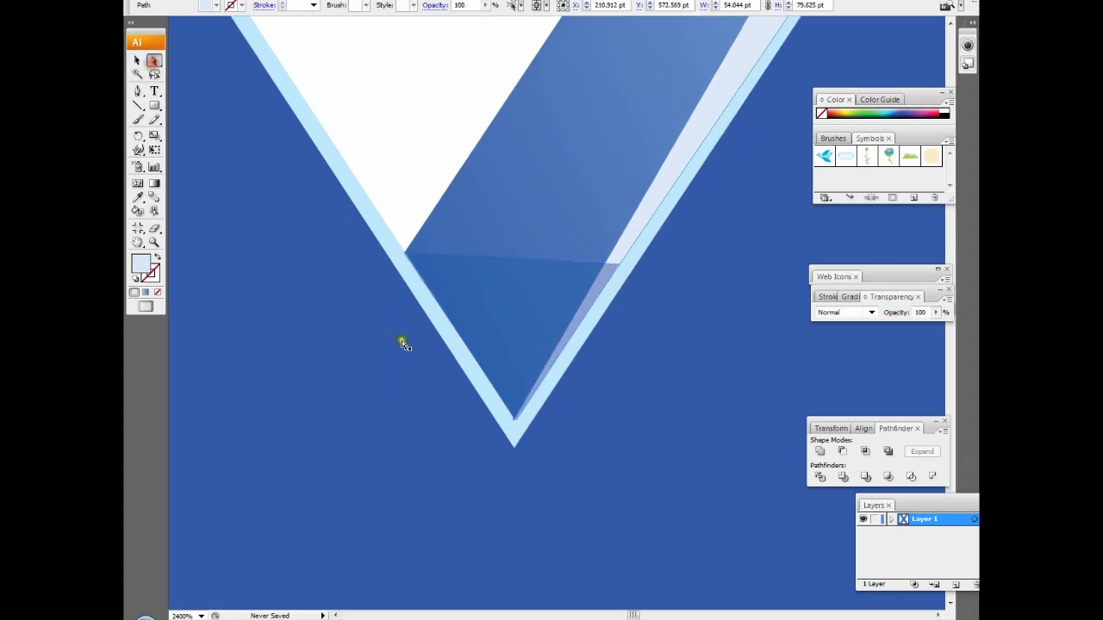
{"action": "left_click", "coordinate": [518, 421]}
{"action": "left_click", "coordinate": [530, 393]}
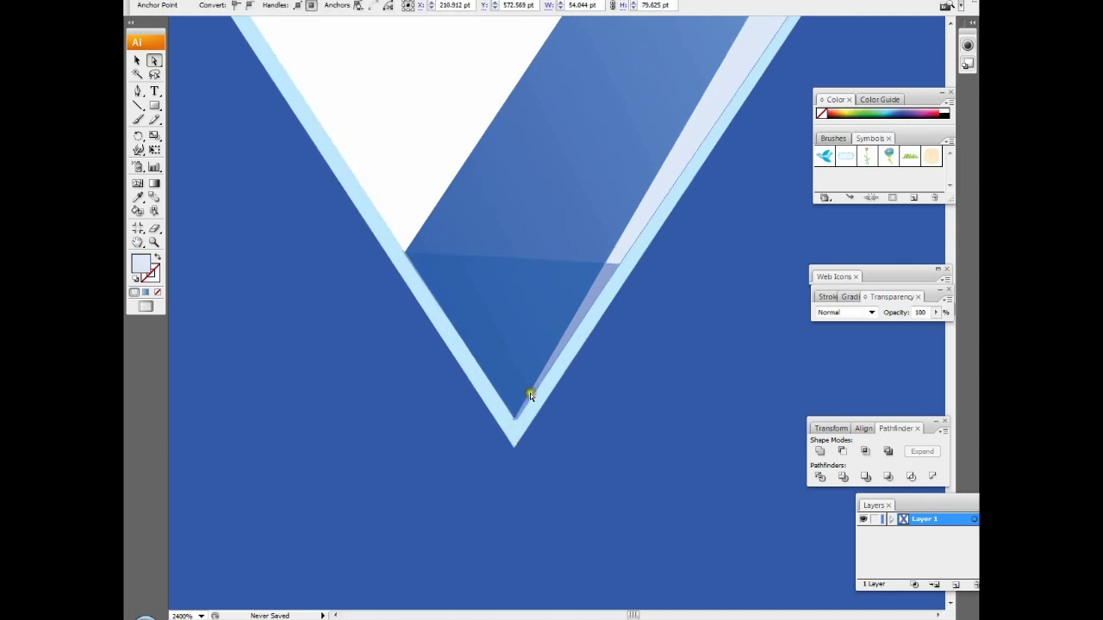
{"action": "left_click_drag", "start_coordinate": [514, 423], "coordinate": [618, 255]}
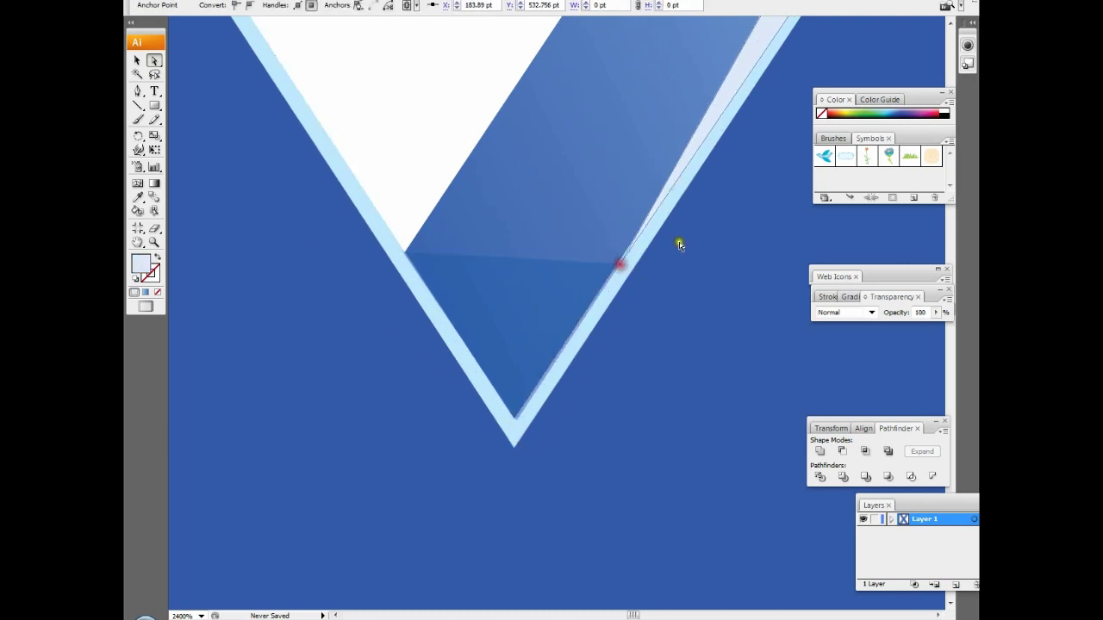
{"action": "key", "text": "ctrl+minus"}
{"action": "key", "text": "ctrl+minus"}
{"action": "key", "text": "ctrl+minus"}
{"action": "key", "text": "ctrl+minus"}
{"action": "key", "text": "ctrl+minus"}
Move the light facet's anchors onto the X's top corner, closing the gap.
{"action": "key", "text": "ctrl+plus"}
{"action": "key", "text": "ctrl+plus"}
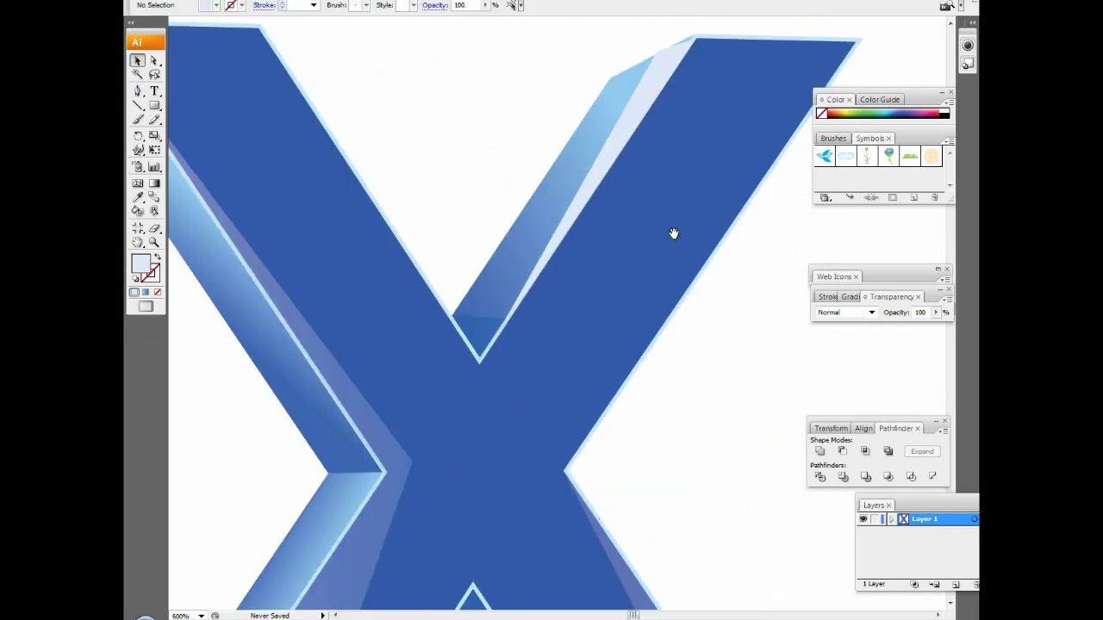
{"action": "key", "text": "ctrl+plus"}
{"action": "key", "text": "ctrl+plus"}
{"action": "key", "text": "ctrl+plus"}
{"action": "key", "text": "ctrl+plus"}
{"action": "key", "text": "ctrl+plus"}
{"action": "key", "text": "ctrl+plus"}
{"action": "key", "text": "ctrl+plus"}
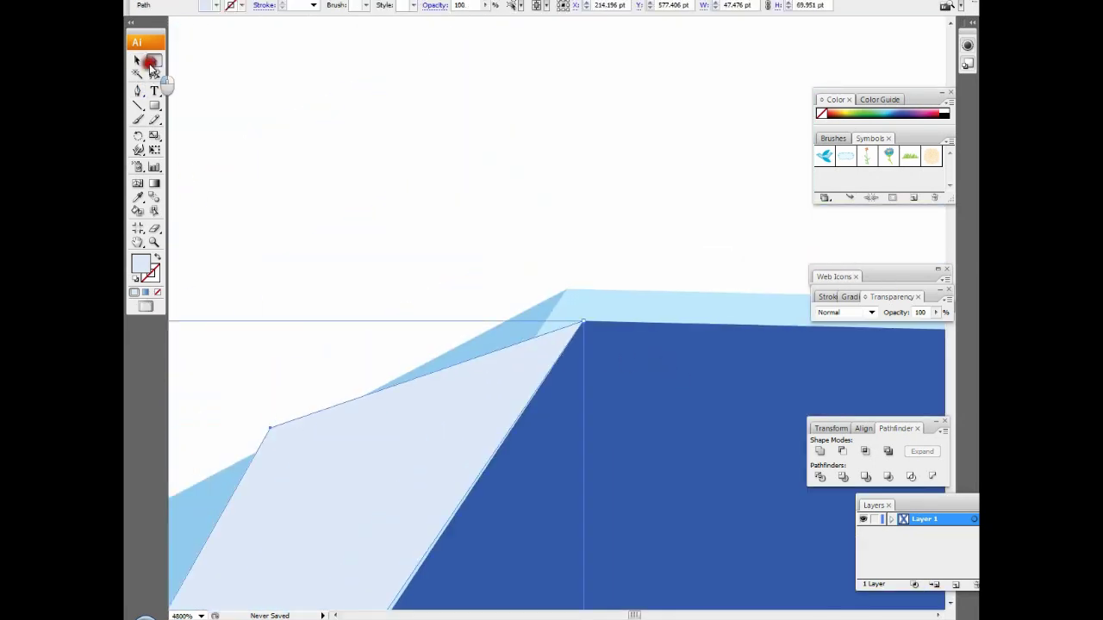
{"action": "left_click_drag", "start_coordinate": [270, 428], "coordinate": [262, 449]}
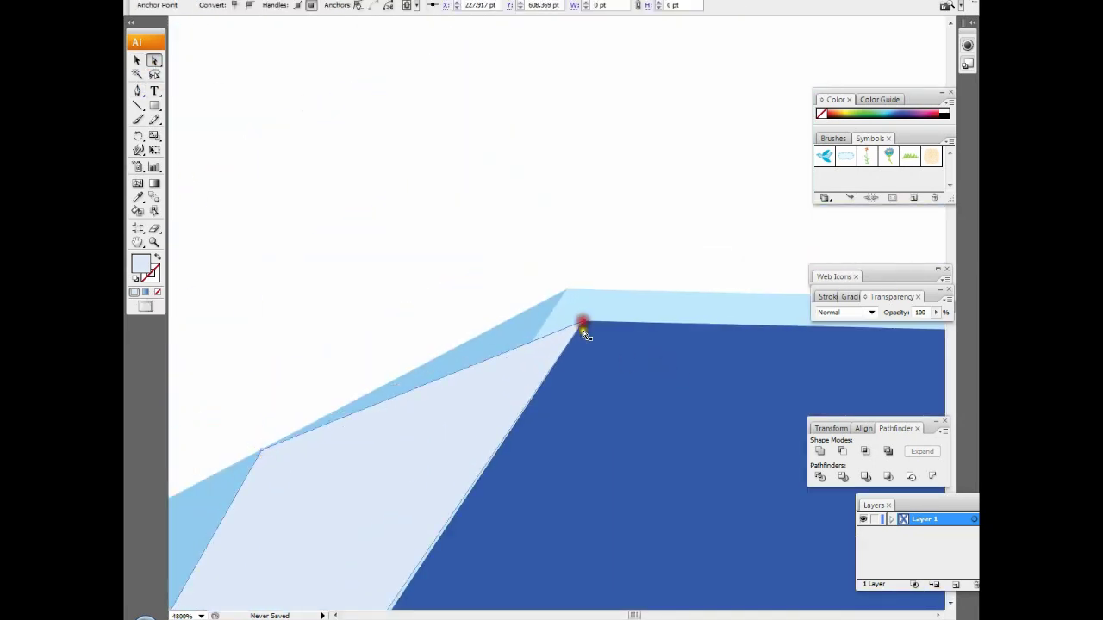
{"action": "left_click_drag", "start_coordinate": [586, 324], "coordinate": [565, 291]}
{"action": "key", "text": "ctrl+minus"}
{"action": "key", "text": "ctrl+minus"}
{"action": "key", "text": "ctrl+minus"}
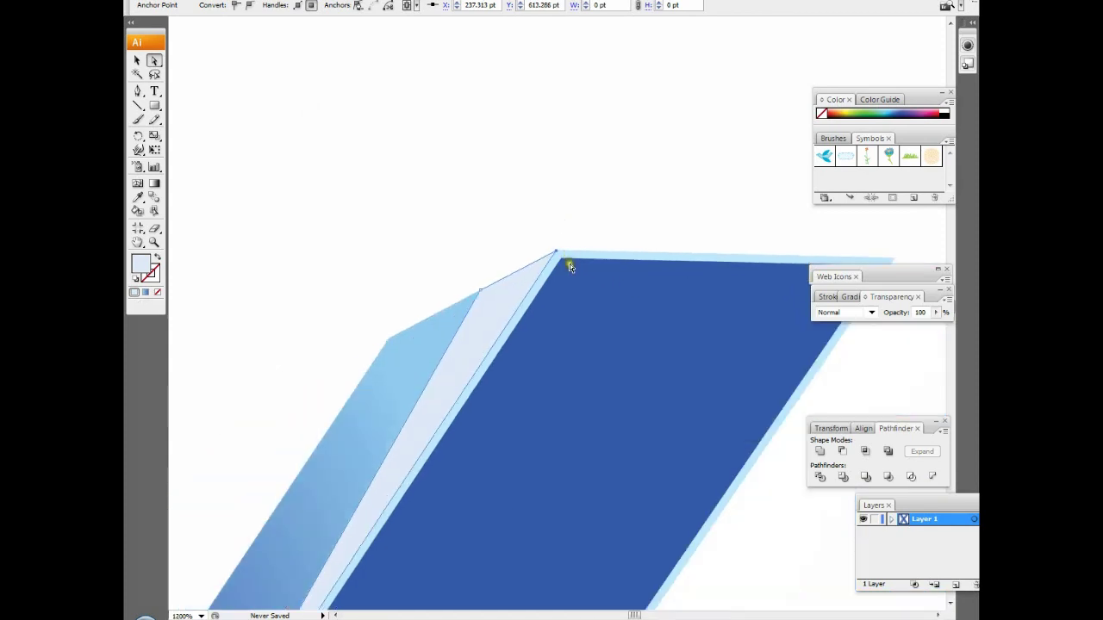
{"action": "key", "text": "ctrl+minus"}
{"action": "key", "text": "ctrl+minus"}
{"action": "key", "text": "ctrl+minus"}
{"action": "key", "text": "ctrl+plus"}
{"action": "key", "text": "ctrl+plus"}
{"action": "key", "text": "ctrl+plus"}
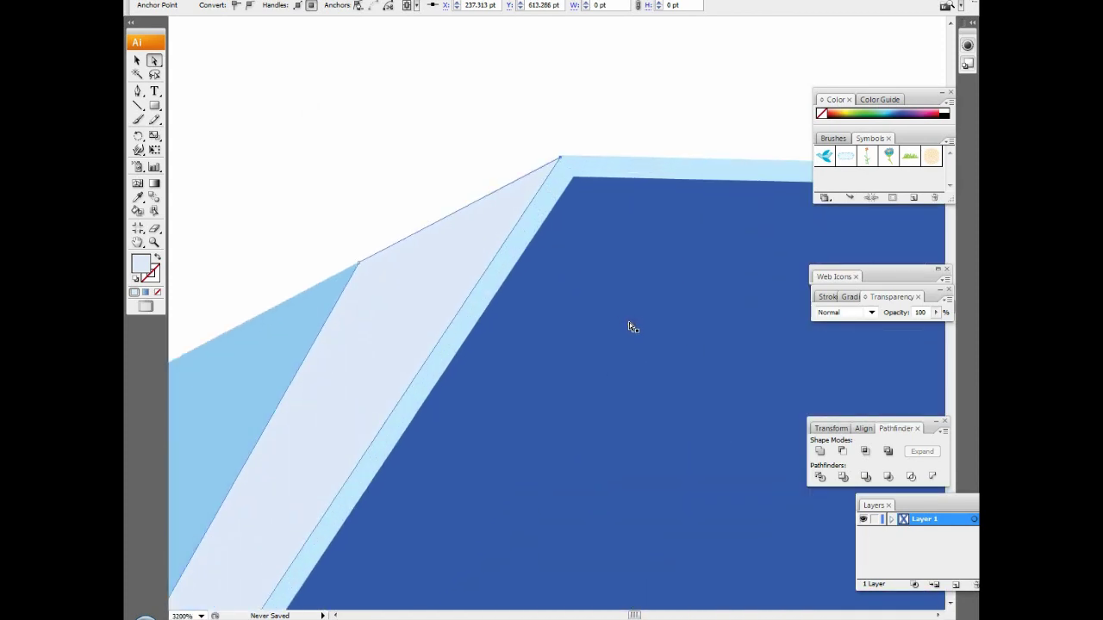
{"action": "left_click_drag", "start_coordinate": [562, 160], "coordinate": [575, 170]}
Draw a blue shading triangle in the X's inner left corner at 50% opacity.
{"action": "key", "text": "ctrl+1"}
{"action": "key", "text": "ctrl+plus"}
{"action": "key", "text": "ctrl+plus"}
{"action": "key", "text": "ctrl+plus"}
{"action": "key", "text": "p"}
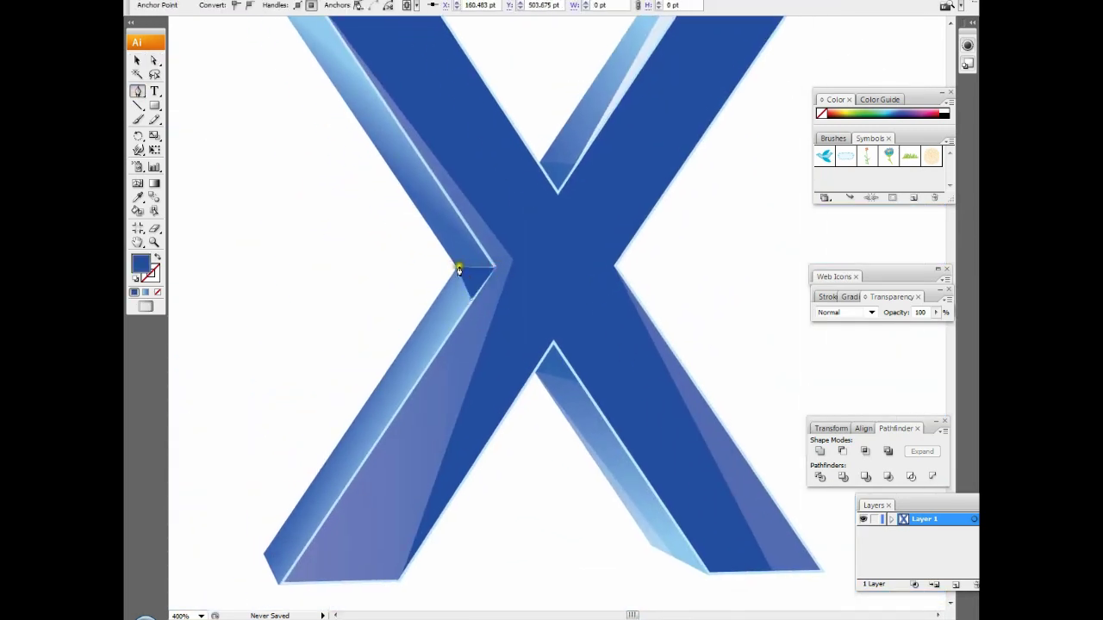
{"action": "scroll", "coordinate": [517, 275], "scroll_direction": "up", "scroll_amount": 3}
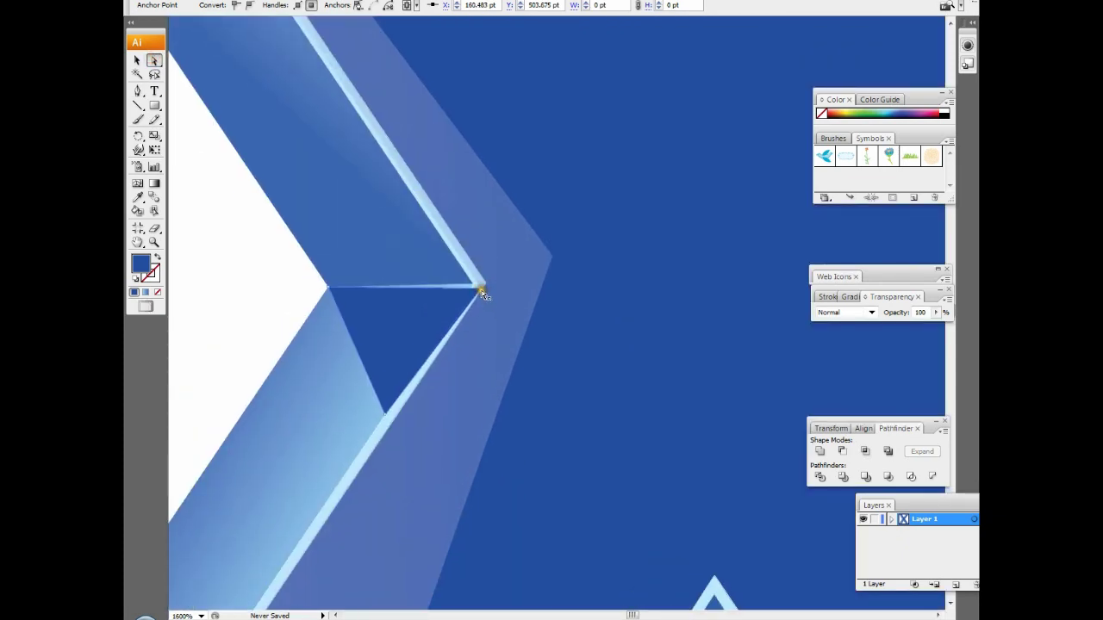
{"action": "left_click", "coordinate": [936, 312]}
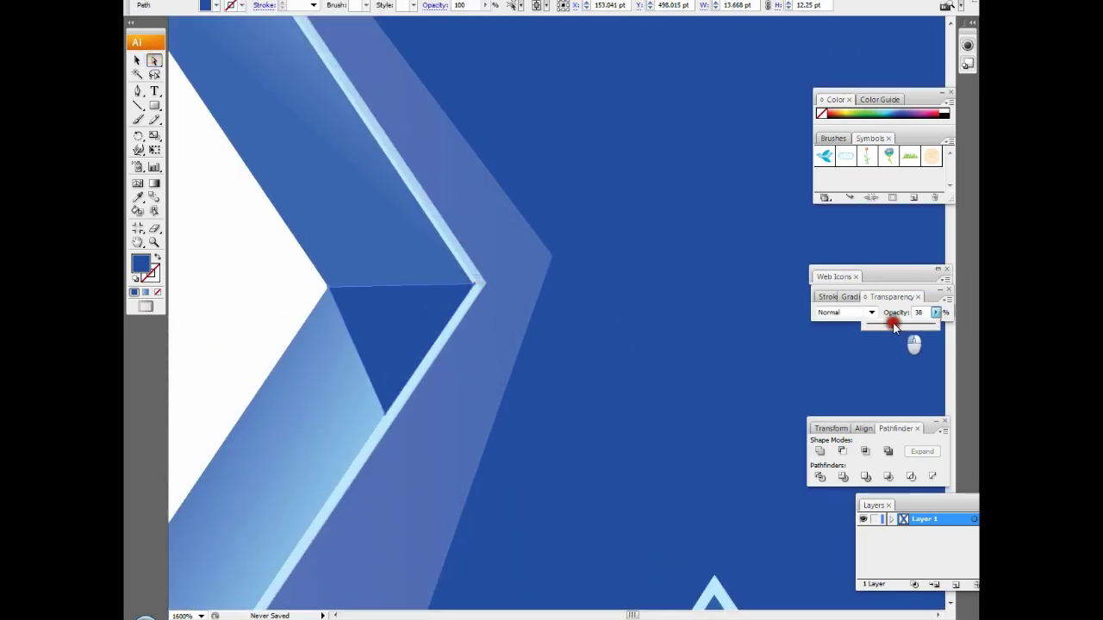
{"action": "left_click_drag", "start_coordinate": [911, 339], "coordinate": [904, 339]}
Fit the whole X in view and select the left shading path.
{"action": "left_click", "coordinate": [356, 327]}
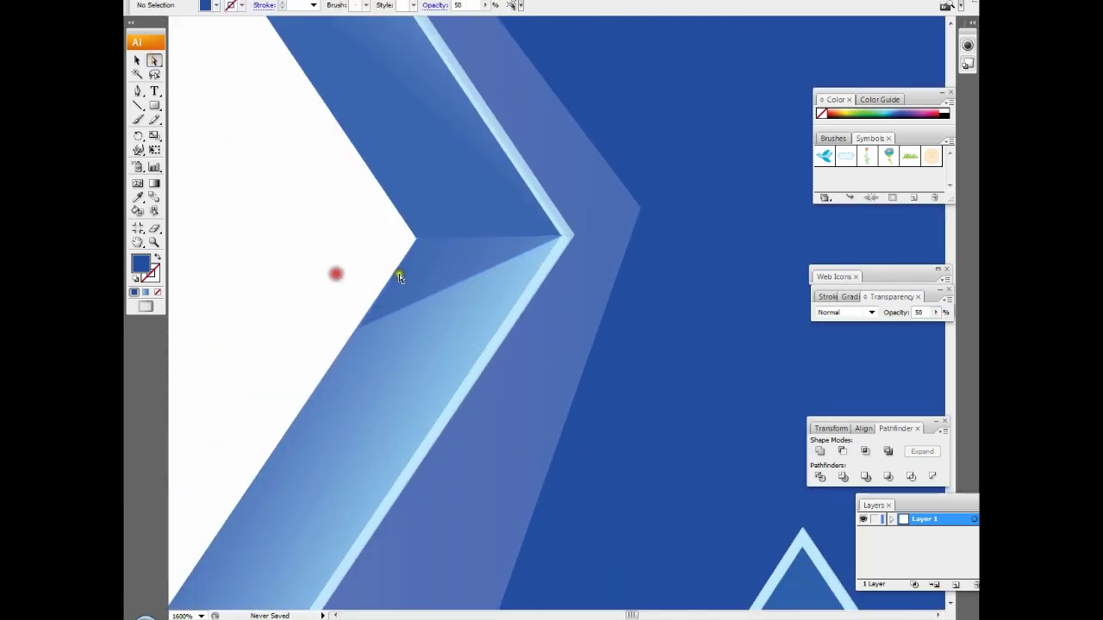
{"action": "key", "text": "ctrl+0"}
{"action": "scroll", "coordinate": [465, 284], "scroll_direction": "up", "scroll_amount": 3}
{"action": "scroll", "coordinate": [546, 293], "scroll_direction": "up", "scroll_amount": 2}
{"action": "left_click", "coordinate": [276, 287]}
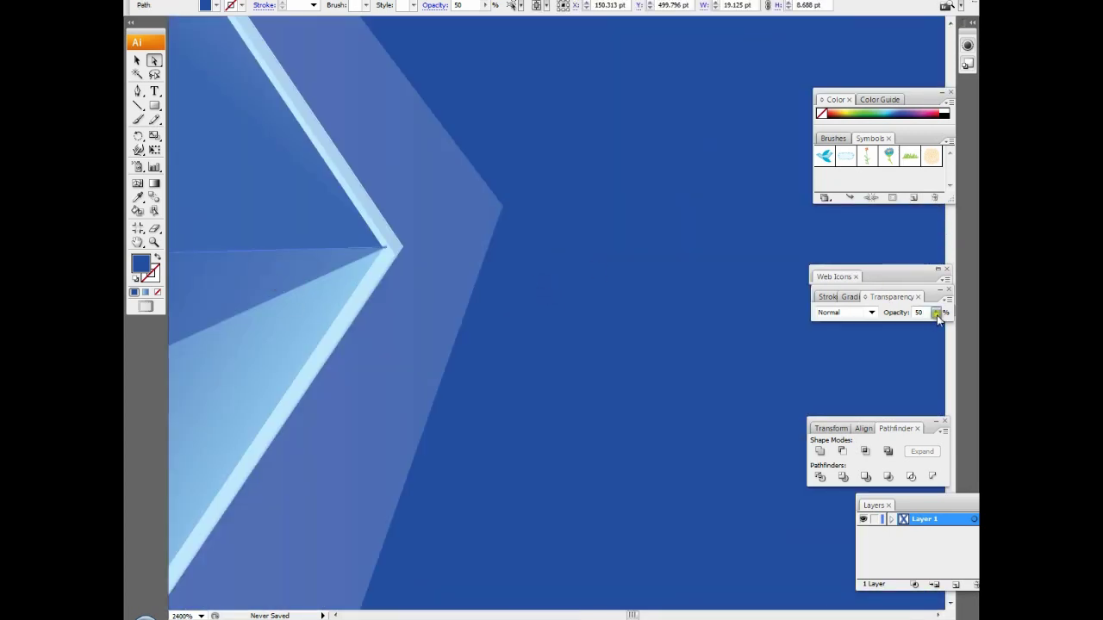
{"action": "scroll", "coordinate": [524, 290], "scroll_direction": "down", "scroll_amount": 4}
{"action": "scroll", "coordinate": [502, 302], "scroll_direction": "down", "scroll_amount": 2}
Copy and paste the whole X, then reflect the copy horizontally.
{"action": "left_click_drag", "start_coordinate": [615, 111], "coordinate": [246, 505]}
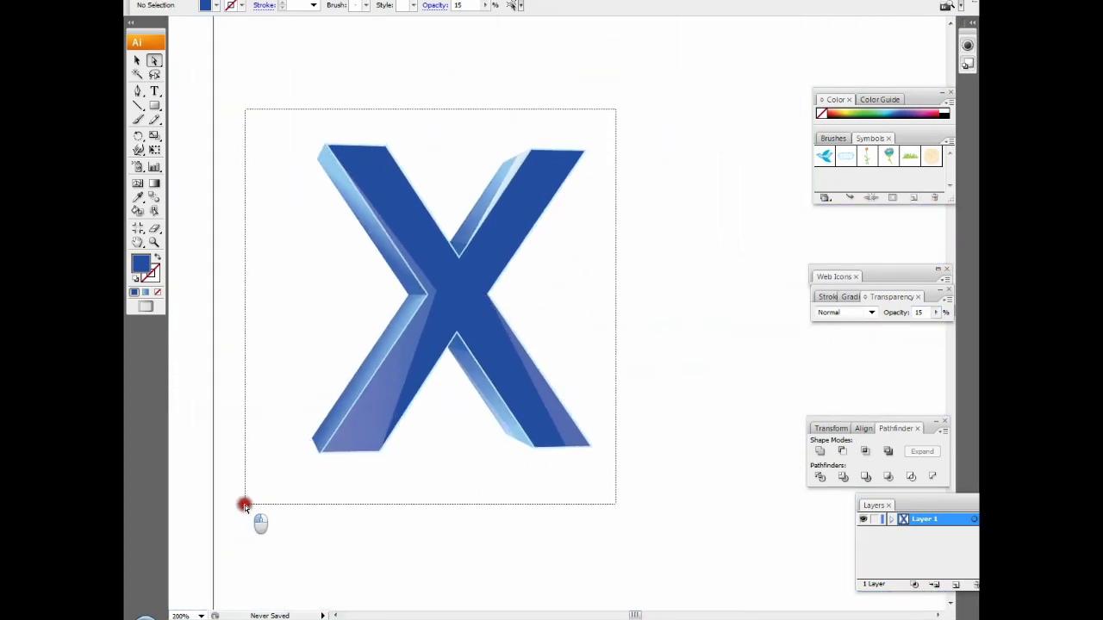
{"action": "key", "text": "ctrl+c"}
{"action": "key", "text": "ctrl+v"}
{"action": "left_click", "coordinate": [138, 136]}
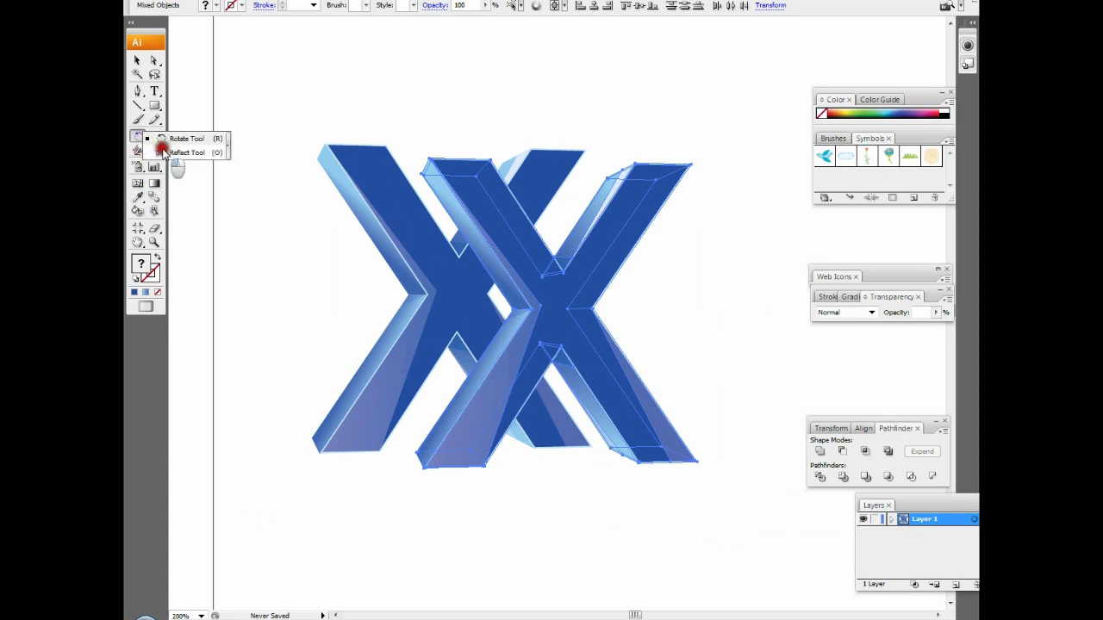
{"action": "double_click", "coordinate": [151, 152]}
{"action": "left_click", "coordinate": [589, 319]}
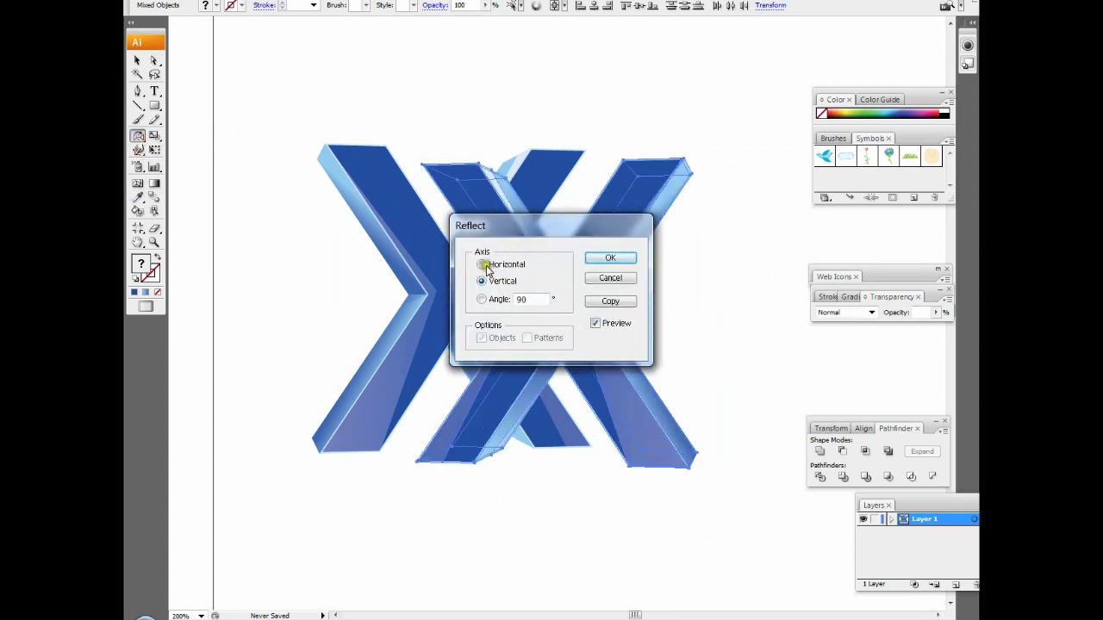
{"action": "left_click", "coordinate": [484, 265]}
{"action": "key", "text": "Return"}
Move the flipped X directly beneath the original.
{"action": "left_click", "coordinate": [135, 63]}
{"action": "left_click_drag", "start_coordinate": [578, 321], "coordinate": [492, 455]}
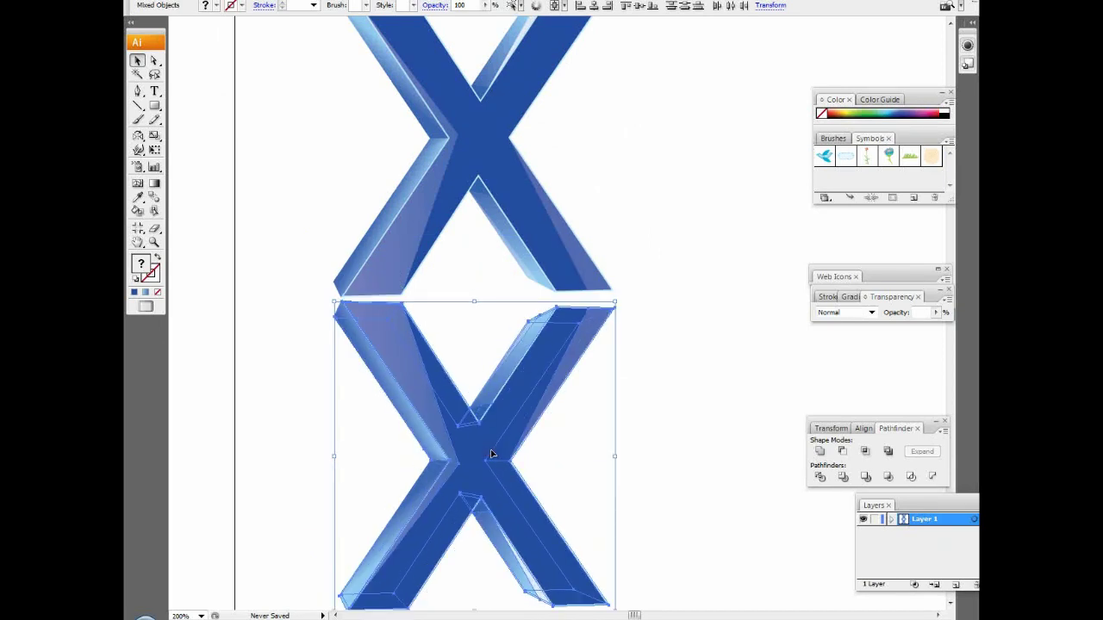
{"action": "key", "text": "ctrl+1"}
{"action": "left_click", "coordinate": [179, 101]}
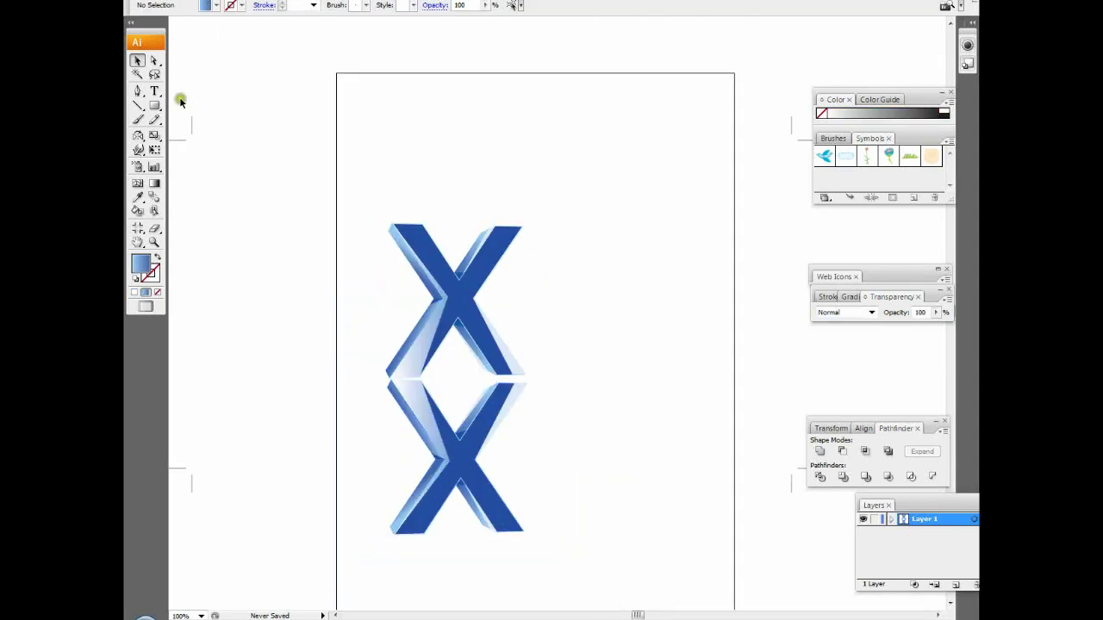
Draw a white rectangle over the reflected X at 60% opacity.
{"action": "left_click_drag", "start_coordinate": [183, 414], "coordinate": [643, 575]}
{"action": "left_click", "coordinate": [134, 292]}
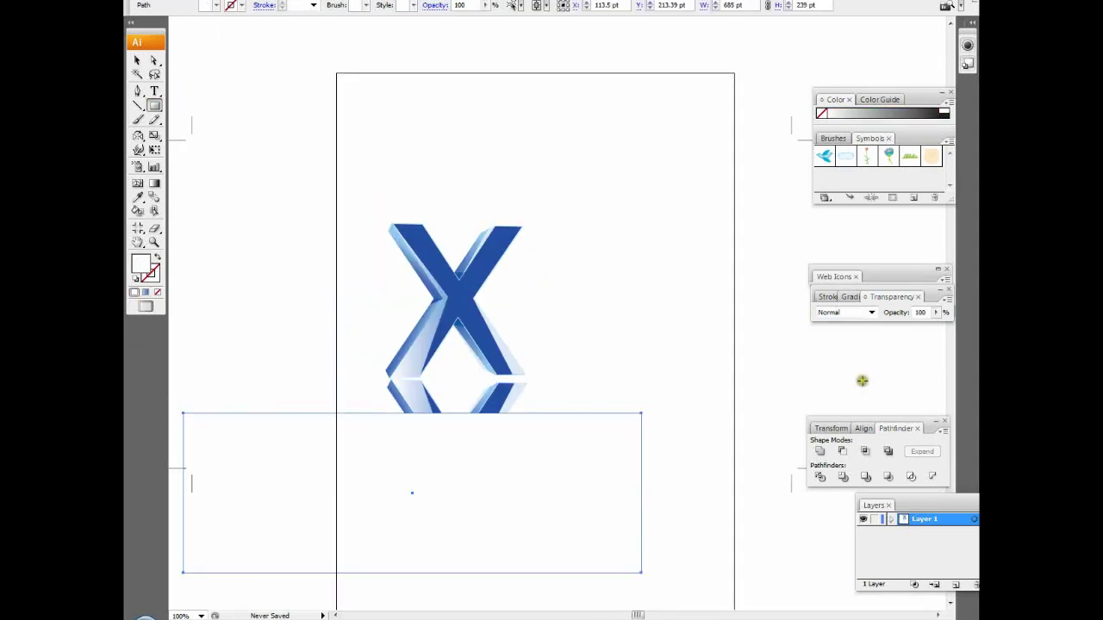
{"action": "double_click", "coordinate": [919, 313]}
{"action": "type", "text": "60"}
{"action": "key", "text": "Return"}
{"action": "key", "text": "v"}
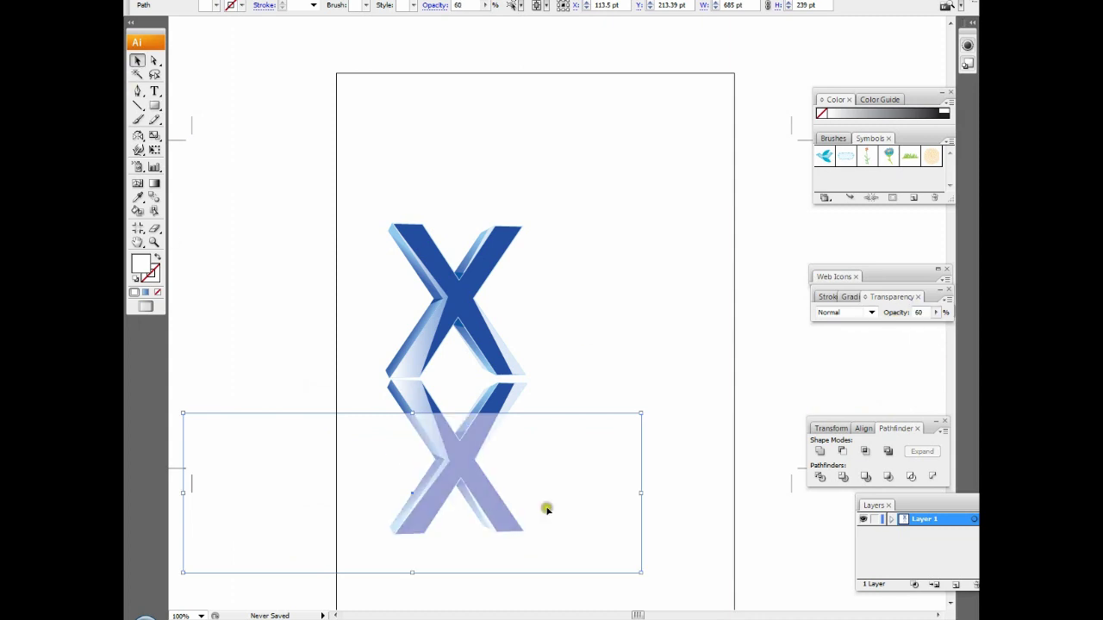
{"action": "left_click_drag", "start_coordinate": [603, 503], "coordinate": [662, 470]}
Raise the white cover rectangle's opacity to 74% to fade the reflection.
{"action": "key", "text": "ctrl+shift+a"}
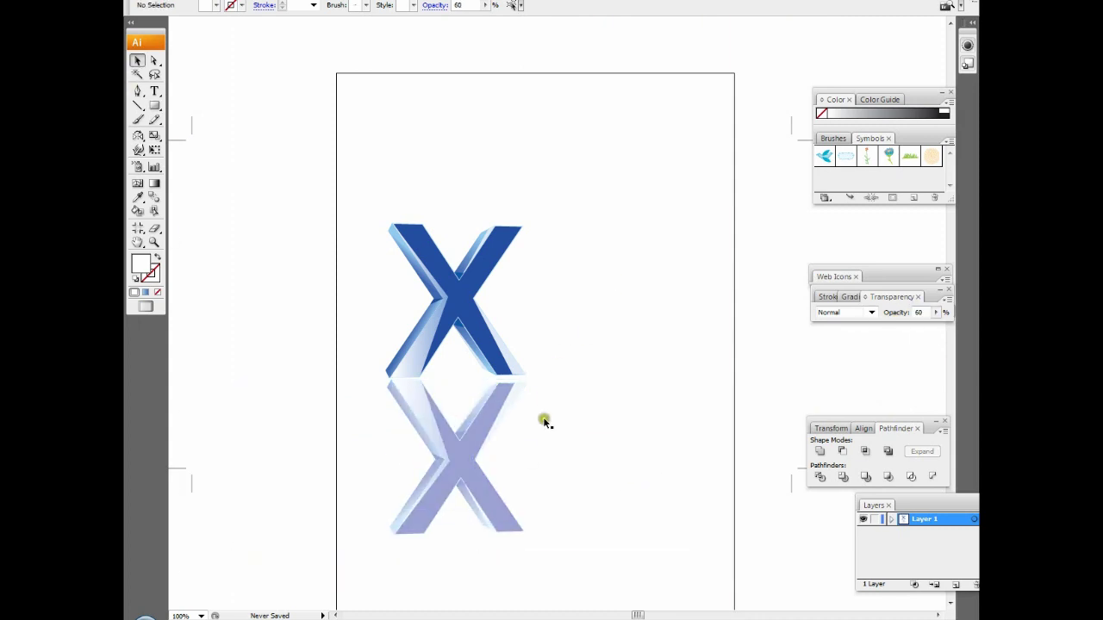
{"action": "key", "text": "ctrl+plus"}
{"action": "key", "text": "ctrl+plus"}
{"action": "left_click", "coordinate": [506, 437]}
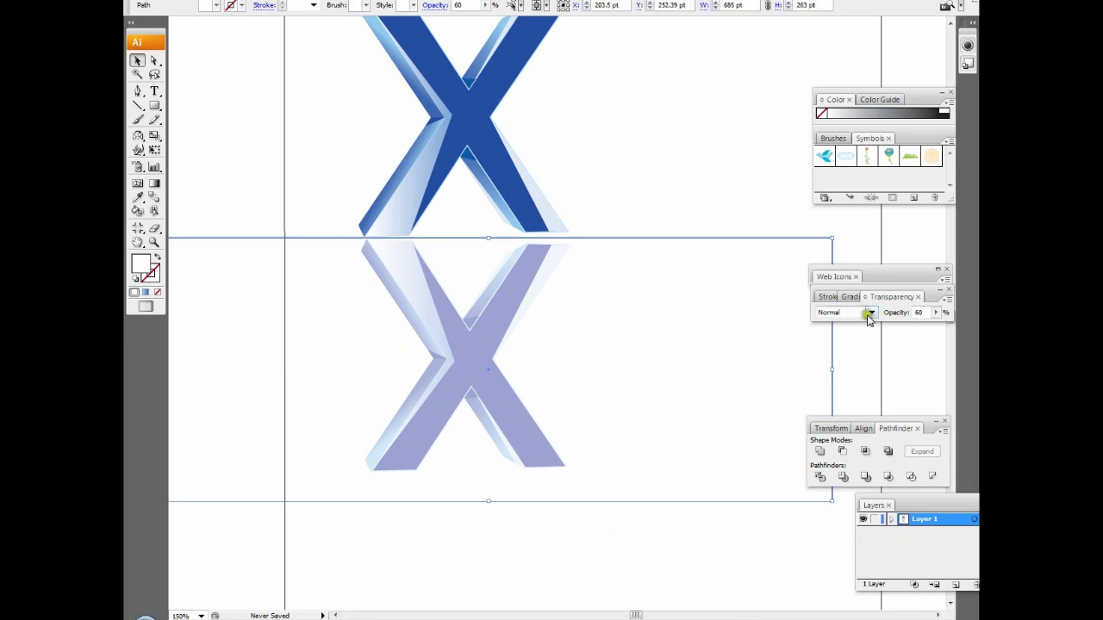
{"action": "left_click_drag", "start_coordinate": [899, 330], "coordinate": [916, 326]}
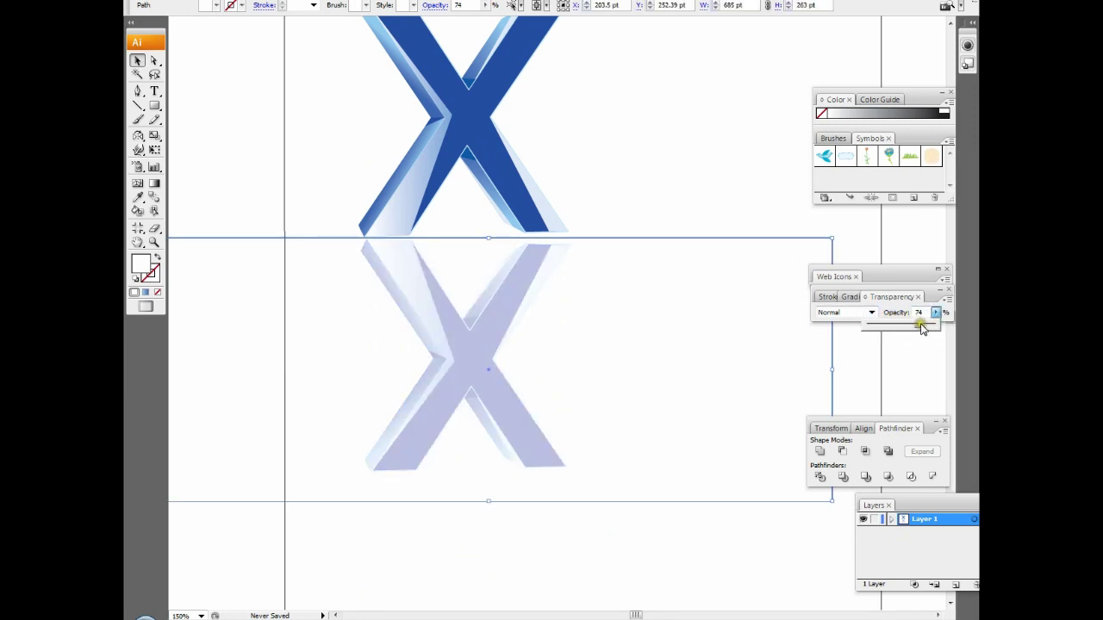
{"action": "key", "text": "ctrl+0"}
{"action": "key", "text": "ctrl+shift+a"}
{"action": "key", "text": "ctrl+plus"}
{"action": "key", "text": "ctrl+plus"}
{"action": "key", "text": "ctrl+plus"}
Add the text 'VOLVORINE' beside the X and move it lower.
{"action": "key", "text": "t"}
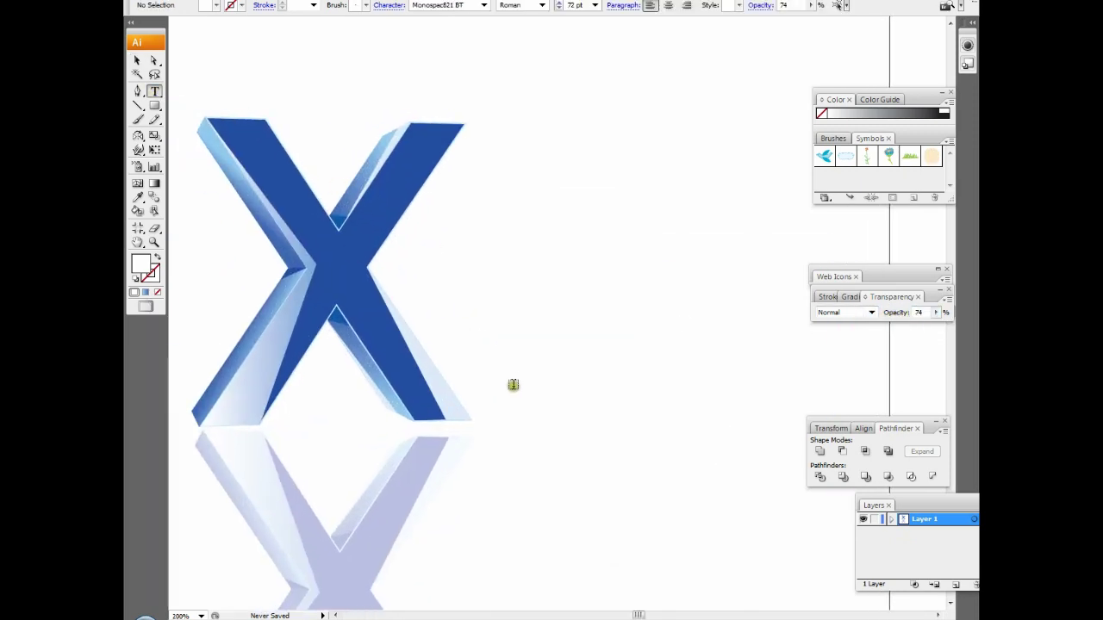
{"action": "left_click", "coordinate": [513, 384]}
{"action": "type", "text": "VOLVO"}
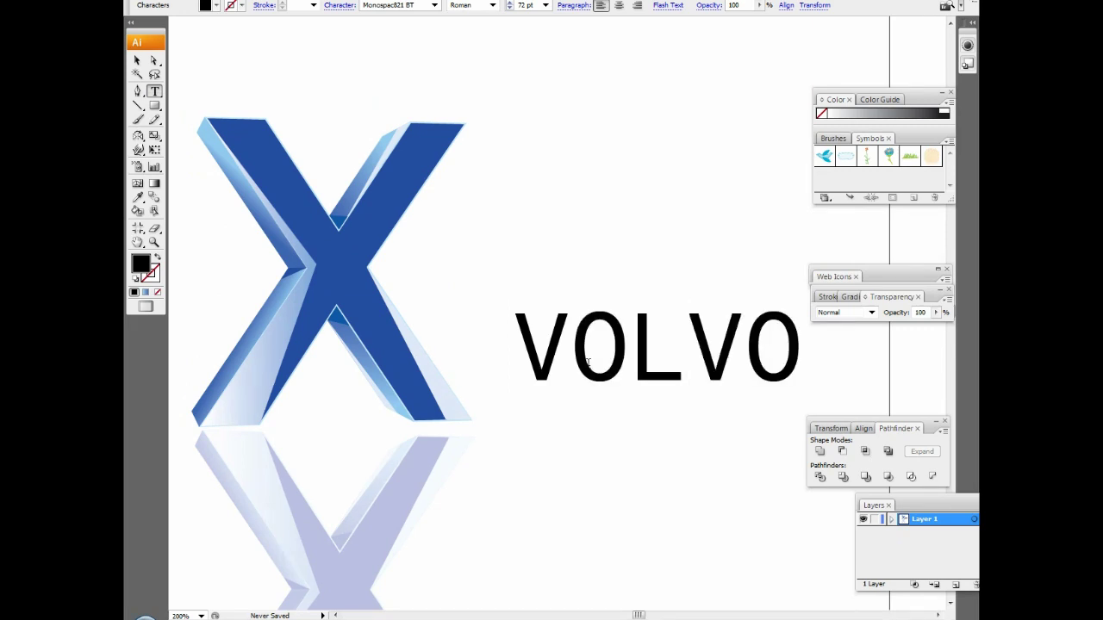
{"action": "type", "text": "RINE"}
{"action": "scroll", "coordinate": [527, 402], "scroll_direction": "down", "scroll_amount": 1}
{"action": "scroll", "coordinate": [707, 414], "scroll_direction": "down", "scroll_amount": 1}
{"action": "key", "text": "BackSpace"}
{"action": "key", "text": "BackSpace"}
{"action": "key", "text": "BackSpace"}
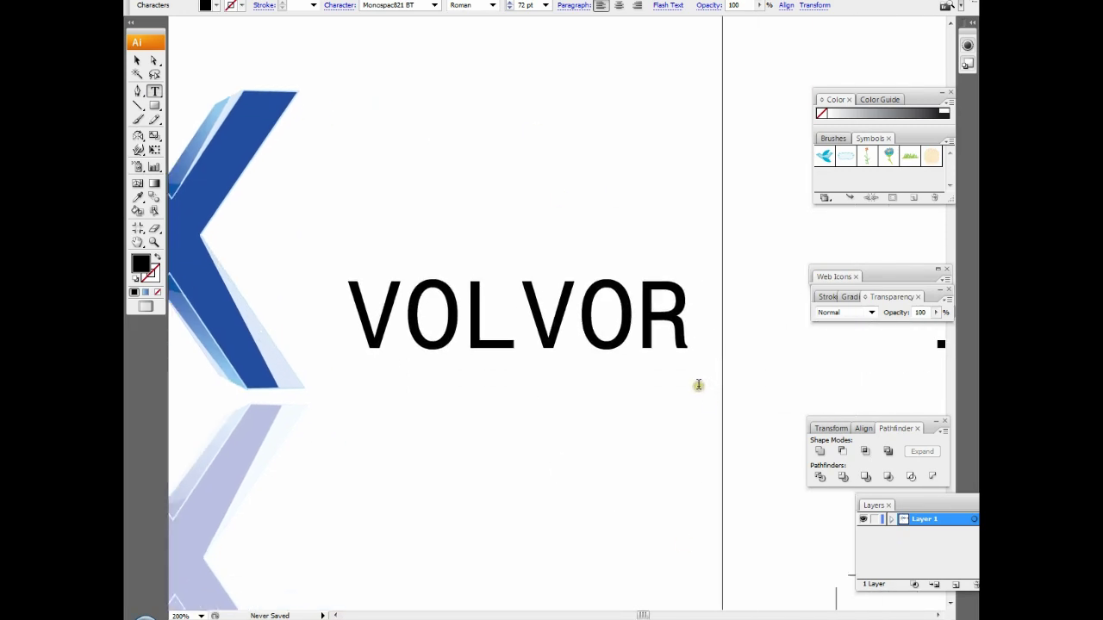
{"action": "key", "text": "Escape"}
{"action": "left_click_drag", "start_coordinate": [484, 341], "coordinate": [458, 367]}
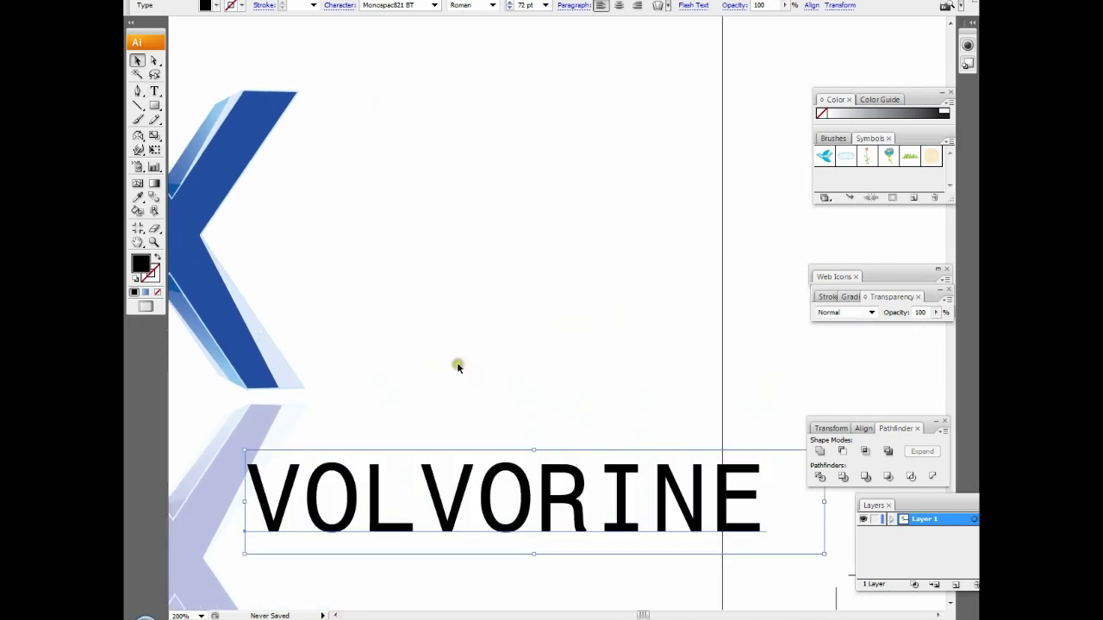
Change the first letter to W so the text reads 'WOLVORINE'.
{"action": "key", "text": "t"}
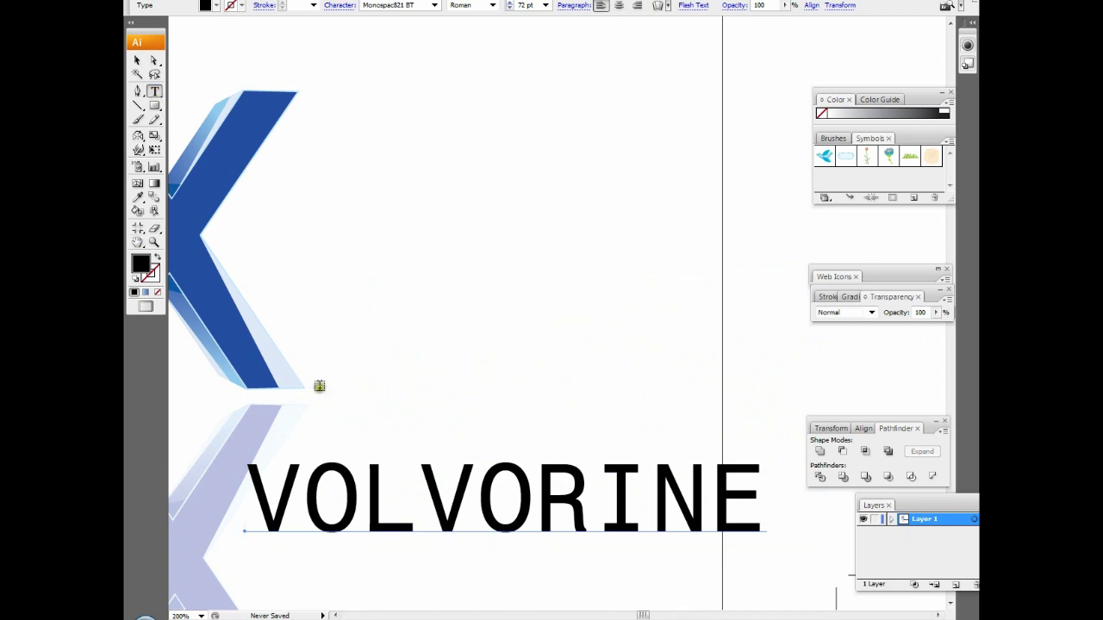
{"action": "left_click_drag", "start_coordinate": [250, 521], "coordinate": [746, 529]}
{"action": "left_click", "coordinate": [226, 534]}
{"action": "key", "text": "shift+Right"}
{"action": "type", "text": "w"}
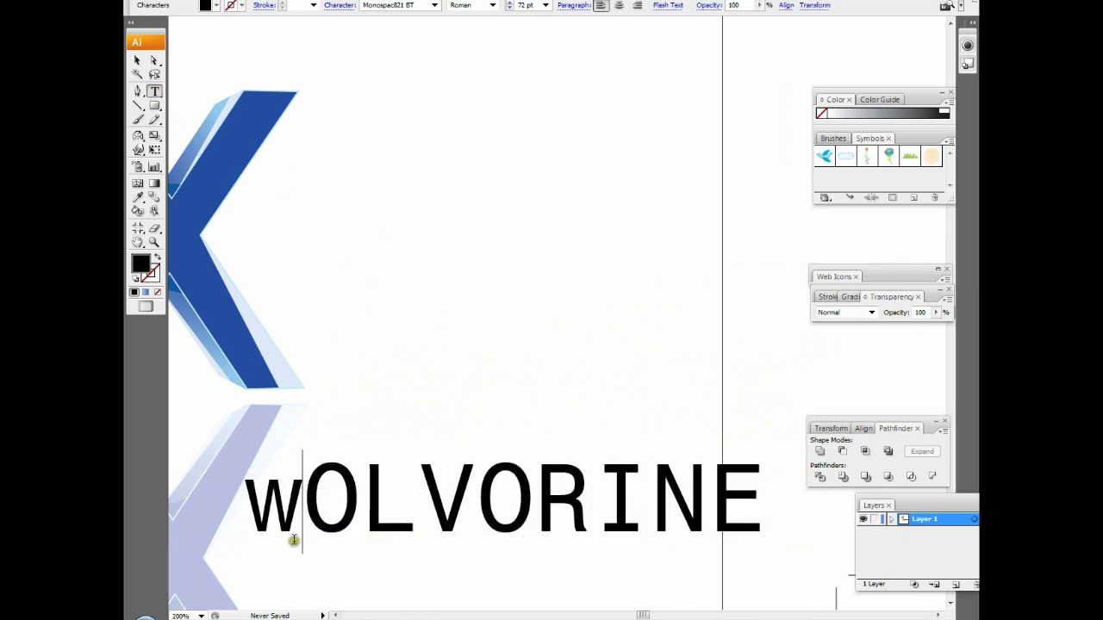
{"action": "key", "text": "BackSpace"}
{"action": "type", "text": "W"}
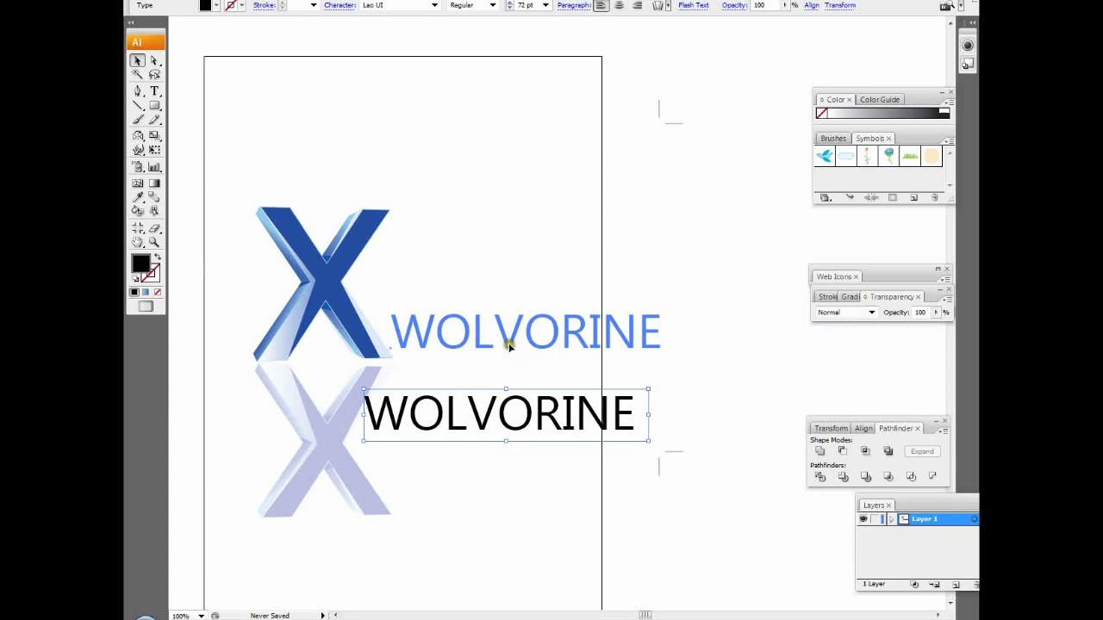
Move WOLVORINE up beside the X and resize it to fit.
{"action": "left_click_drag", "start_coordinate": [509, 413], "coordinate": [543, 335]}
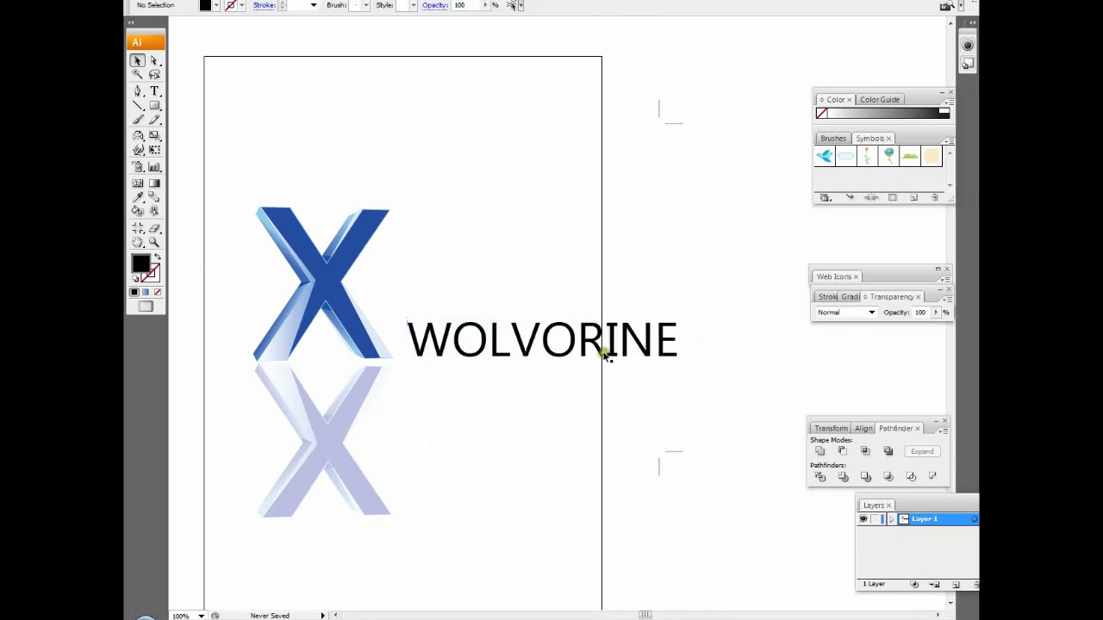
{"action": "left_click_drag", "start_coordinate": [681, 311], "coordinate": [813, 285]}
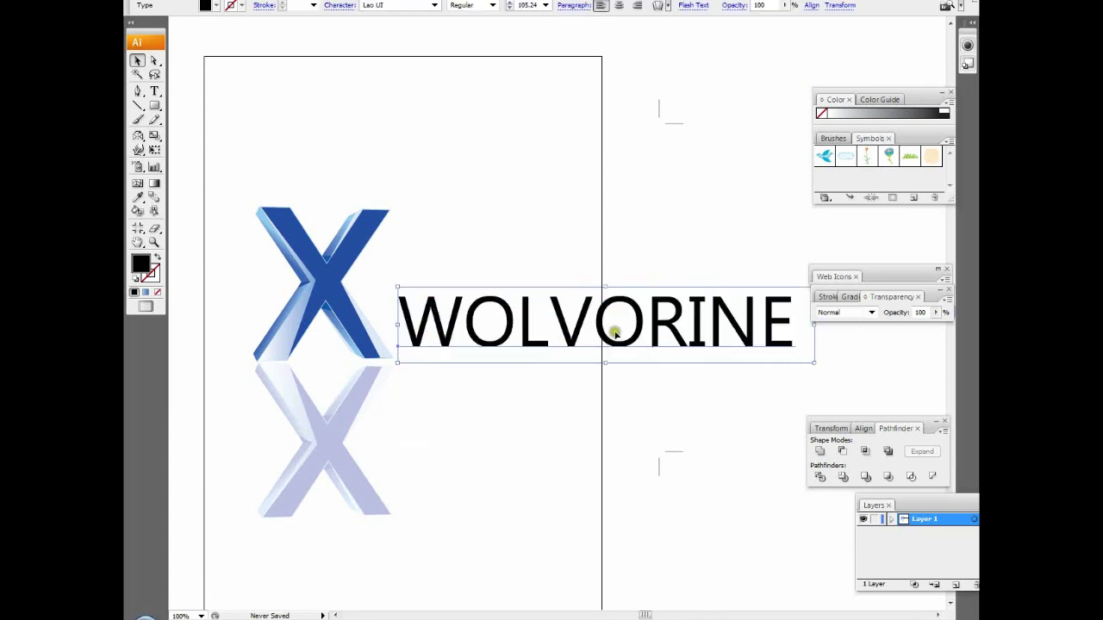
{"action": "left_click_drag", "start_coordinate": [738, 317], "coordinate": [709, 290]}
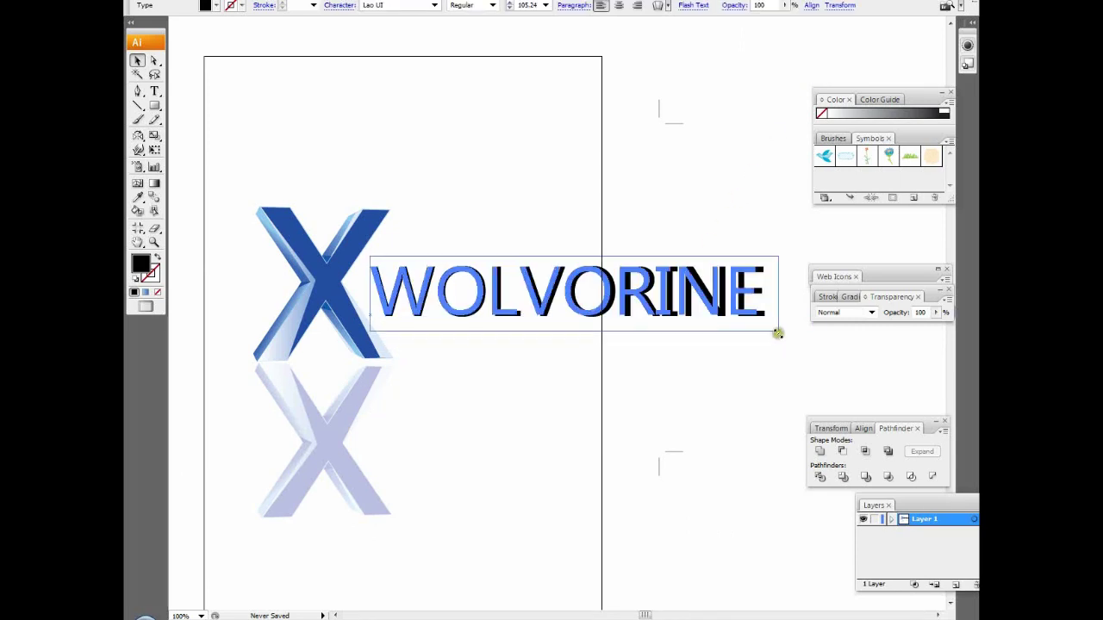
{"action": "left_click_drag", "start_coordinate": [787, 332], "coordinate": [627, 321]}
{"action": "key", "text": "ctrl+plus"}
{"action": "key", "text": "ctrl+plus"}
{"action": "key", "text": "ctrl+plus"}
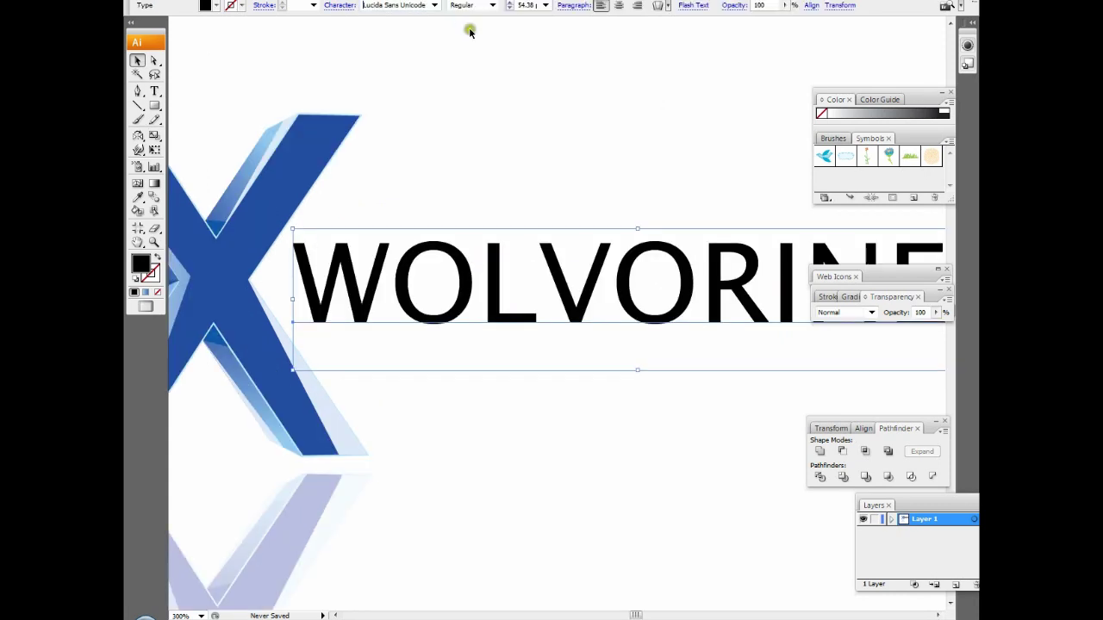
Set WOLVORINE in the Madame ButterflyReg typeface.
{"action": "key", "text": "Down"}
{"action": "key", "text": "ctrl+1"}
{"action": "key", "text": "ctrl+plus"}
{"action": "left_click", "coordinate": [579, 393]}
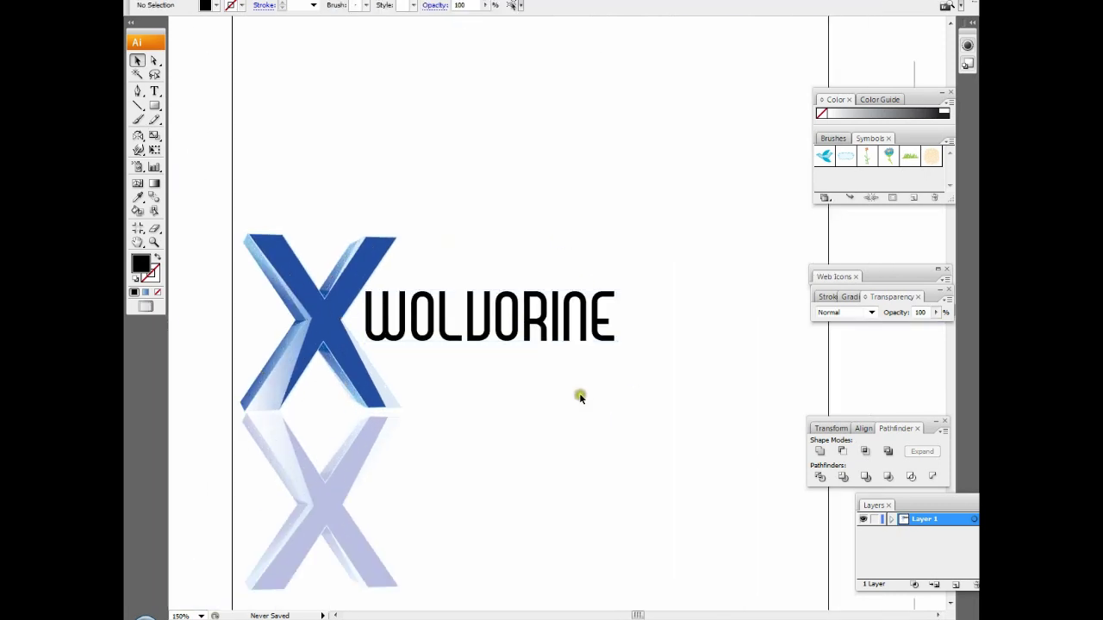
{"action": "key", "text": "ctrl+plus"}
{"action": "key", "text": "ctrl+plus"}
Expand the WOLVORINE text into outlines with Object > Expand.
{"action": "left_click", "coordinate": [500, 327]}
{"action": "left_click", "coordinate": [208, 1]}
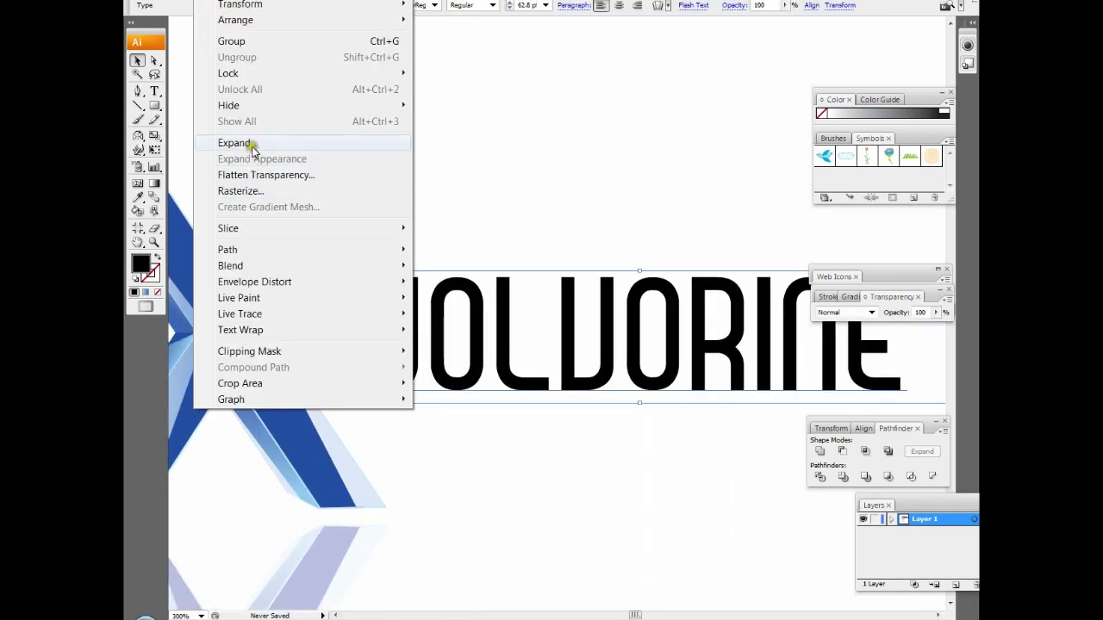
{"action": "left_click", "coordinate": [232, 143]}
{"action": "left_click", "coordinate": [625, 249]}
Fill the outlined lettering with a bright blue from the Color Picker.
{"action": "double_click", "coordinate": [140, 264]}
{"action": "left_click", "coordinate": [572, 273]}
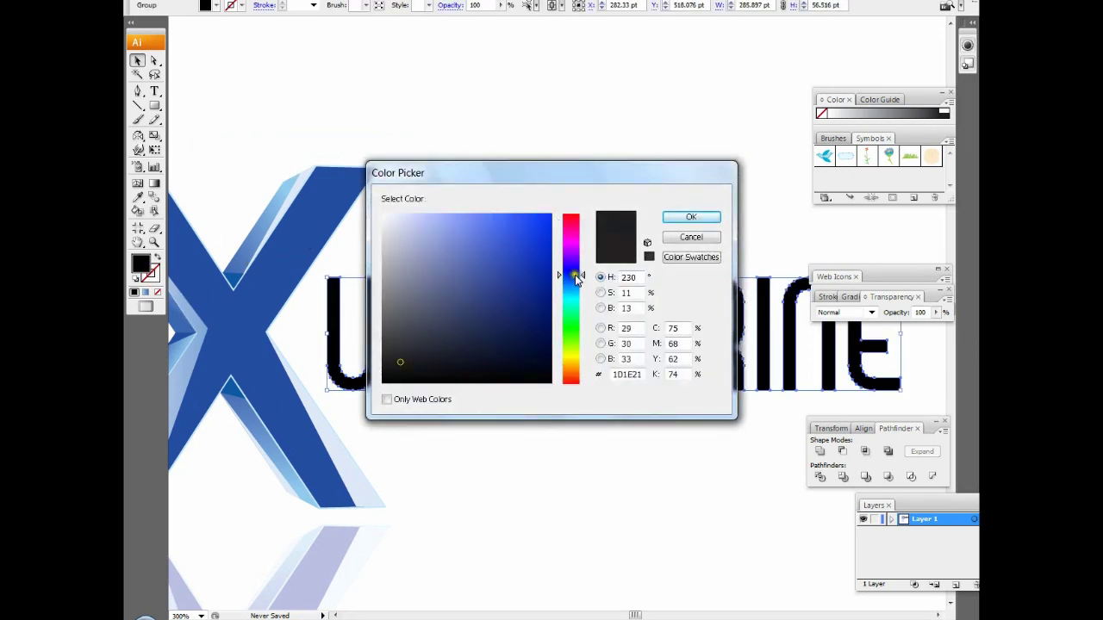
{"action": "left_click", "coordinate": [472, 277]}
{"action": "left_click", "coordinate": [570, 281]}
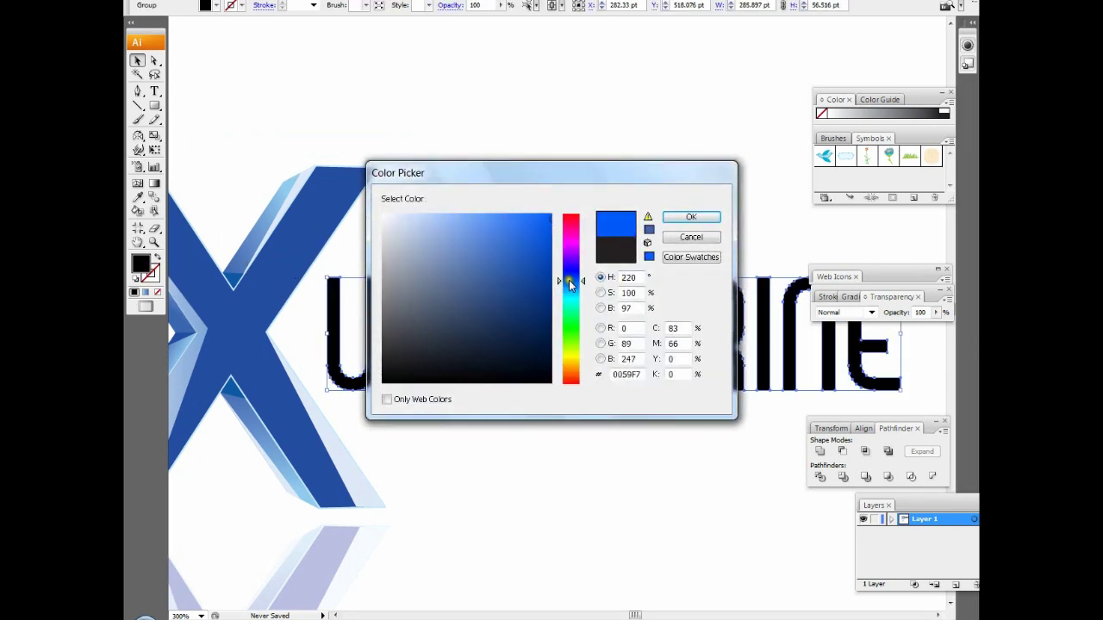
{"action": "left_click", "coordinate": [691, 217]}
{"action": "key", "text": "ctrl+minus"}
{"action": "key", "text": "ctrl+0"}
{"action": "key", "text": "ctrl+plus"}
{"action": "key", "text": "ctrl+plus"}
{"action": "key", "text": "ctrl+plus"}
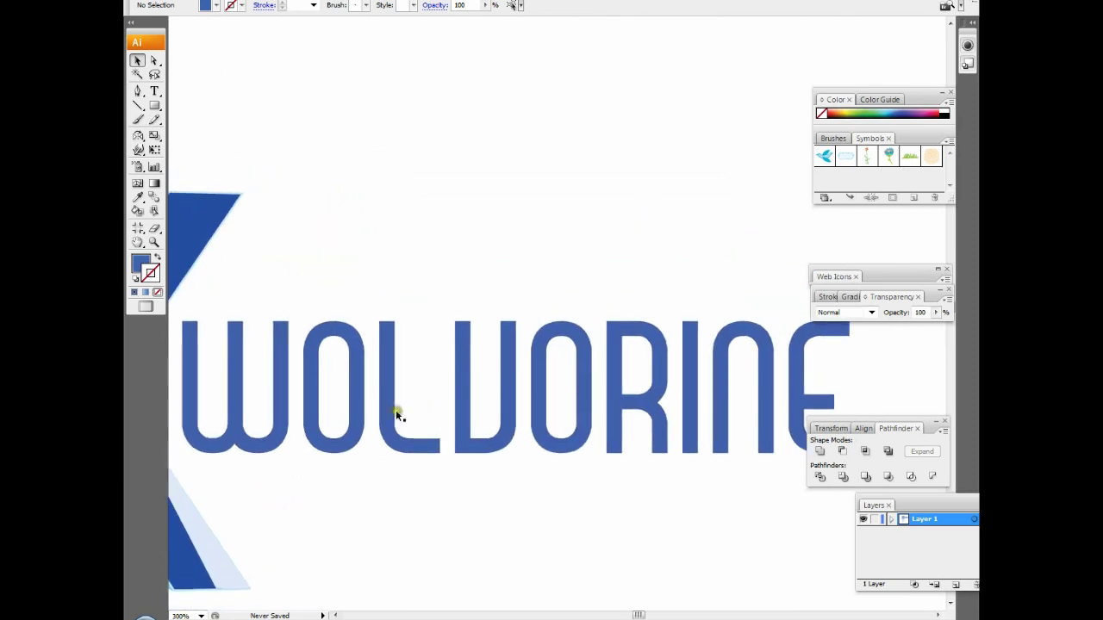
Apply a vertical linear gradient to the lettering with blue and darker-blue stops.
{"action": "left_click", "coordinate": [145, 292]}
{"action": "key", "text": "g"}
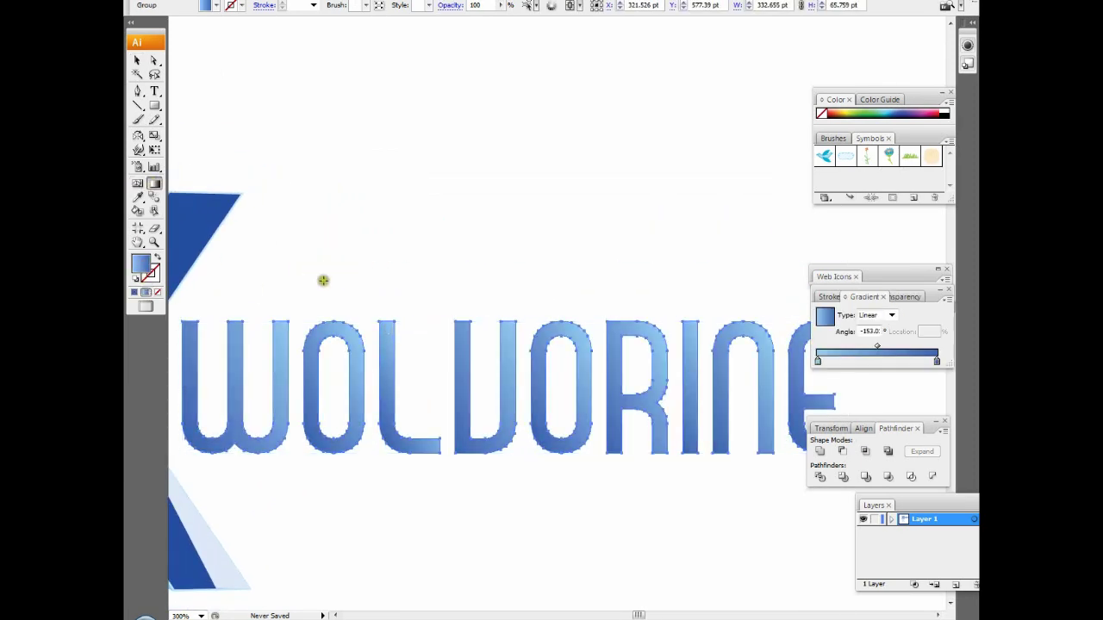
{"action": "left_click_drag", "start_coordinate": [382, 450], "coordinate": [389, 312]}
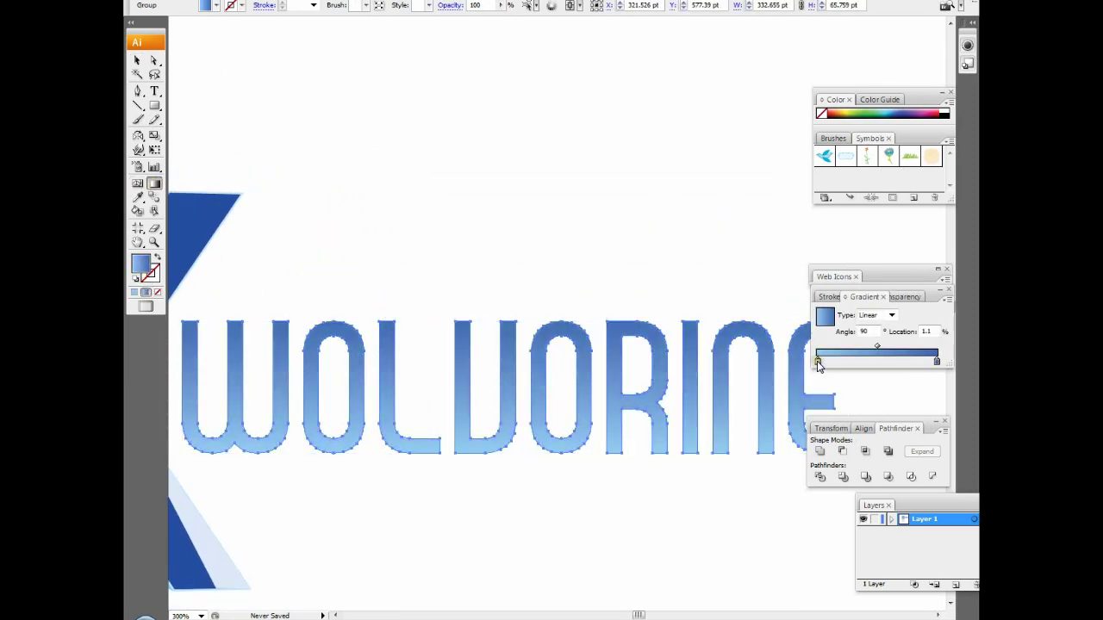
{"action": "double_click", "coordinate": [141, 266]}
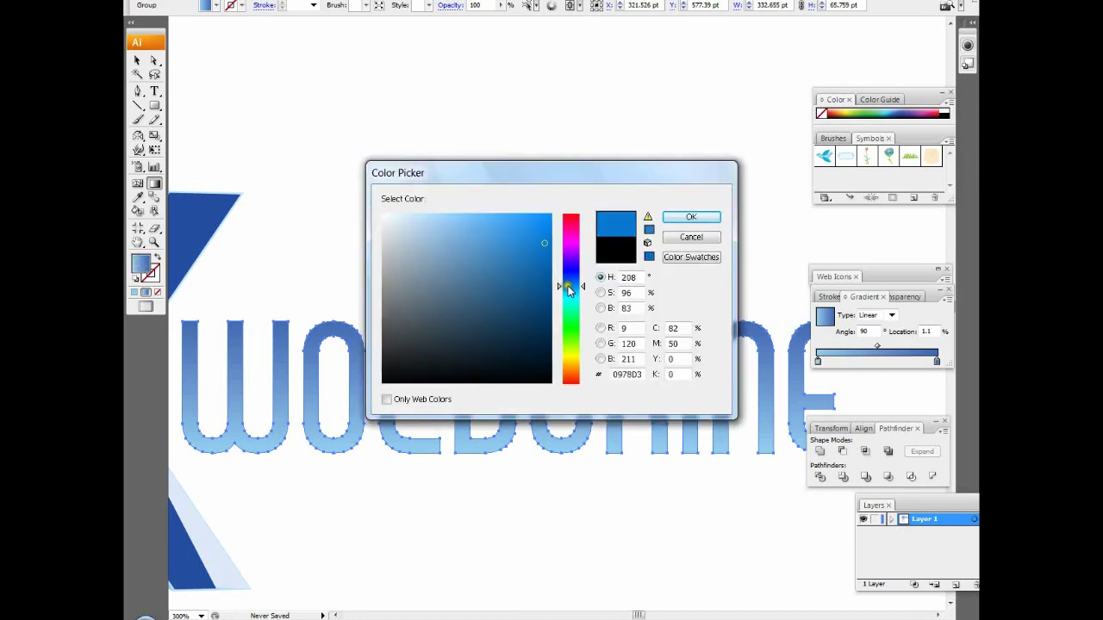
{"action": "left_click", "coordinate": [677, 226]}
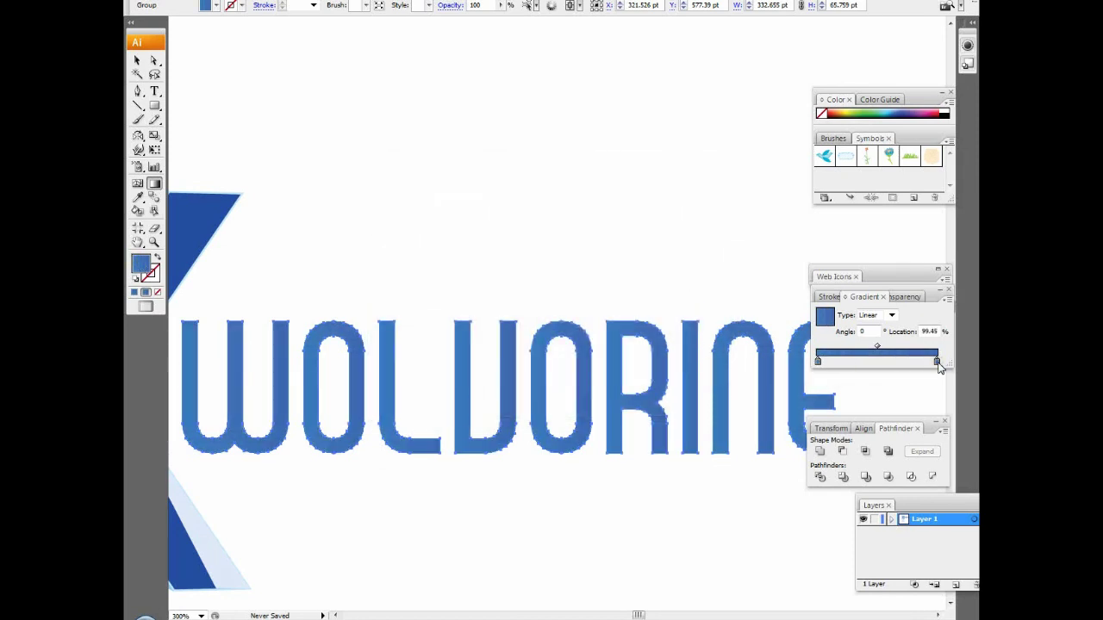
{"action": "double_click", "coordinate": [149, 264]}
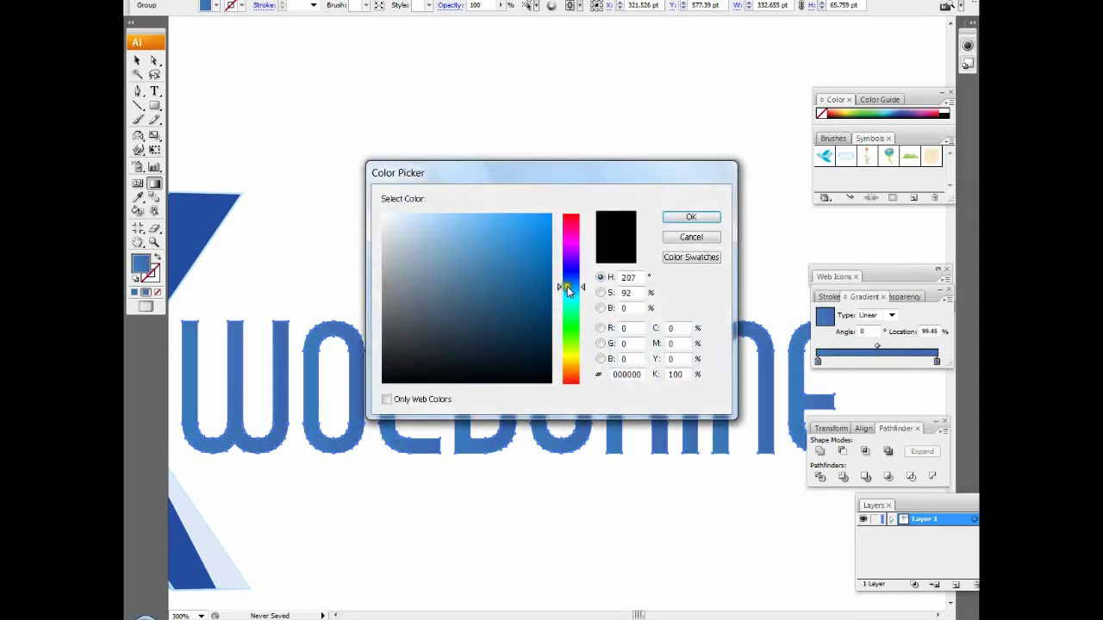
{"action": "left_click", "coordinate": [700, 217]}
{"action": "left_click_drag", "start_coordinate": [381, 466], "coordinate": [438, 315]}
Redraw the gradient so the lettering darkens toward the bottom.
{"action": "key", "text": "v"}
{"action": "left_click", "coordinate": [500, 256]}
{"action": "key", "text": "ctrl+minus"}
{"action": "key", "text": "ctrl+minus"}
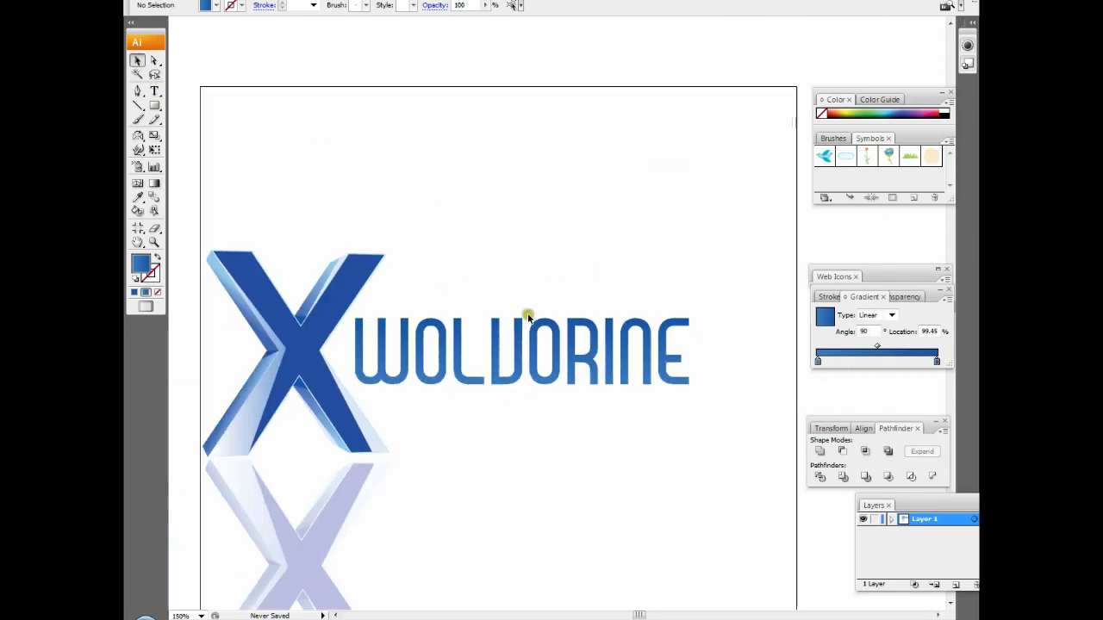
{"action": "key", "text": "ctrl+plus"}
{"action": "left_click", "coordinate": [438, 362]}
{"action": "key", "text": "g"}
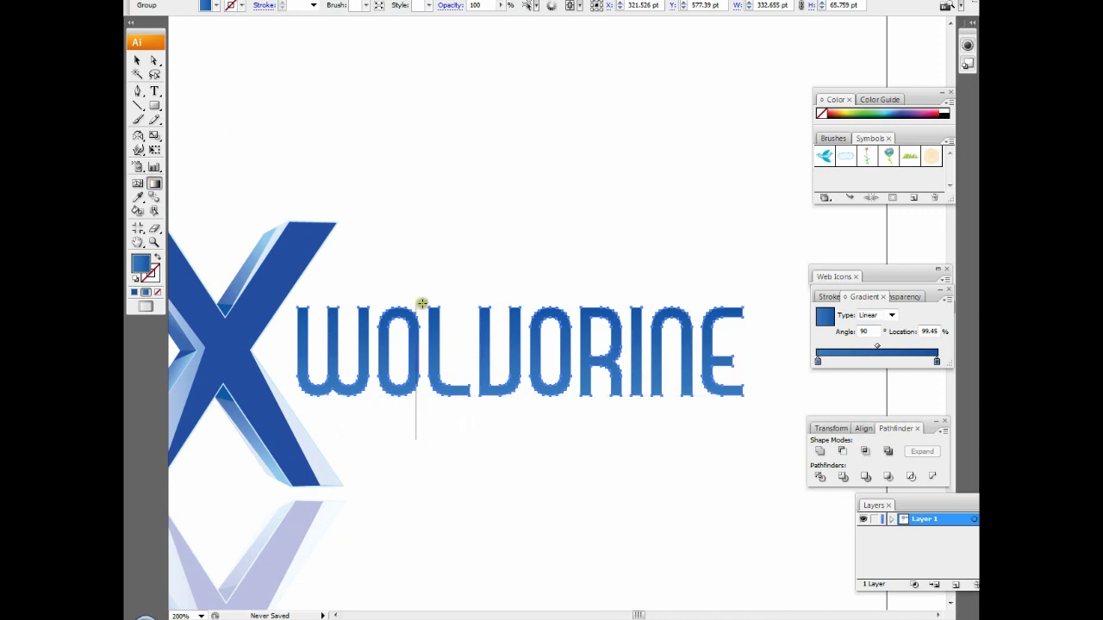
{"action": "left_click_drag", "start_coordinate": [437, 412], "coordinate": [437, 377]}
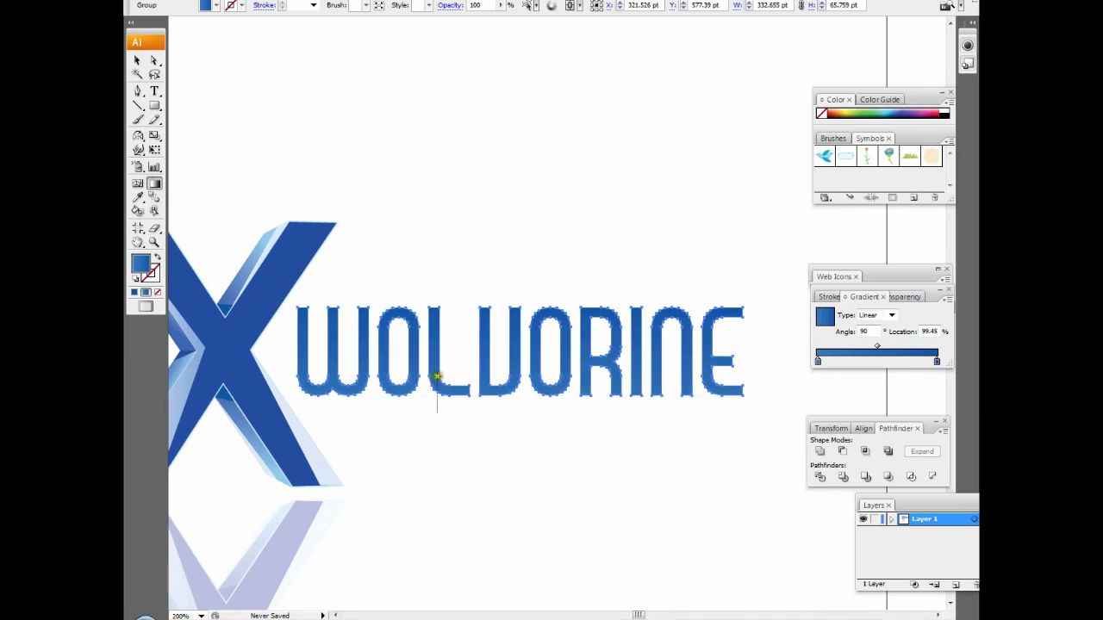
Change the gradient's blue to a new shade.
{"action": "double_click", "coordinate": [140, 263]}
{"action": "left_click", "coordinate": [553, 240]}
{"action": "left_click", "coordinate": [690, 219]}
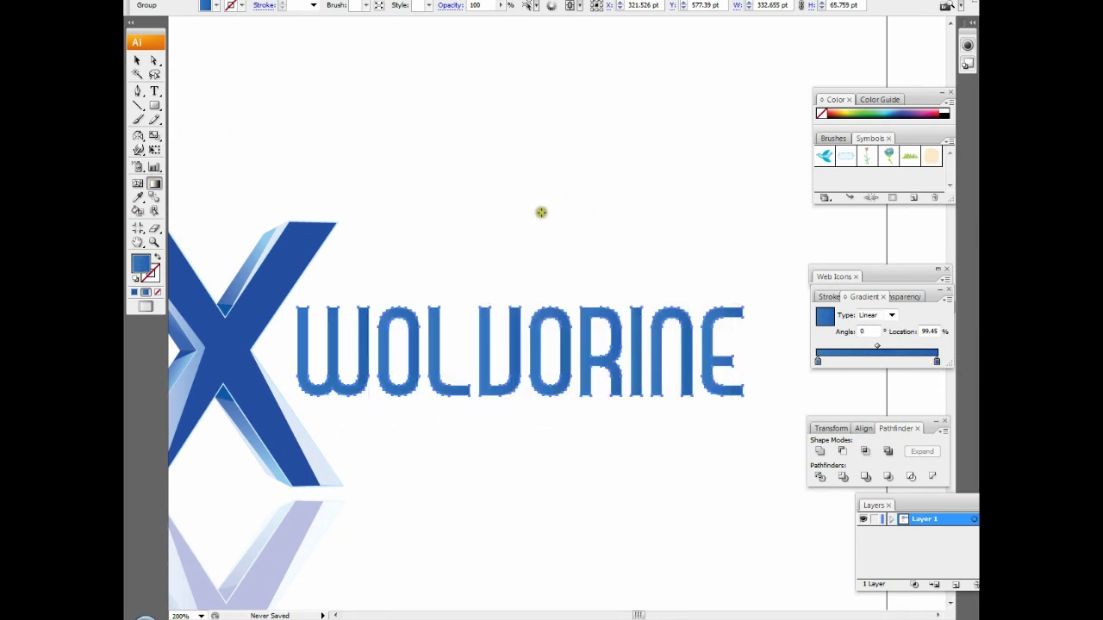
{"action": "key", "text": "v"}
{"action": "key", "text": "ctrl+0"}
{"action": "key", "text": "ctrl+plus"}
{"action": "key", "text": "ctrl+plus"}
{"action": "key", "text": "ctrl+plus"}
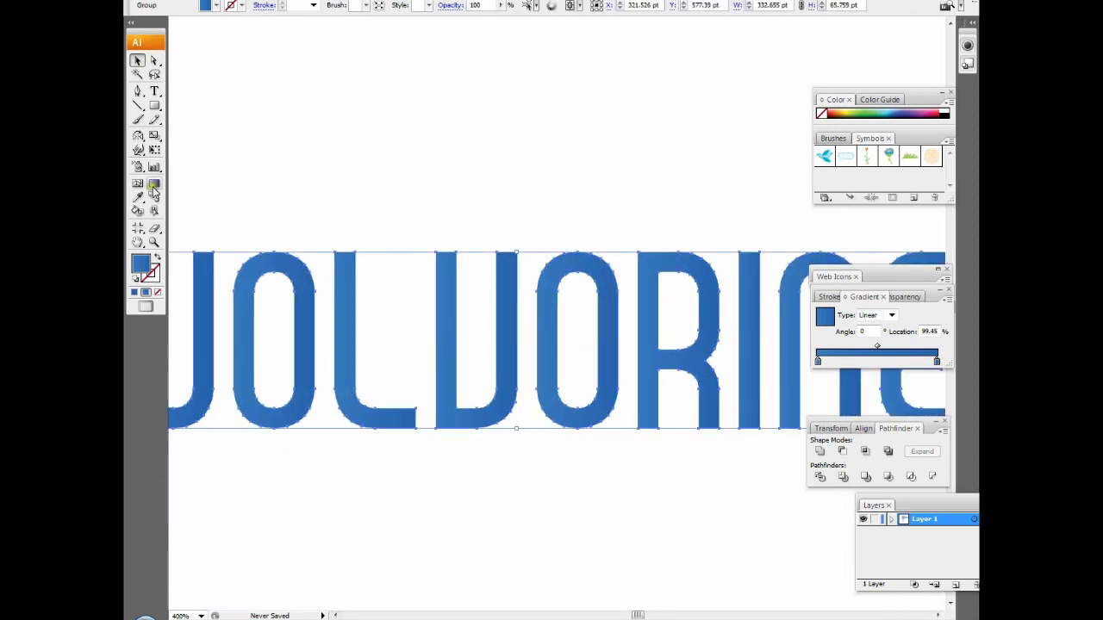
Redraw the gradient vertically at 90° across the lettering.
{"action": "left_click", "coordinate": [154, 184]}
{"action": "left_click_drag", "start_coordinate": [389, 407], "coordinate": [388, 257]}
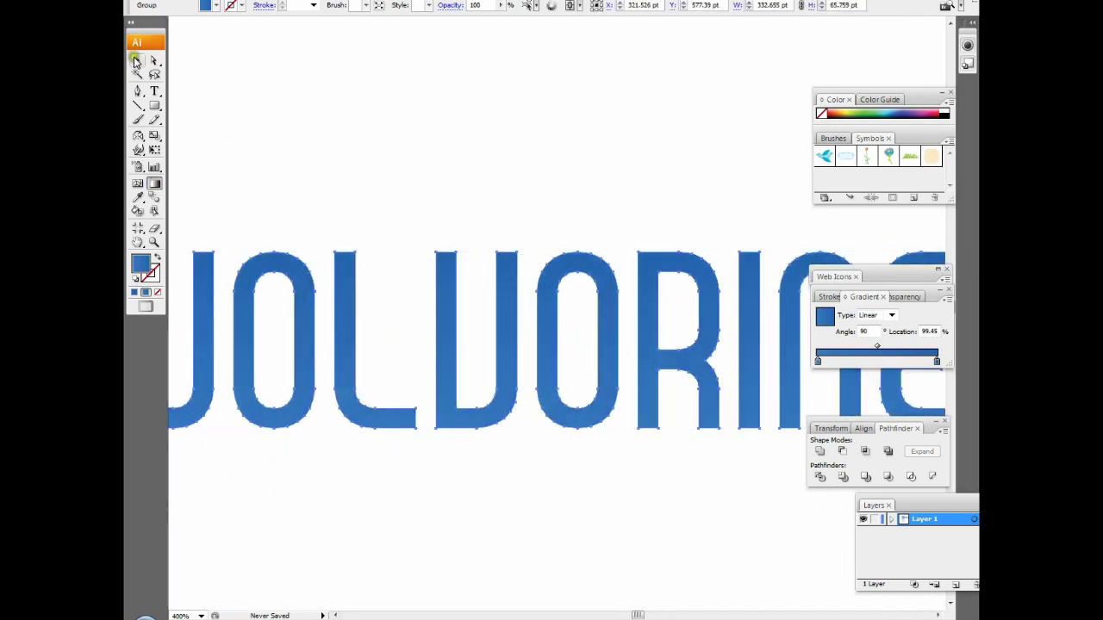
{"action": "left_click", "coordinate": [135, 62]}
{"action": "key", "text": "ctrl+shift+a"}
{"action": "key", "text": "ctrl+minus"}
{"action": "key", "text": "ctrl+minus"}
{"action": "key", "text": "ctrl+minus"}
{"action": "key", "text": "ctrl+minus"}
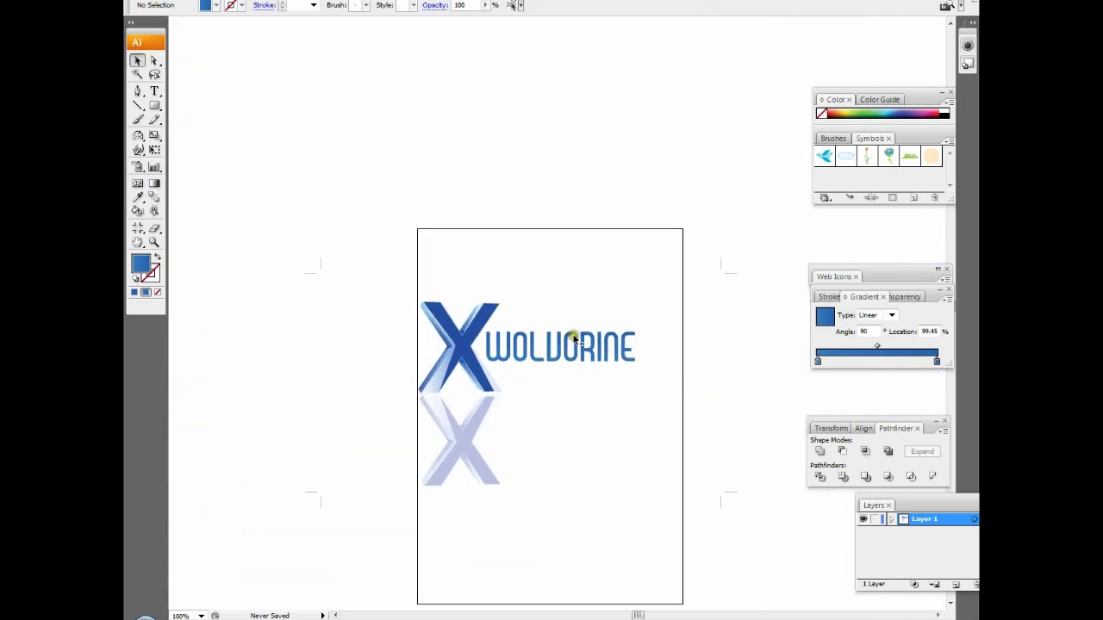
Alt-drag a copy of the WOLVORINE lettering and flip it with the Reflect tool's Horizontal option.
{"action": "key", "text": "ctrl+plus"}
{"action": "left_click", "coordinate": [429, 321]}
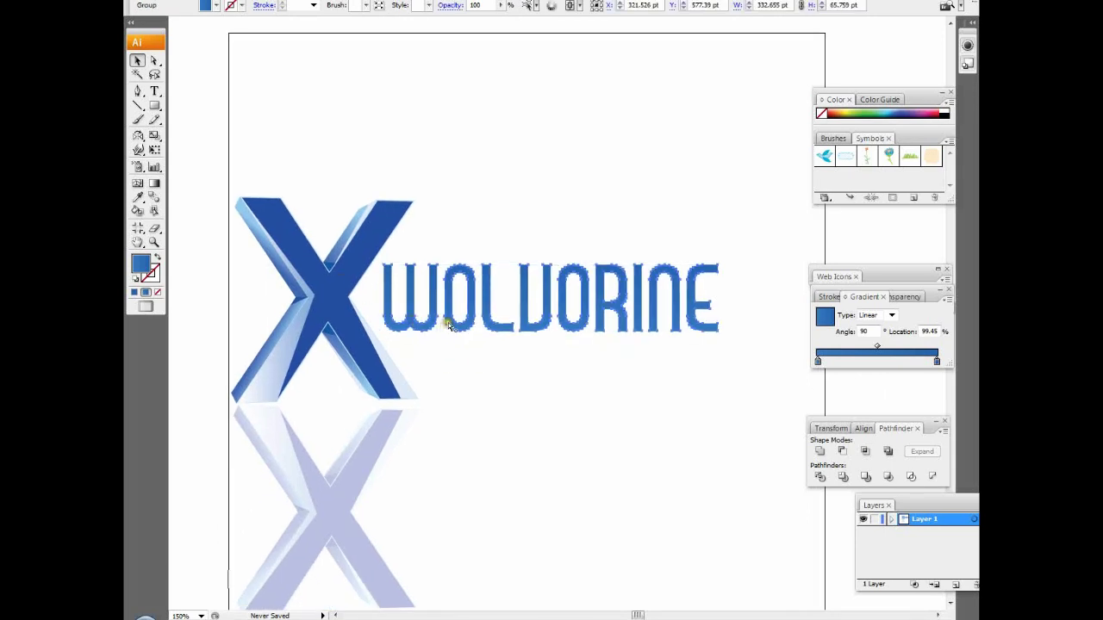
{"action": "left_click_drag", "start_coordinate": [448, 324], "coordinate": [461, 380]}
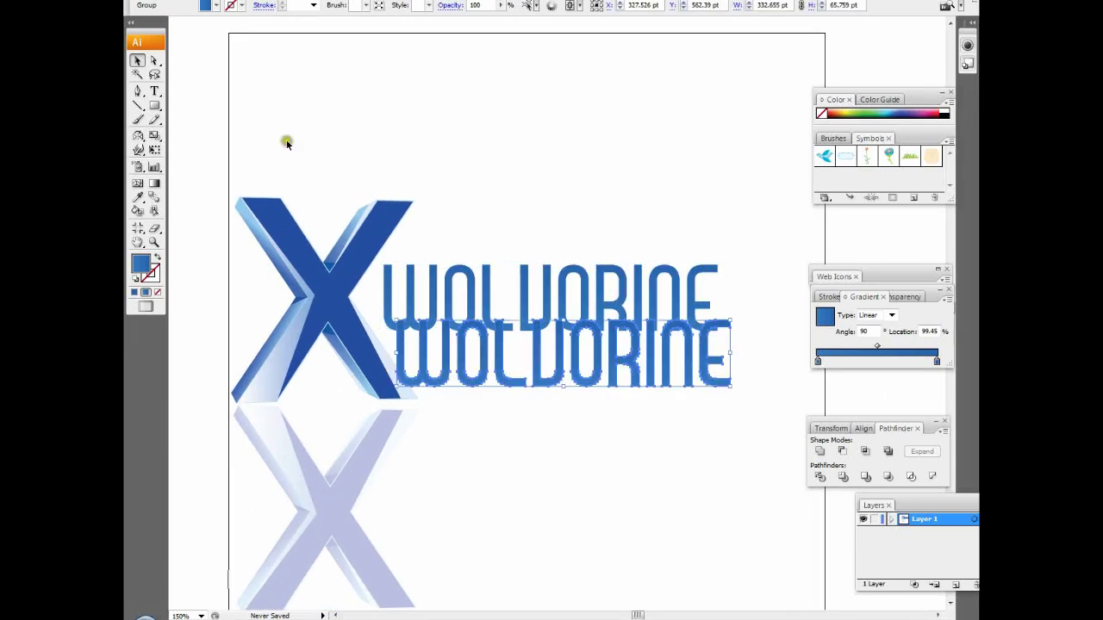
{"action": "left_click", "coordinate": [153, 73]}
{"action": "double_click", "coordinate": [142, 137]}
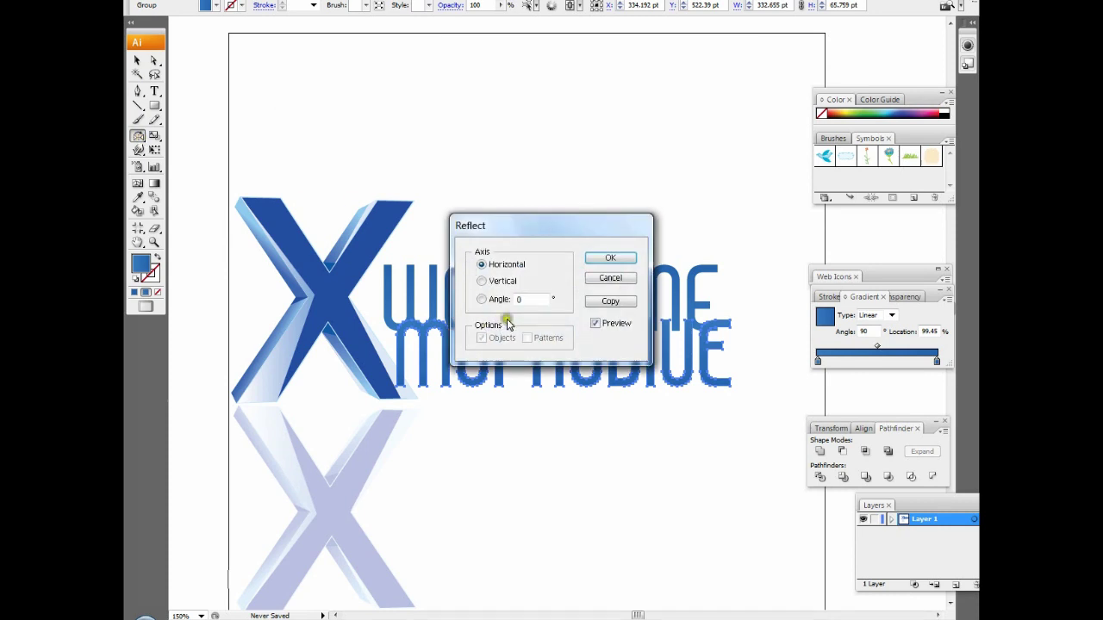
{"action": "left_click", "coordinate": [606, 262]}
Move the flipped lettering beneath WOLVORINE and align it to a vertical ruler guide.
{"action": "left_click", "coordinate": [137, 60]}
{"action": "left_click_drag", "start_coordinate": [490, 367], "coordinate": [485, 507]}
{"action": "key", "text": "ctrl+r"}
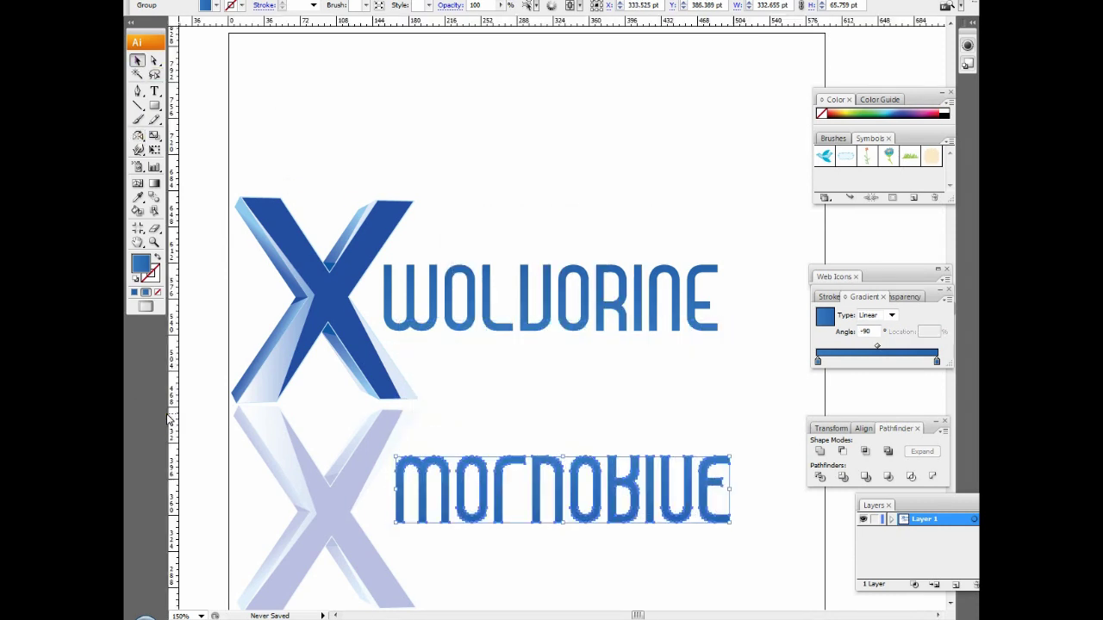
{"action": "left_click_drag", "start_coordinate": [381, 449], "coordinate": [410, 472]}
{"action": "scroll", "coordinate": [510, 362], "scroll_direction": "down", "scroll_amount": 1}
{"action": "scroll", "coordinate": [526, 388], "scroll_direction": "down", "scroll_amount": 1}
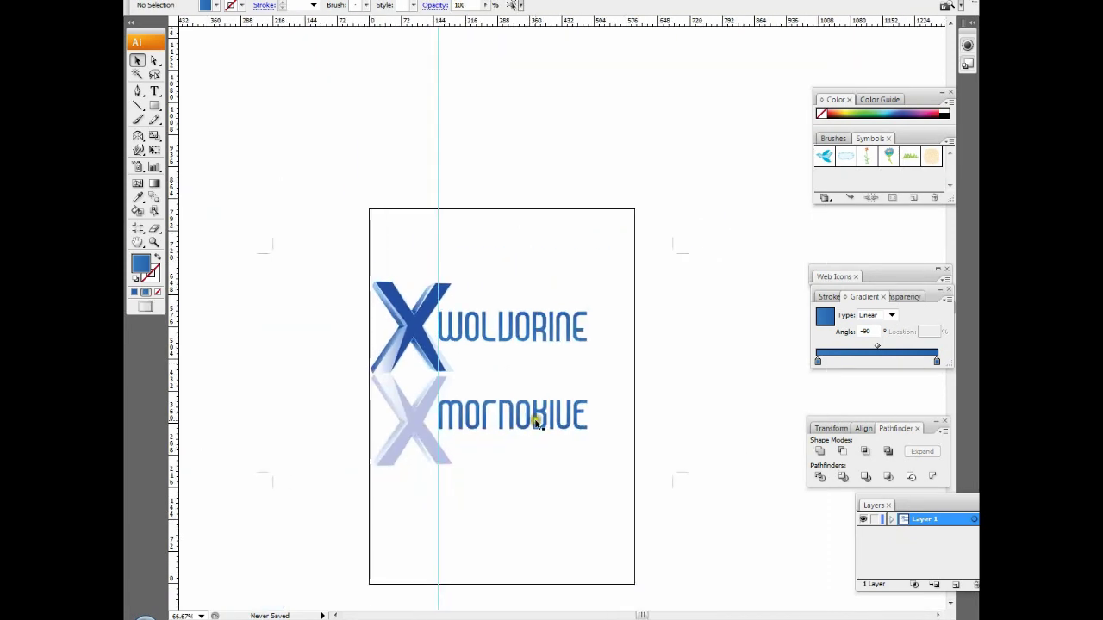
Select the flipped lettering group, check its context menu, then deselect the artwork.
{"action": "left_click", "coordinate": [482, 451]}
{"action": "right_click", "coordinate": [485, 453]}
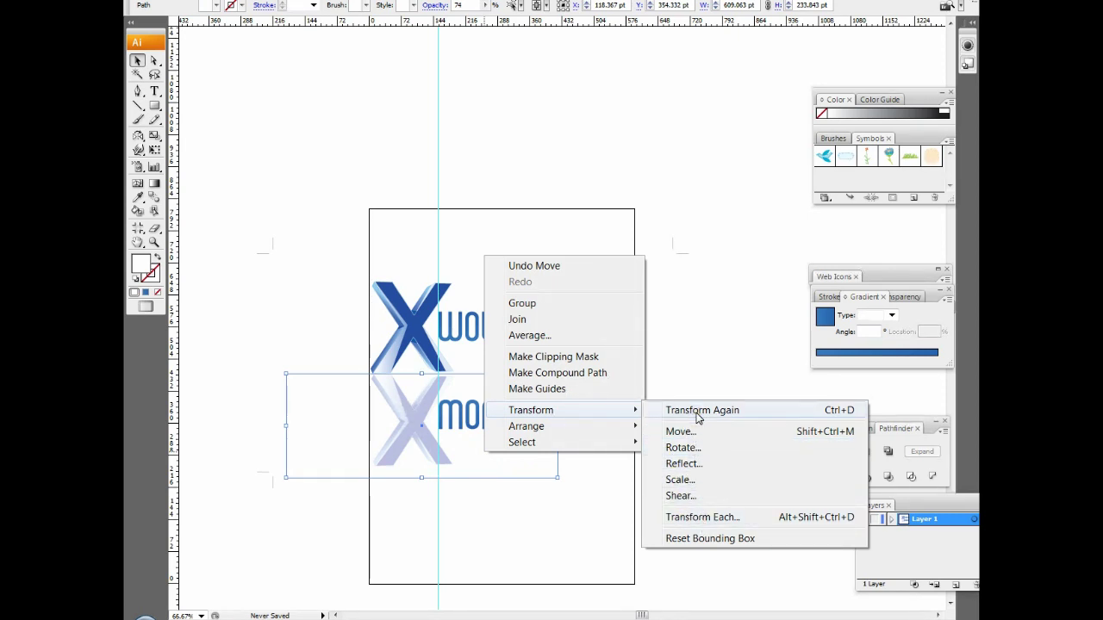
{"action": "left_click", "coordinate": [660, 423]}
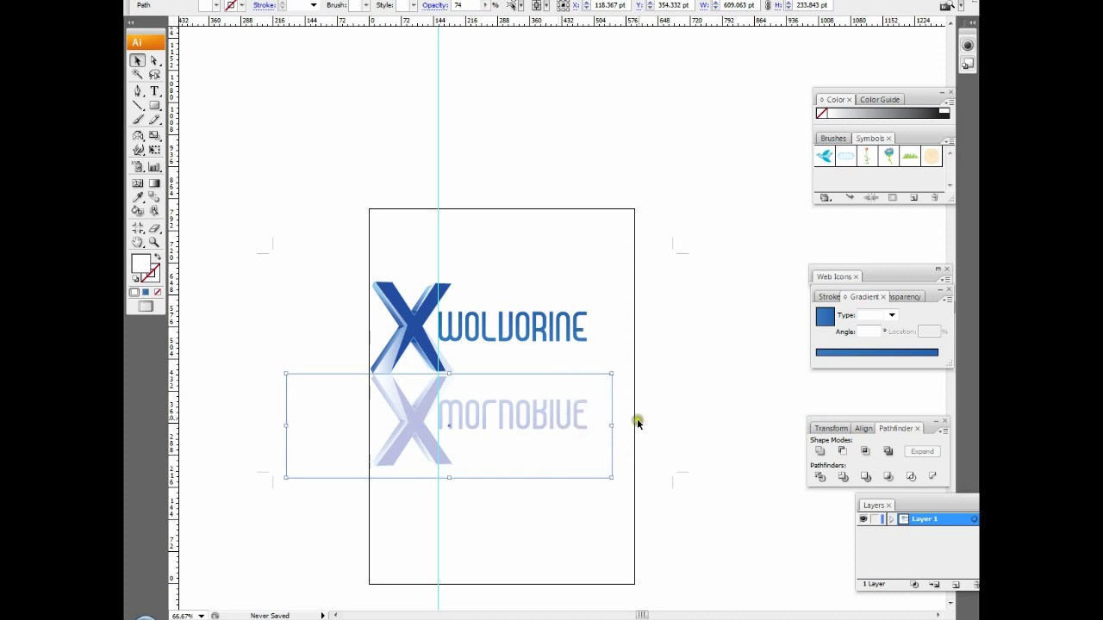
{"action": "left_click", "coordinate": [638, 423]}
Draw a thin rectangle at the X's bottom tip, fill it blue and lower its opacity.
{"action": "key", "text": "ctrl+plus"}
{"action": "key", "text": "ctrl+plus"}
{"action": "scroll", "coordinate": [346, 293], "scroll_direction": "up", "scroll_amount": 2}
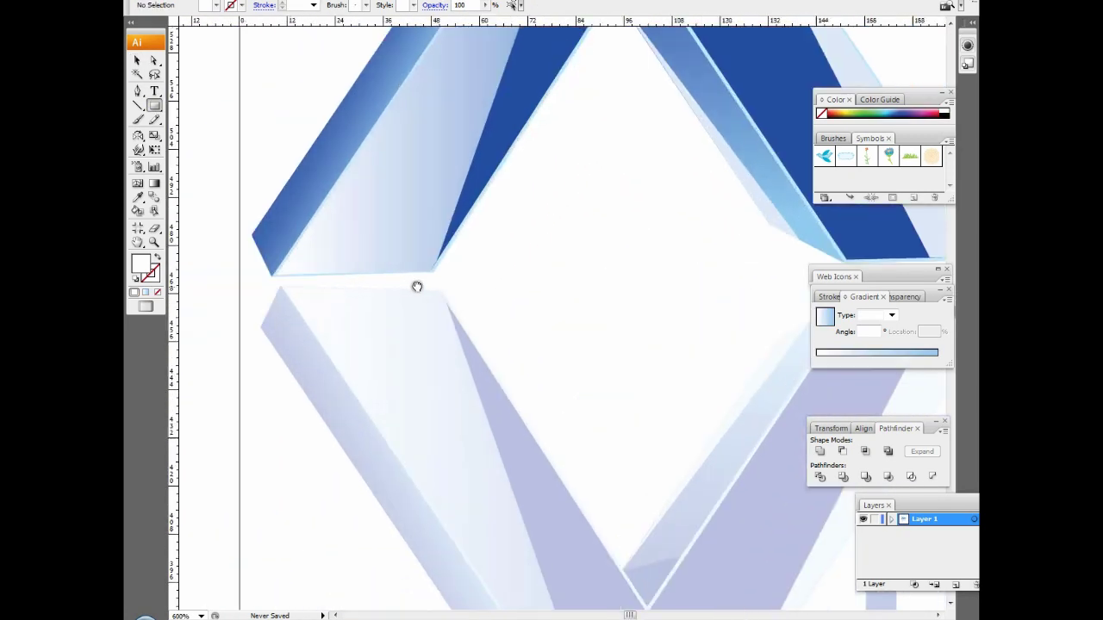
{"action": "scroll", "coordinate": [416, 285], "scroll_direction": "up", "scroll_amount": 1}
{"action": "left_click_drag", "start_coordinate": [300, 299], "coordinate": [300, 300]}
{"action": "double_click", "coordinate": [140, 264]}
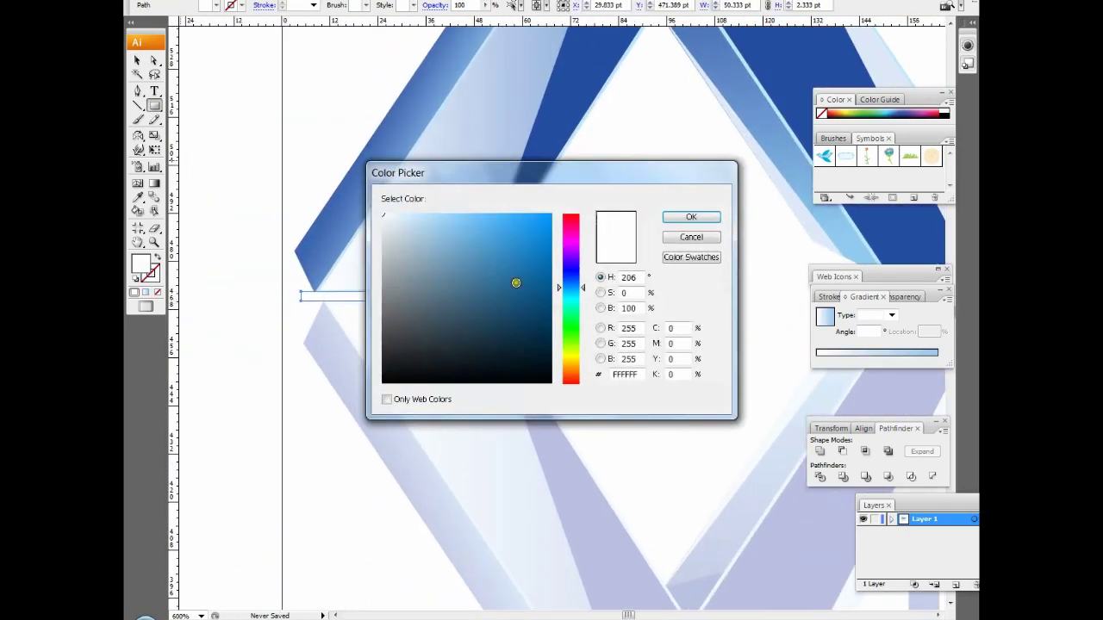
{"action": "left_click_drag", "start_coordinate": [566, 290], "coordinate": [544, 234]}
{"action": "left_click", "coordinate": [698, 217]}
{"action": "left_click", "coordinate": [919, 297]}
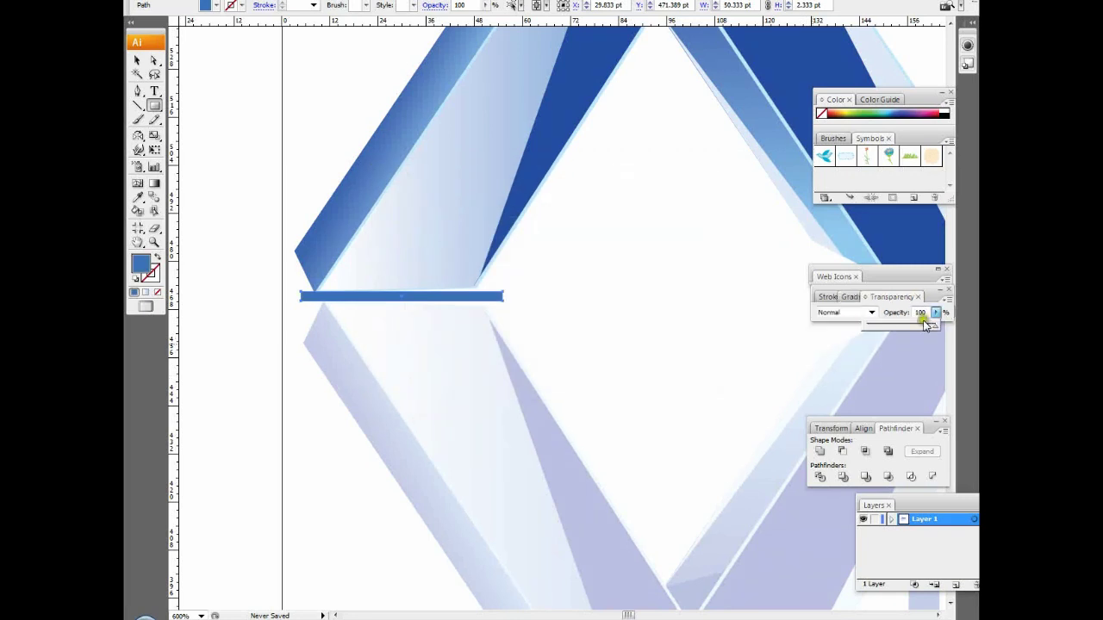
{"action": "left_click_drag", "start_coordinate": [935, 312], "coordinate": [892, 332]}
Apply a Gaussian Blur to the bar, recolour it dark grey and set 74% opacity.
{"action": "left_click", "coordinate": [362, 7]}
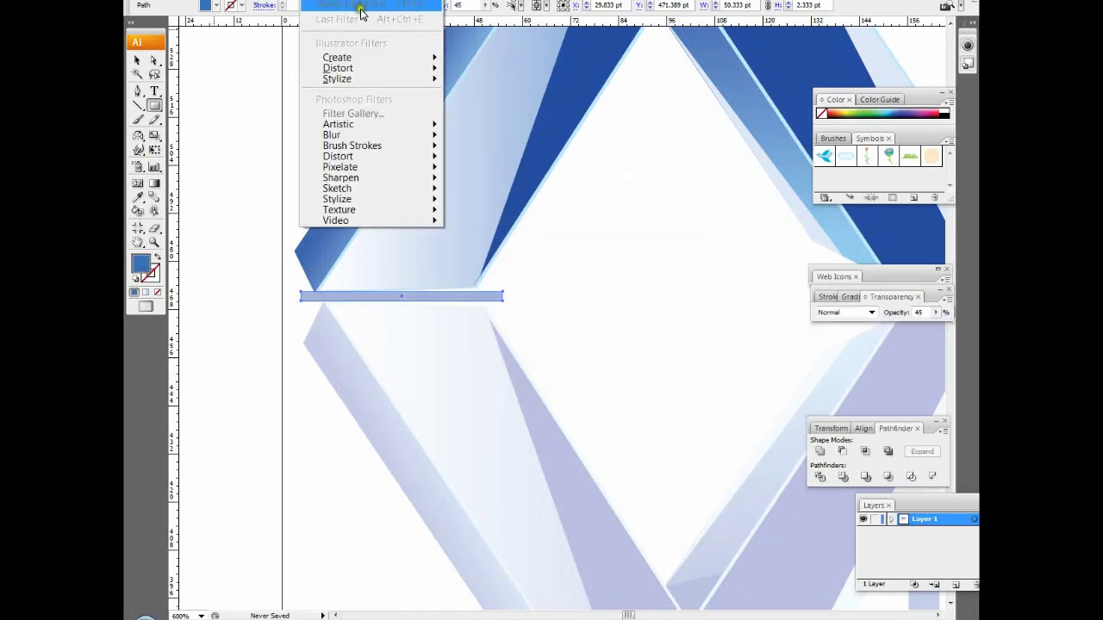
{"action": "left_click", "coordinate": [561, 216]}
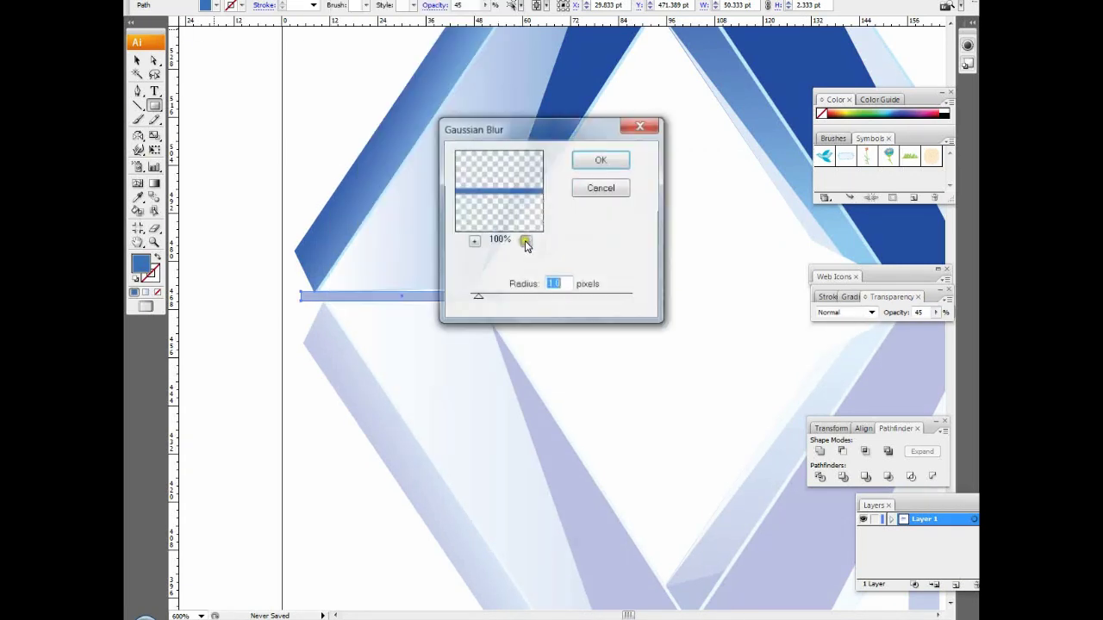
{"action": "left_click", "coordinate": [601, 160]}
{"action": "double_click", "coordinate": [140, 265]}
{"action": "left_click", "coordinate": [509, 290]}
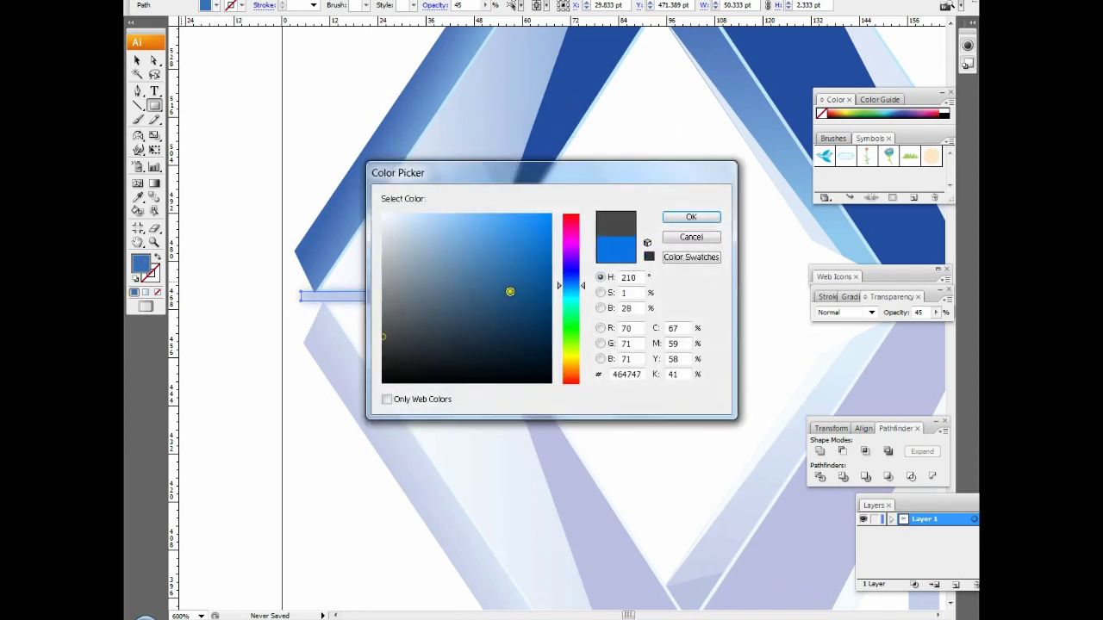
{"action": "left_click", "coordinate": [677, 217]}
{"action": "left_click_drag", "start_coordinate": [924, 314], "coordinate": [923, 332]}
Recolour the small blurred bar under the X from grey to blue.
{"action": "key", "text": "ctrl+minus"}
{"action": "key", "text": "ctrl+minus"}
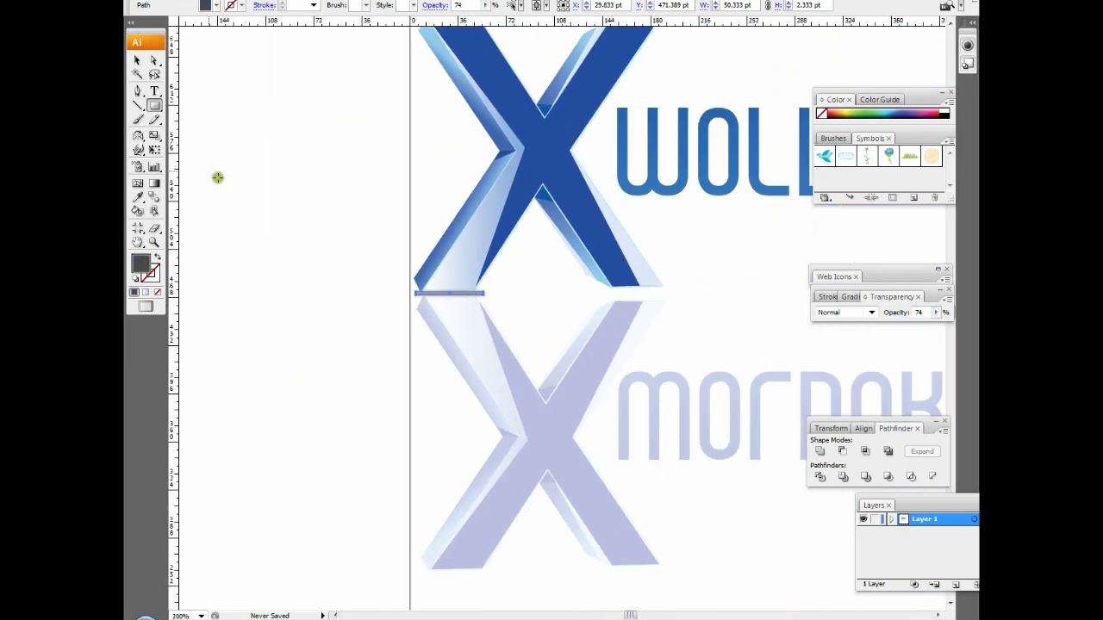
{"action": "left_click", "coordinate": [480, 311]}
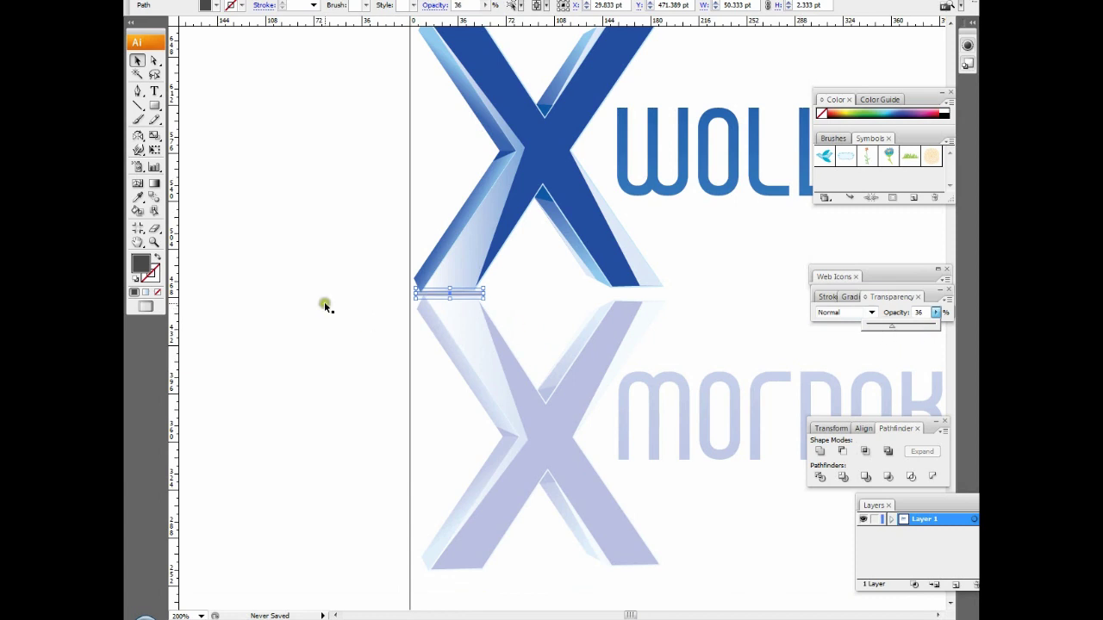
{"action": "key", "text": "ctrl+plus"}
{"action": "key", "text": "ctrl+plus"}
{"action": "key", "text": "ctrl+plus"}
{"action": "double_click", "coordinate": [139, 265]}
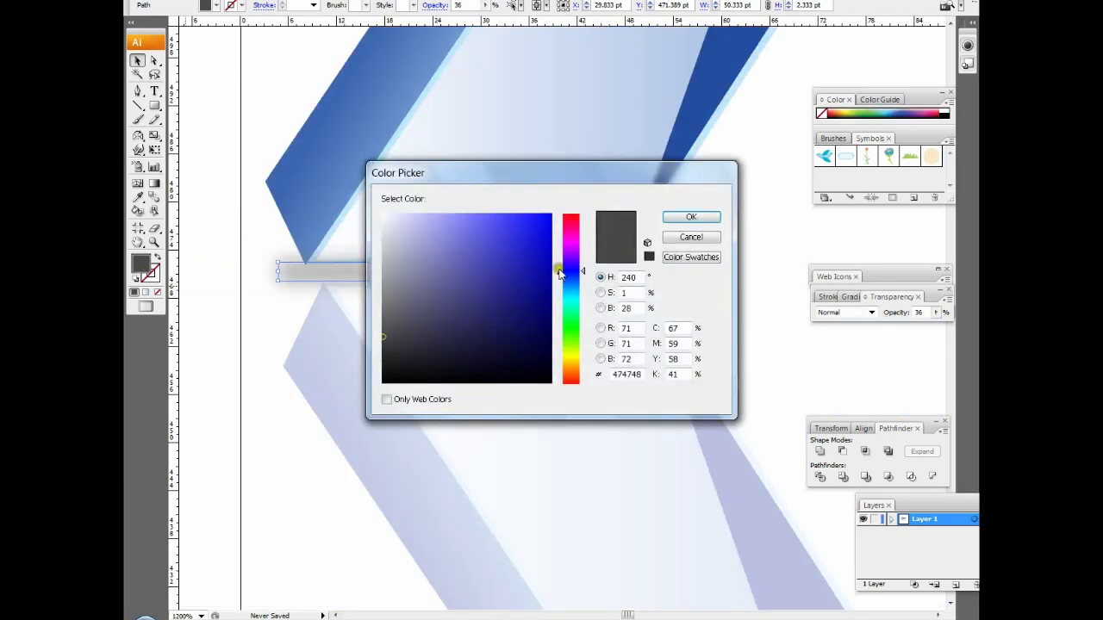
{"action": "left_click_drag", "start_coordinate": [558, 272], "coordinate": [546, 243]}
{"action": "left_click", "coordinate": [691, 216]}
{"action": "key", "text": "ctrl+minus"}
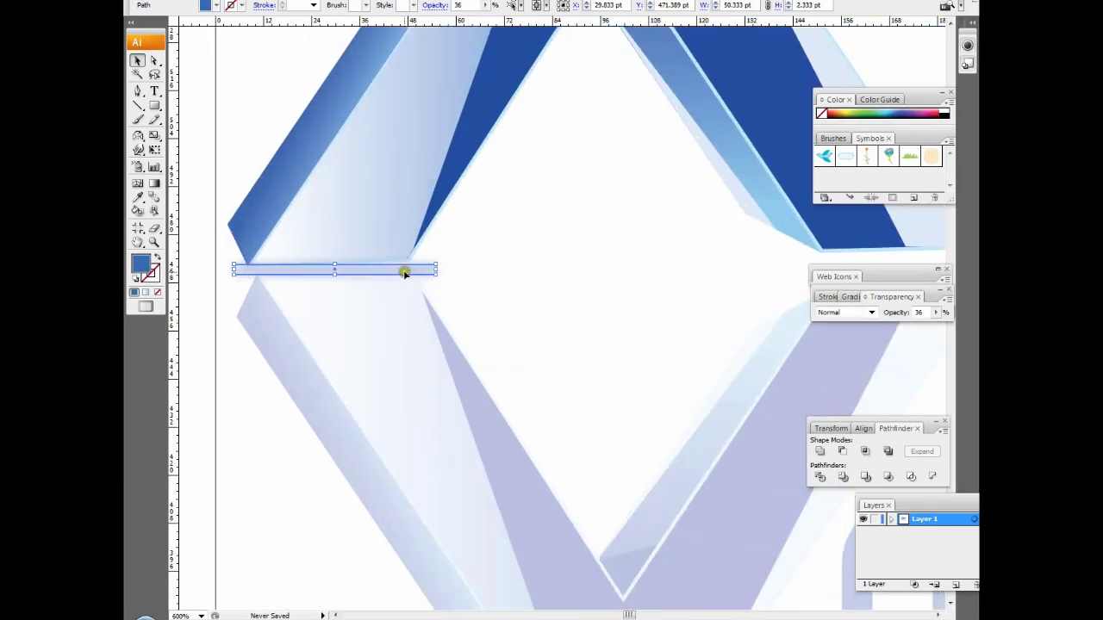
Adjust the blurred bar's stacking order through the Arrange context options.
{"action": "right_click", "coordinate": [369, 271]}
{"action": "left_click", "coordinate": [568, 489]}
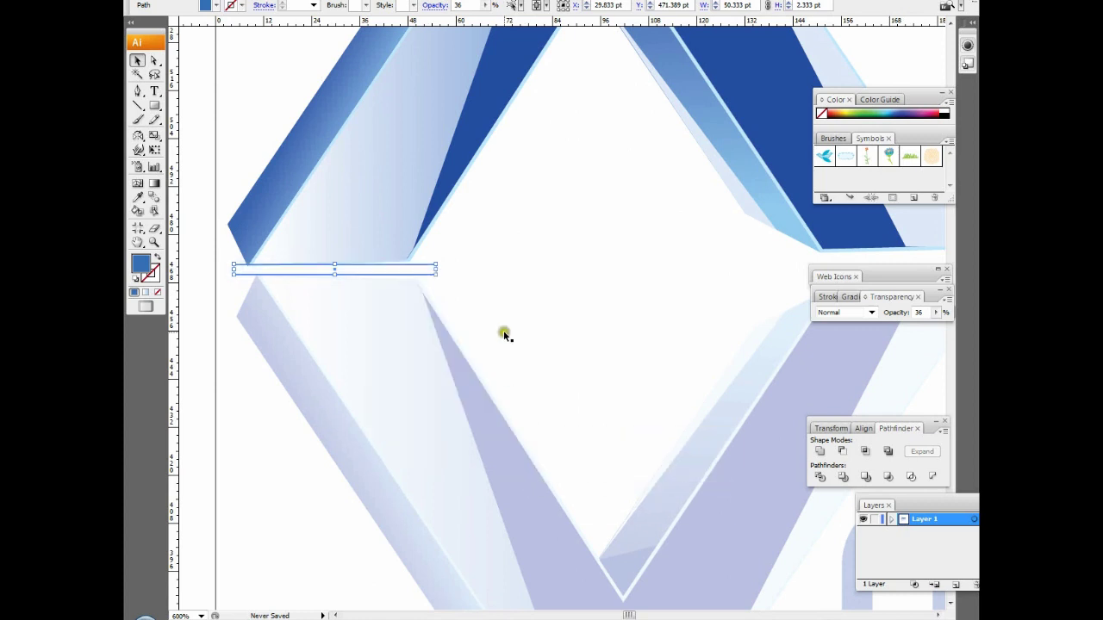
{"action": "right_click", "coordinate": [404, 274]}
{"action": "left_click", "coordinate": [611, 462]}
{"action": "mouse_move", "coordinate": [443, 441]}
{"action": "right_click", "coordinate": [402, 273]}
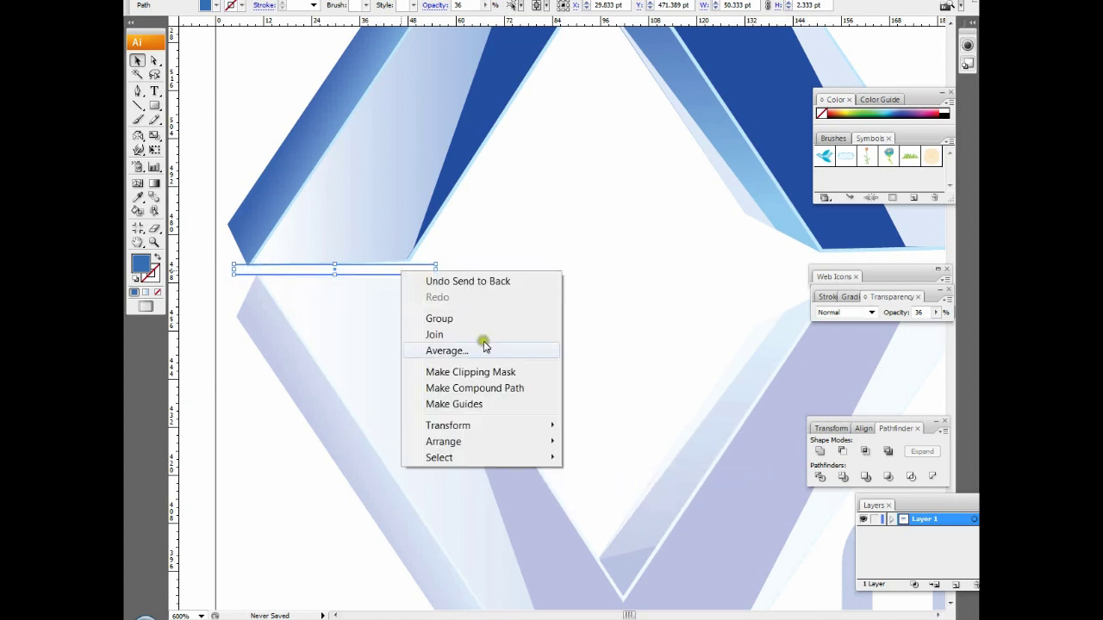
{"action": "left_click", "coordinate": [606, 438]}
{"action": "right_click", "coordinate": [402, 273]}
{"action": "left_click", "coordinate": [606, 470]}
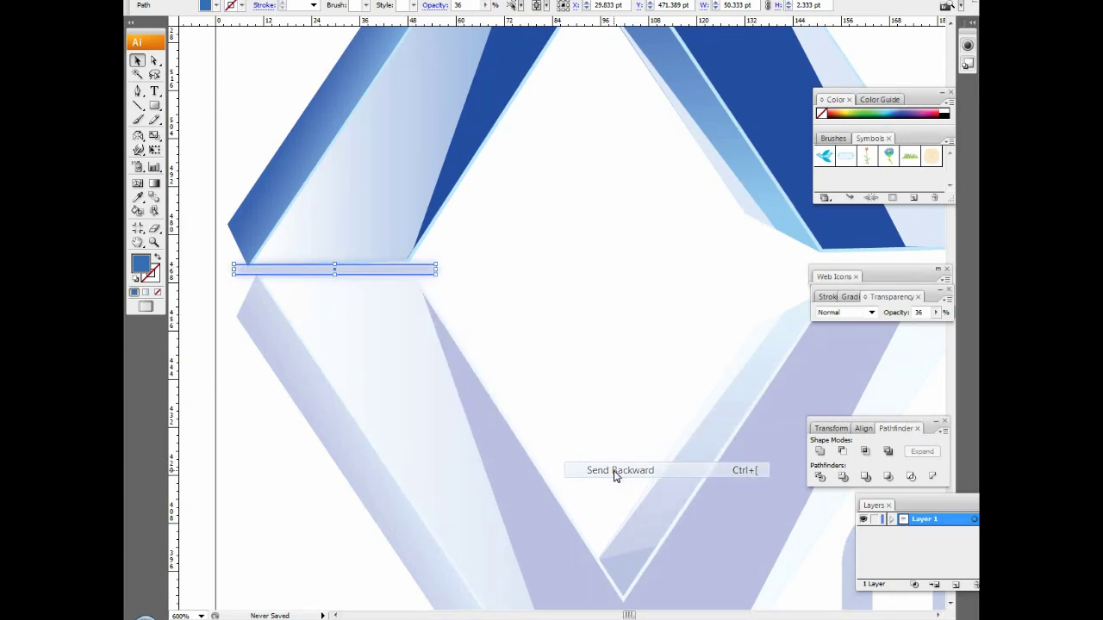
{"action": "right_click", "coordinate": [410, 272]}
{"action": "mouse_move", "coordinate": [451, 441]}
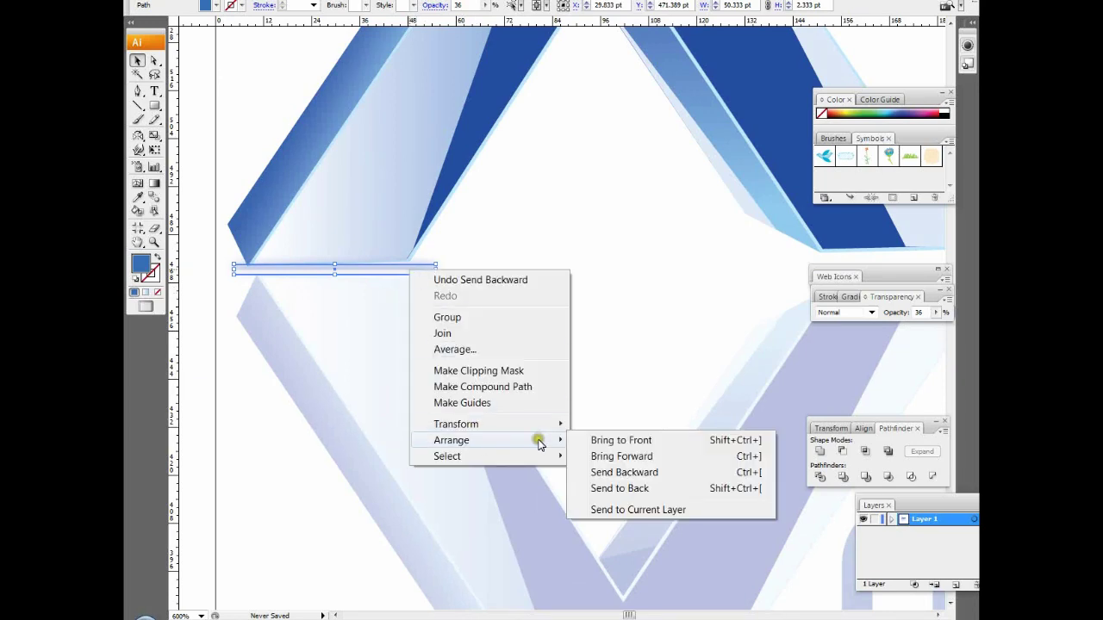
{"action": "left_click", "coordinate": [646, 476]}
Make the shadow bar under the X's right foot taller.
{"action": "key", "text": "ctrl+minus"}
{"action": "key", "text": "ctrl+plus"}
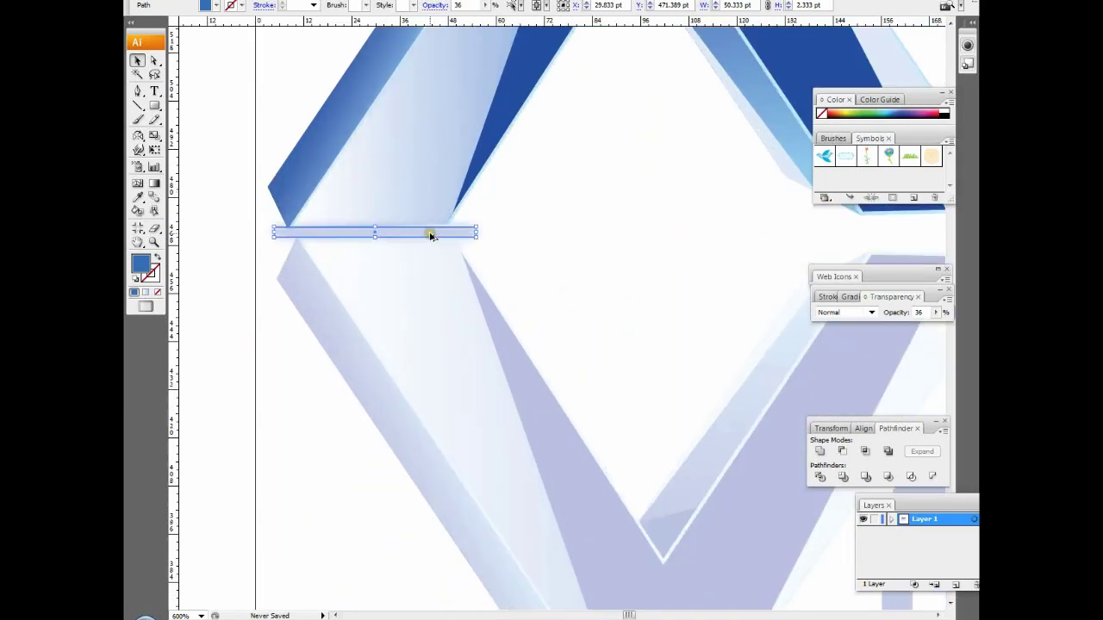
{"action": "left_click_drag", "start_coordinate": [959, 228], "coordinate": [864, 231]}
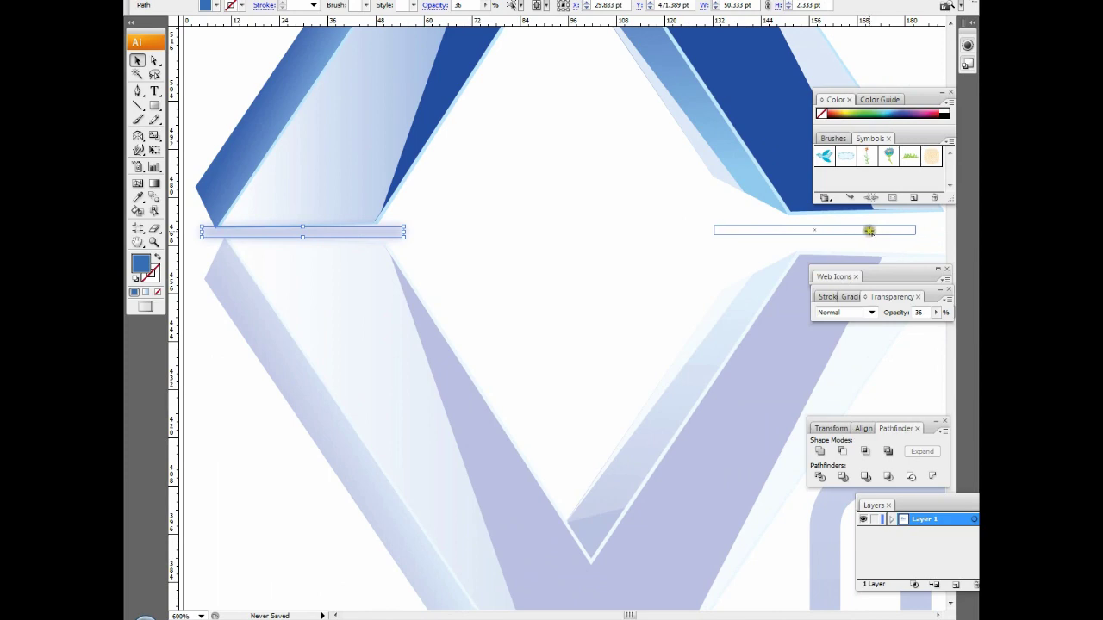
{"action": "key", "text": "ctrl+minus"}
{"action": "key", "text": "ctrl+minus"}
{"action": "key", "text": "ctrl+minus"}
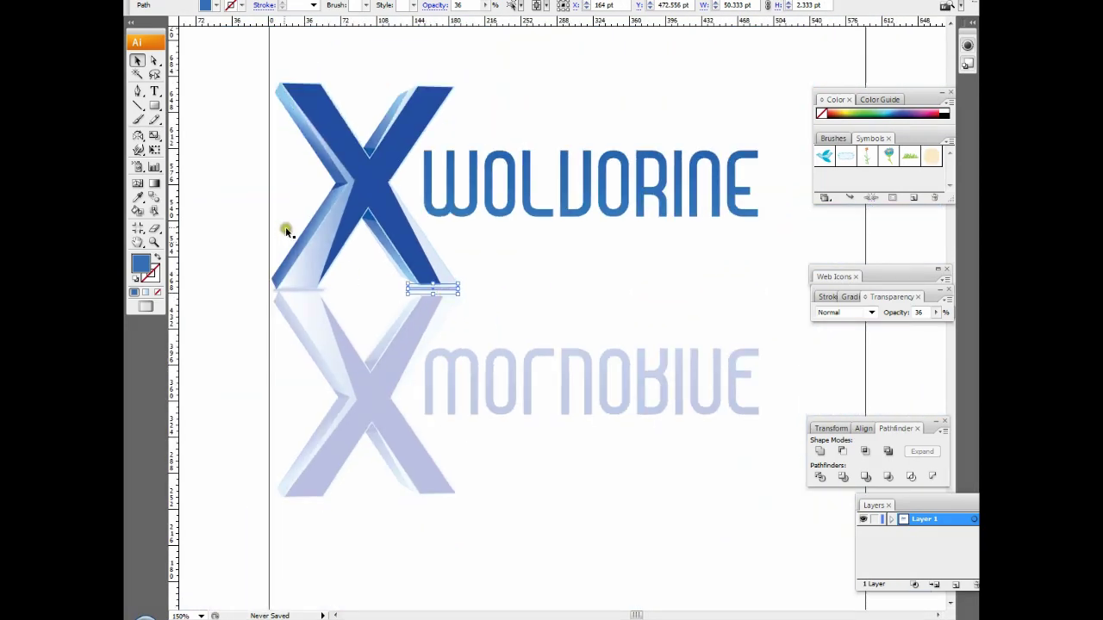
{"action": "key", "text": "ctrl+a"}
{"action": "key", "text": "ctrl+plus"}
{"action": "key", "text": "ctrl+plus"}
{"action": "key", "text": "ctrl+plus"}
{"action": "key", "text": "ctrl+plus"}
{"action": "left_click", "coordinate": [423, 268]}
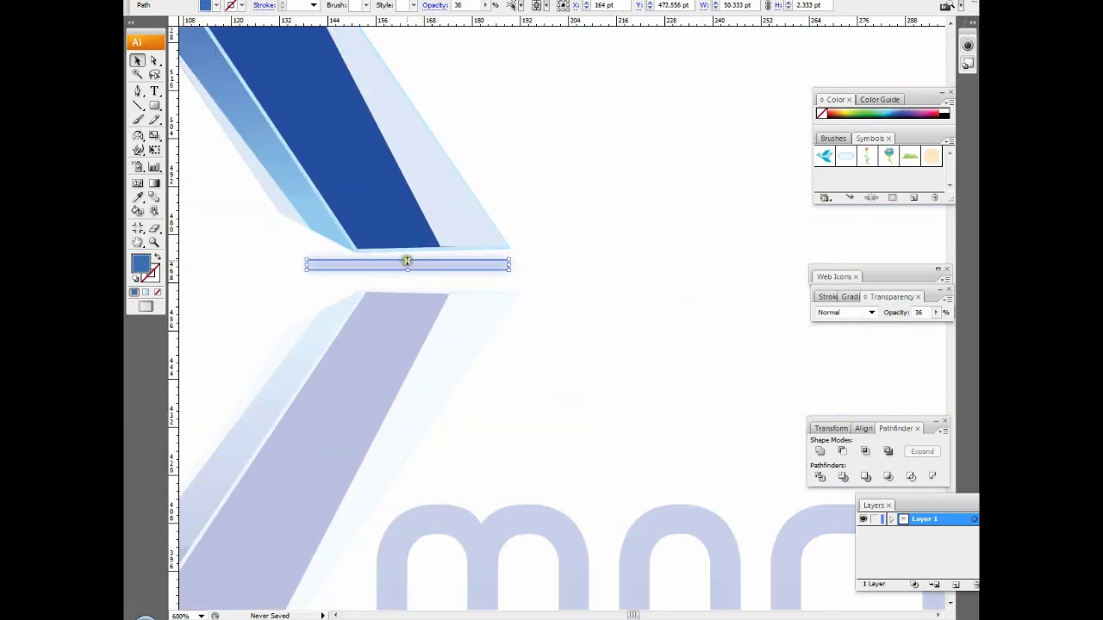
{"action": "left_click_drag", "start_coordinate": [406, 260], "coordinate": [409, 271]}
Soften the bar's existing Gaussian Blur through the Appearance panel.
{"action": "left_click", "coordinate": [319, 2]}
{"action": "mouse_move", "coordinate": [332, 134]}
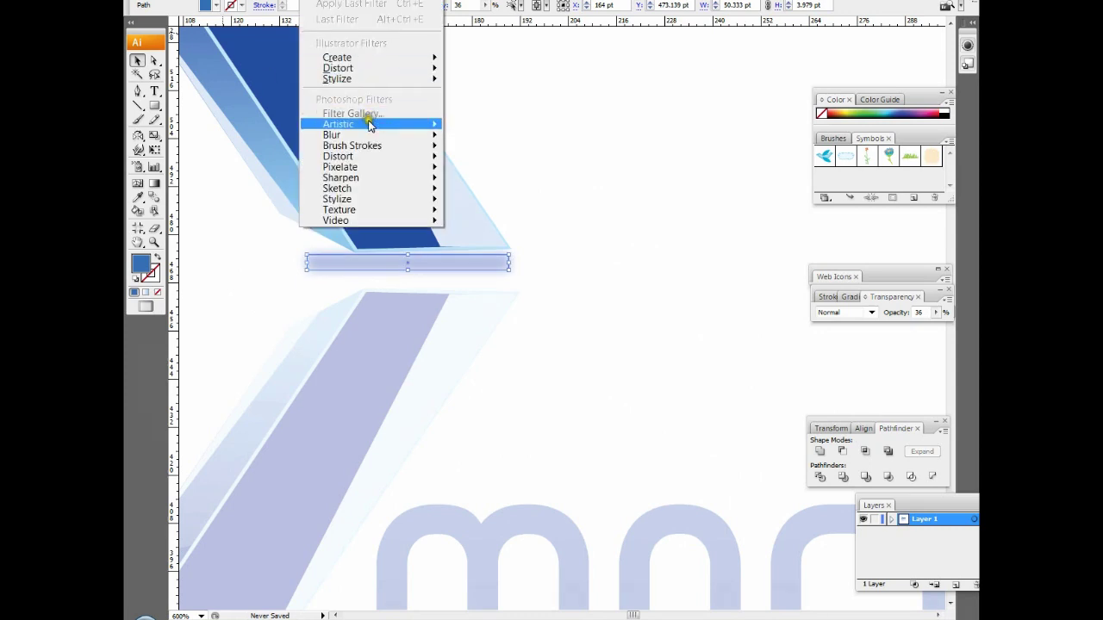
{"action": "left_click", "coordinate": [903, 276]}
{"action": "left_click", "coordinate": [418, 2]}
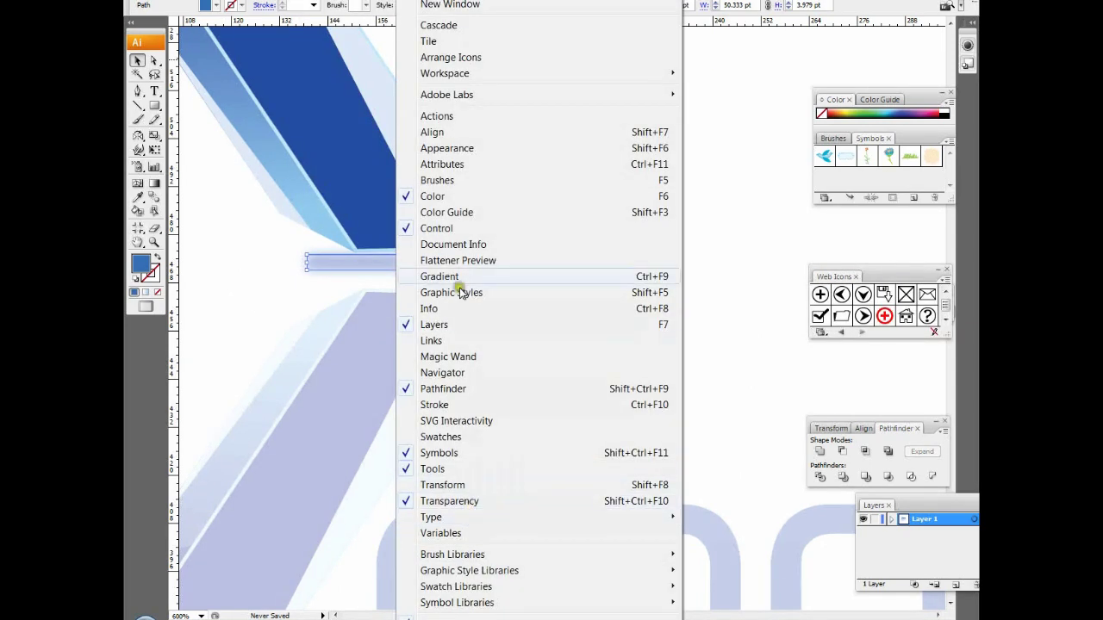
{"action": "left_click", "coordinate": [447, 148]}
{"action": "double_click", "coordinate": [862, 106]}
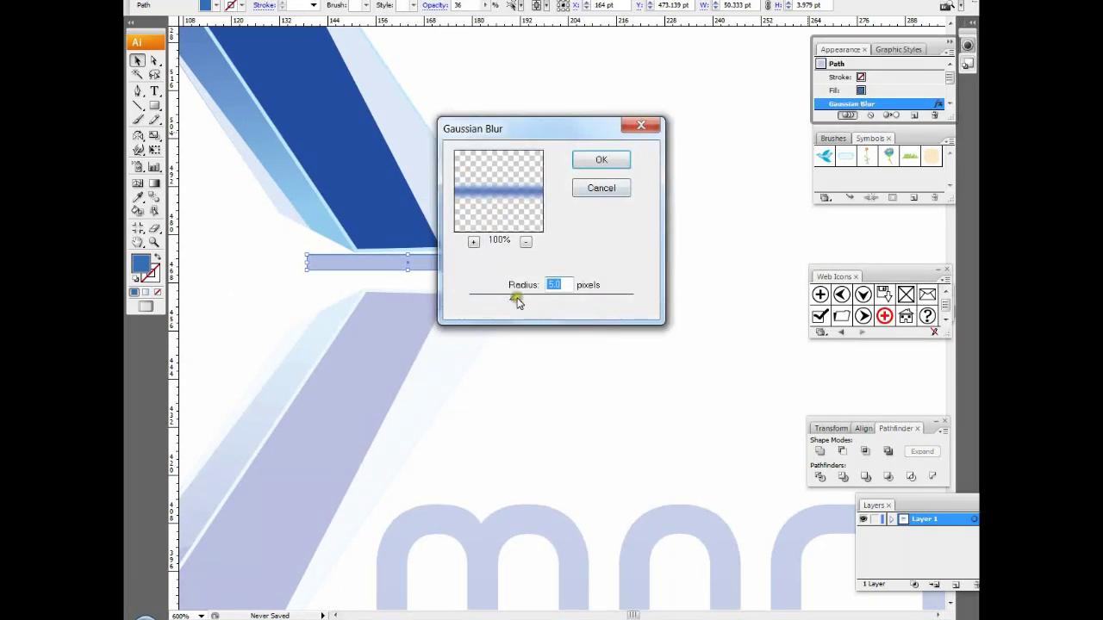
{"action": "left_click", "coordinate": [594, 159]}
{"action": "left_click", "coordinate": [586, 227]}
Select the X's reflection to check its placement, then clear the selection.
{"action": "key", "text": "ctrl+minus"}
{"action": "key", "text": "ctrl+minus"}
{"action": "key", "text": "ctrl+minus"}
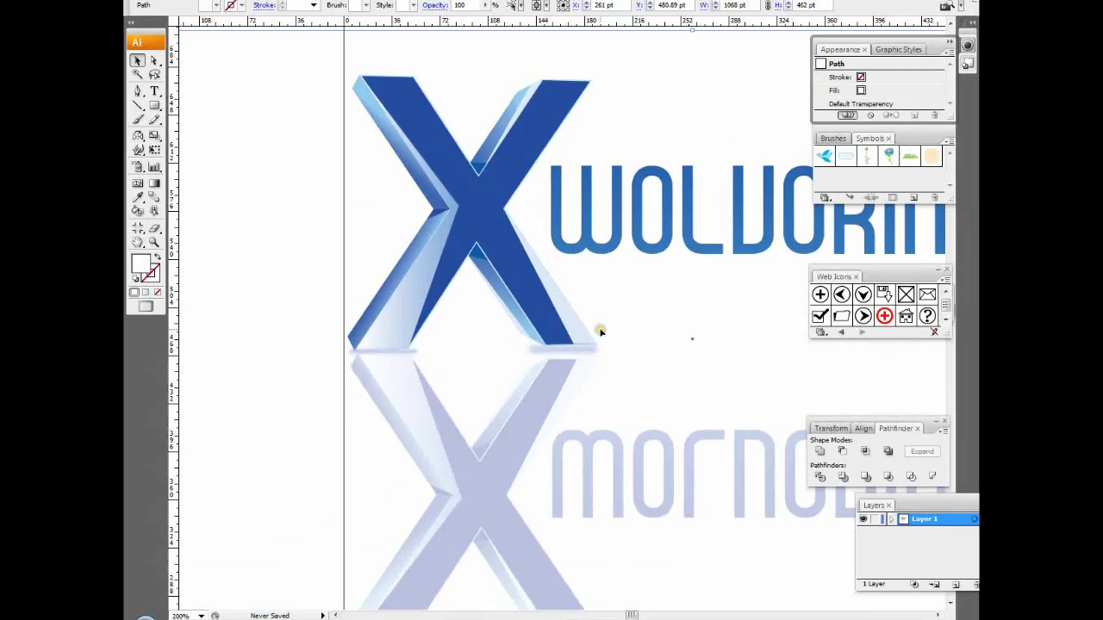
{"action": "scroll", "coordinate": [598, 325], "scroll_direction": "down", "scroll_amount": 1}
{"action": "scroll", "coordinate": [592, 342], "scroll_direction": "up", "scroll_amount": 2}
{"action": "scroll", "coordinate": [561, 369], "scroll_direction": "down", "scroll_amount": 1}
{"action": "scroll", "coordinate": [607, 320], "scroll_direction": "down", "scroll_amount": 3}
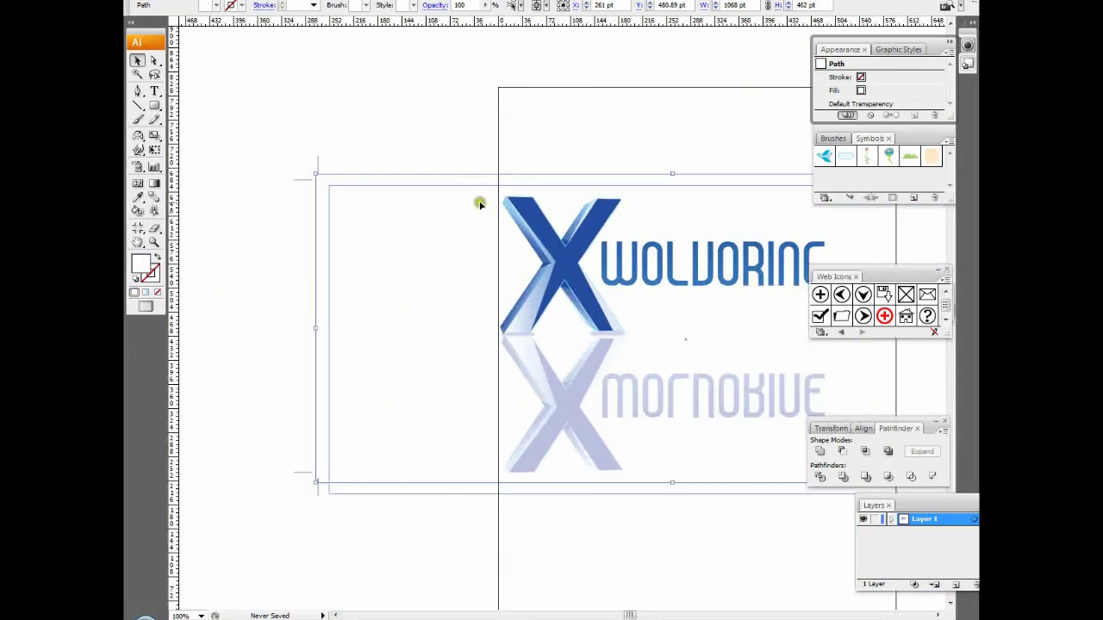
{"action": "mouse_move", "coordinate": [448, 306]}
{"action": "left_mouse_down"}
{"action": "mouse_move", "coordinate": [406, 423]}
{"action": "mouse_move", "coordinate": [441, 502]}
{"action": "left_mouse_up"}
{"action": "left_click", "coordinate": [426, 457]}
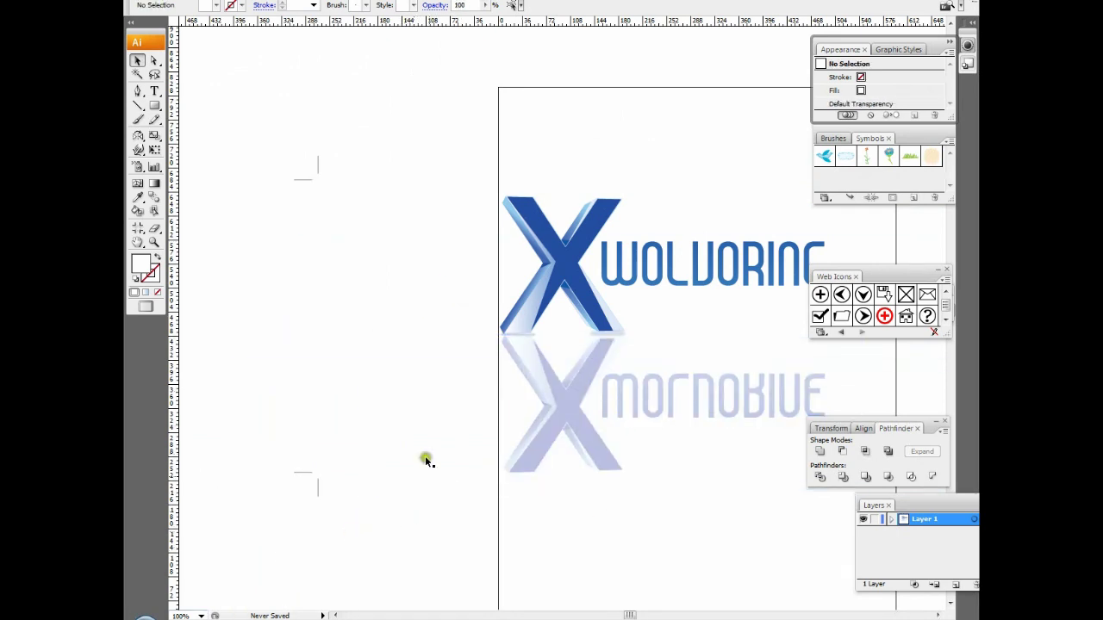
{"action": "scroll", "coordinate": [425, 458], "scroll_direction": "up", "scroll_amount": 1}
Bring the upper X to the front, above the shadow bars.
{"action": "left_click_drag", "start_coordinate": [432, 159], "coordinate": [480, 193]}
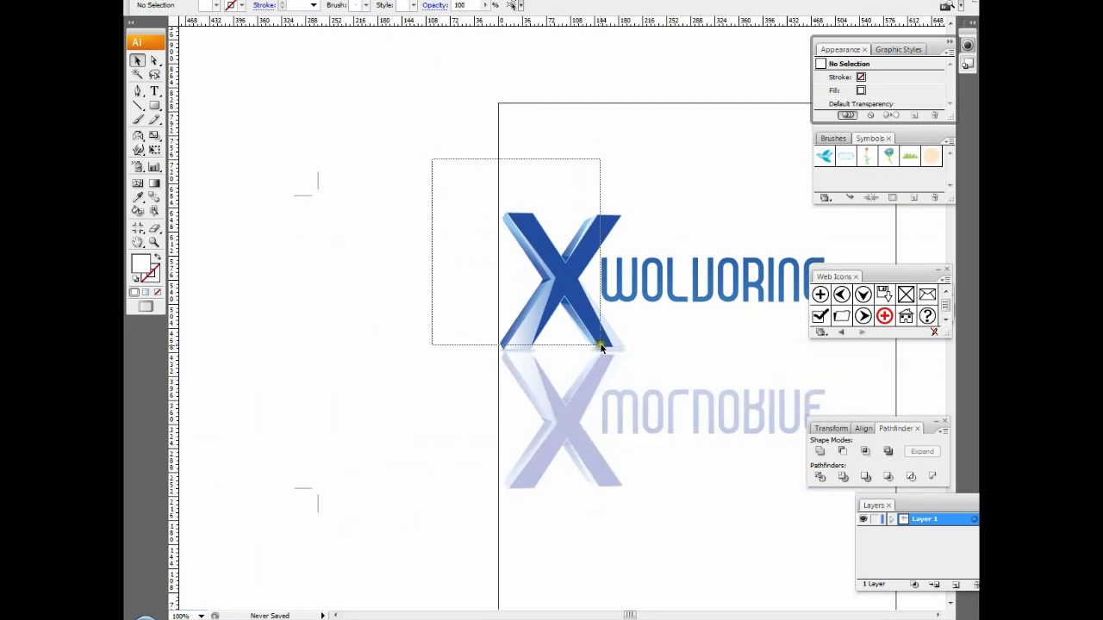
{"action": "left_click_drag", "start_coordinate": [601, 346], "coordinate": [577, 315]}
{"action": "scroll", "coordinate": [576, 315], "scroll_direction": "up", "scroll_amount": 2}
{"action": "scroll", "coordinate": [428, 394], "scroll_direction": "up", "scroll_amount": 1}
{"action": "right_click", "coordinate": [508, 372]}
{"action": "mouse_move", "coordinate": [549, 472]}
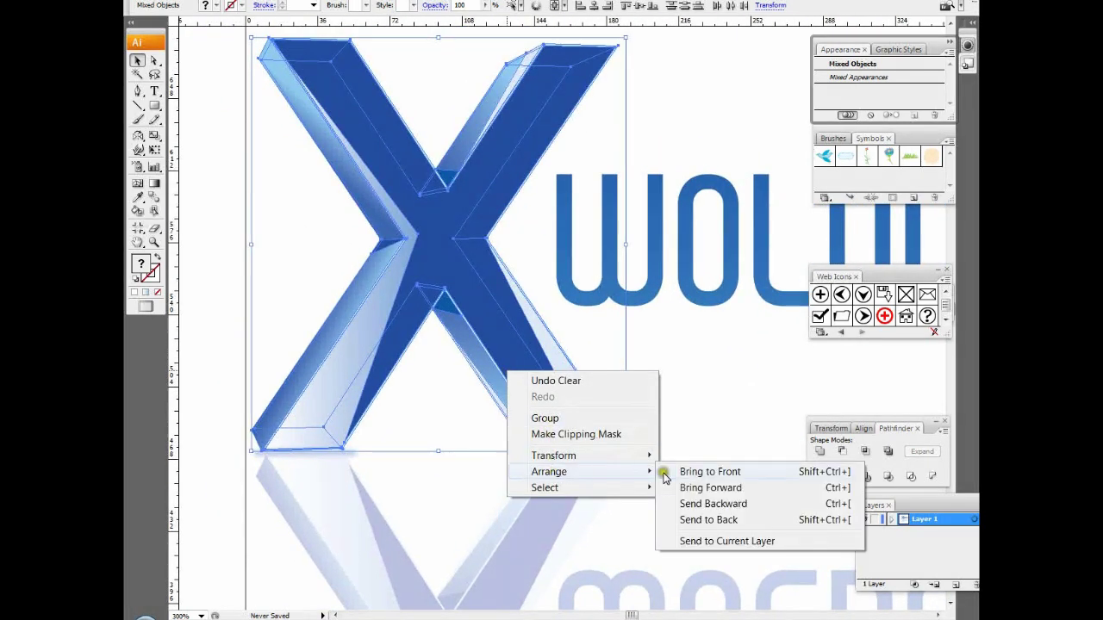
{"action": "left_click", "coordinate": [665, 473]}
{"action": "scroll", "coordinate": [491, 401], "scroll_direction": "down", "scroll_amount": 2}
{"action": "scroll", "coordinate": [438, 197], "scroll_direction": "right", "scroll_amount": 2}
Set the Save for Web & Devices export format to JPEG and preview the enlarged X.
{"action": "key", "text": "alt+f"}
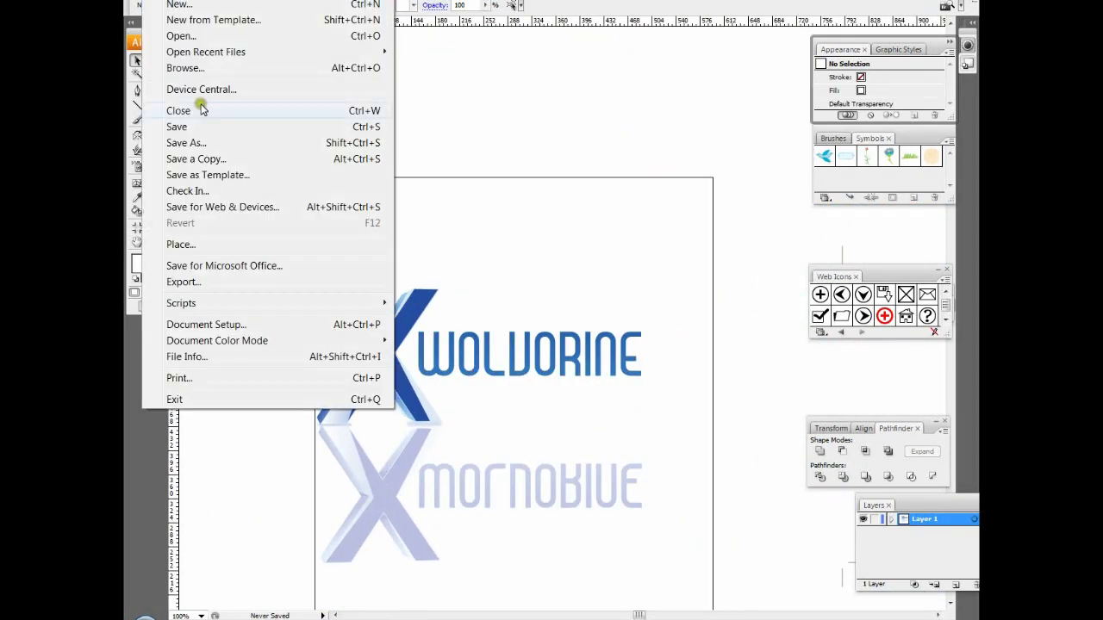
{"action": "left_click", "coordinate": [223, 207]}
{"action": "left_click", "coordinate": [886, 173]}
{"action": "left_click", "coordinate": [853, 82]}
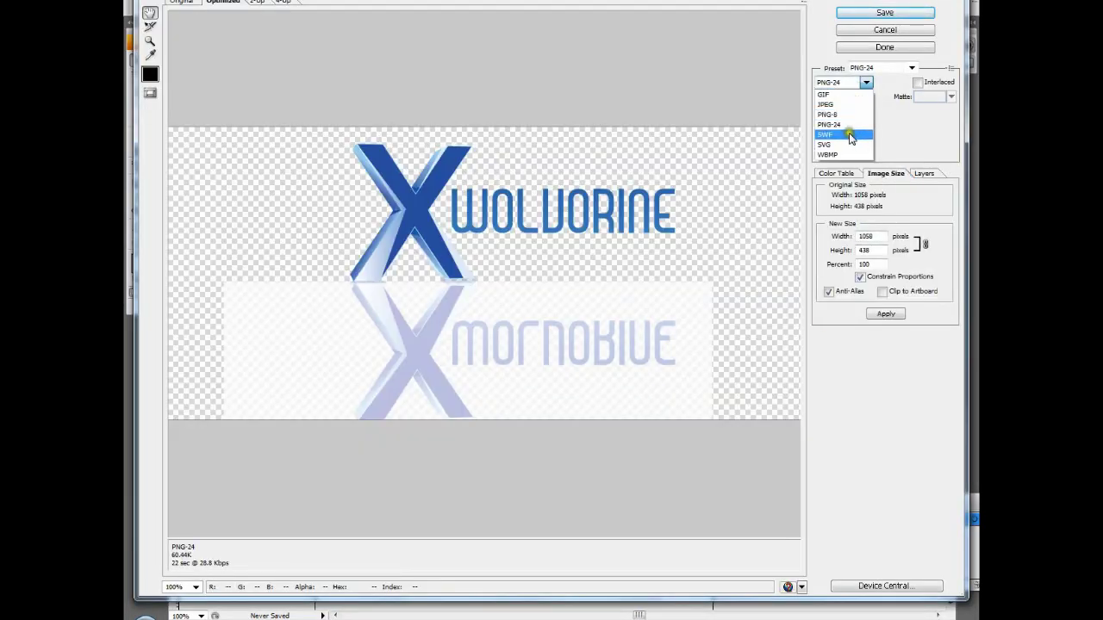
{"action": "left_click", "coordinate": [827, 104]}
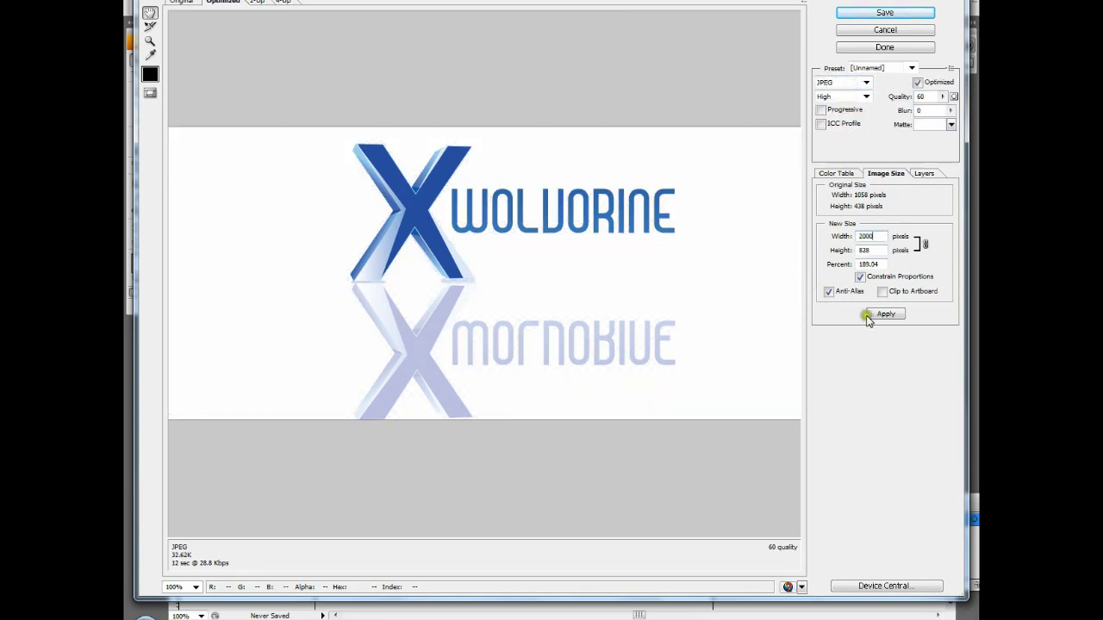
{"action": "left_click_drag", "start_coordinate": [293, 320], "coordinate": [577, 320]}
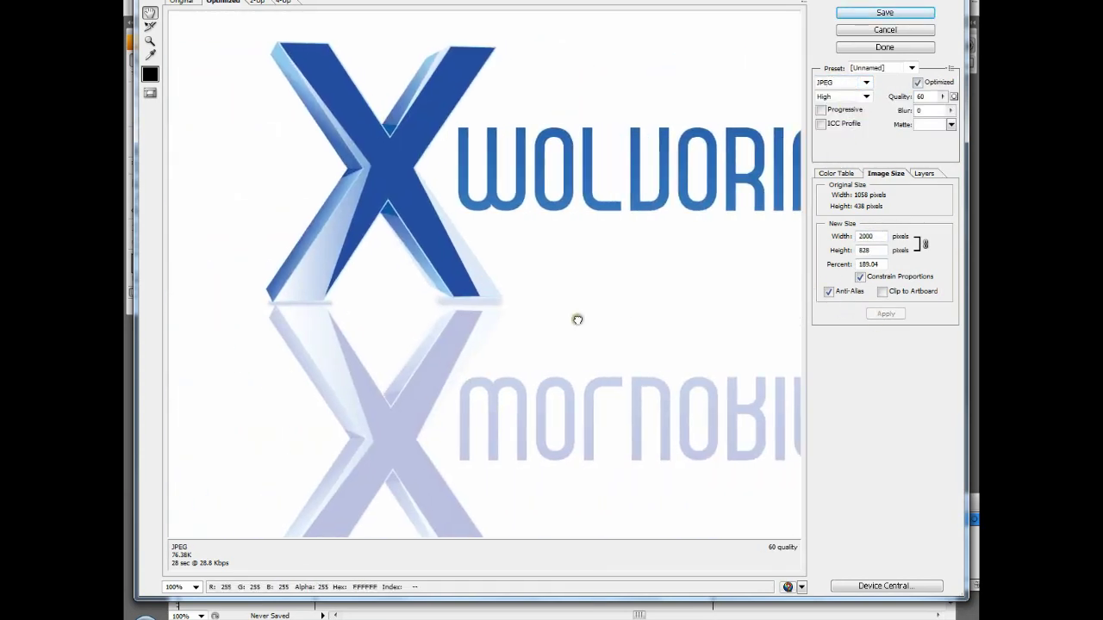